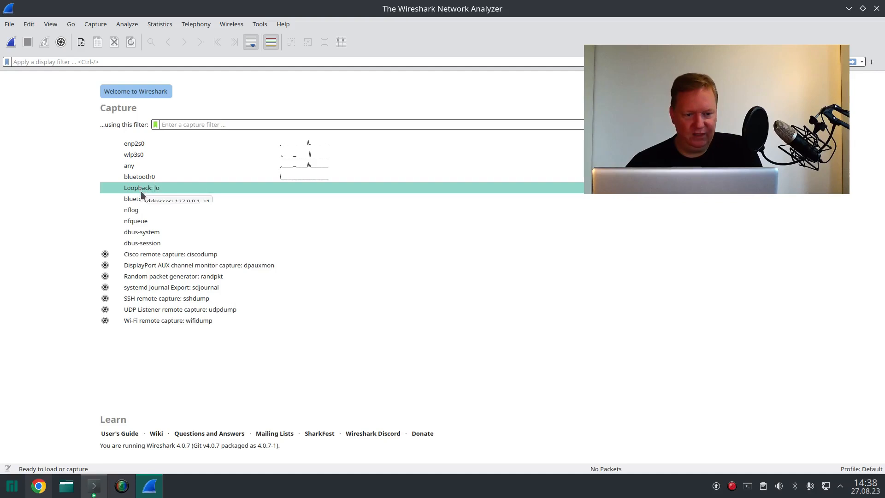
Step: Start a live packet capture on the enp2s0 interface, let it collect broadcast traffic, and stop it
{"action": "double_click", "coordinate": [154, 143]}
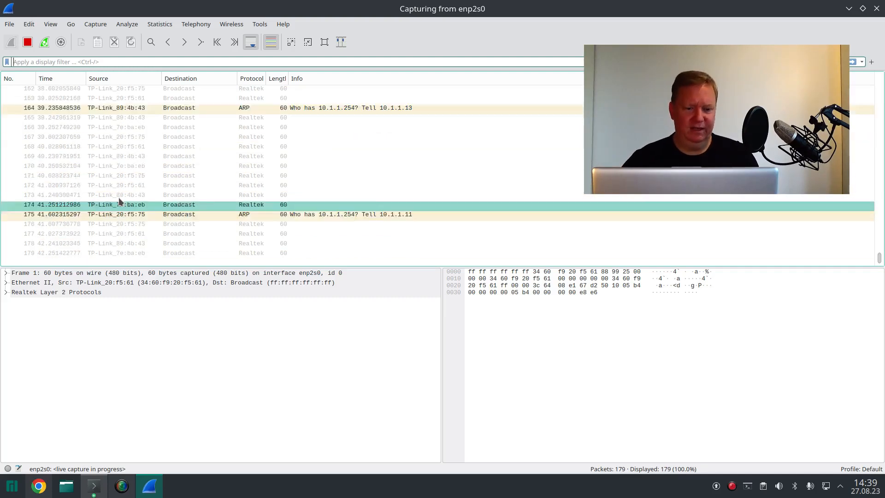
{"action": "left_click", "coordinate": [211, 177]}
{"action": "left_click", "coordinate": [235, 192]}
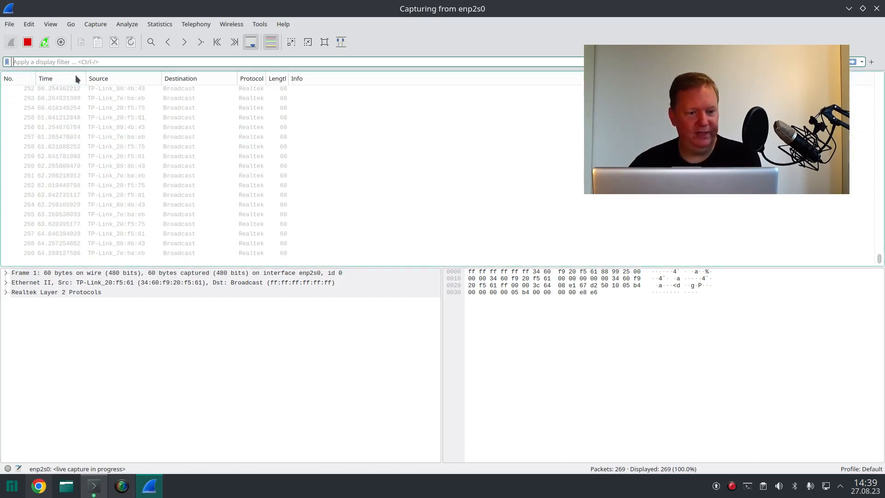
{"action": "left_click", "coordinate": [27, 43]}
{"action": "left_click", "coordinate": [158, 109]}
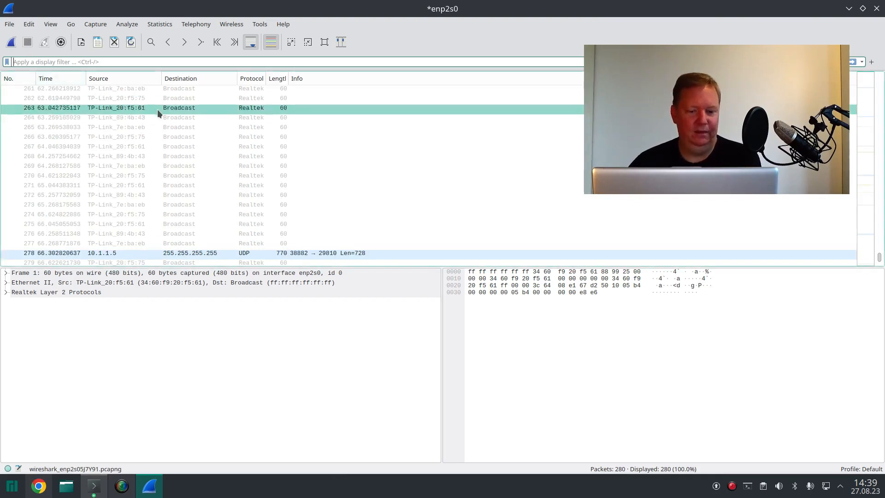
{"action": "scroll", "coordinate": [337, 169], "scroll_direction": "up", "scroll_amount": 9}
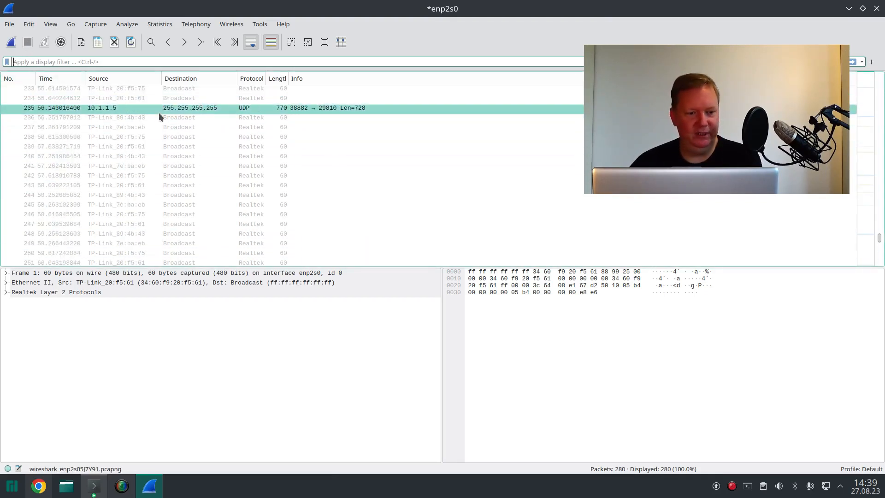
{"action": "left_click", "coordinate": [9, 24]}
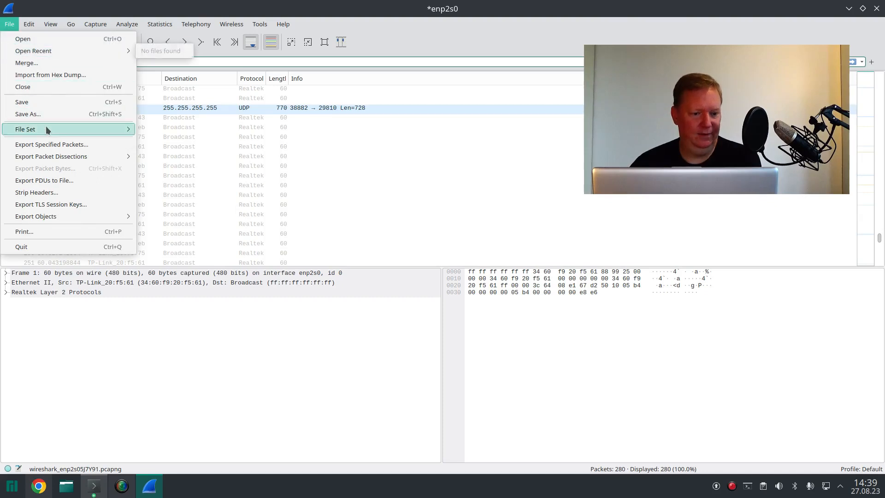
{"action": "mouse_move", "coordinate": [46, 128]}
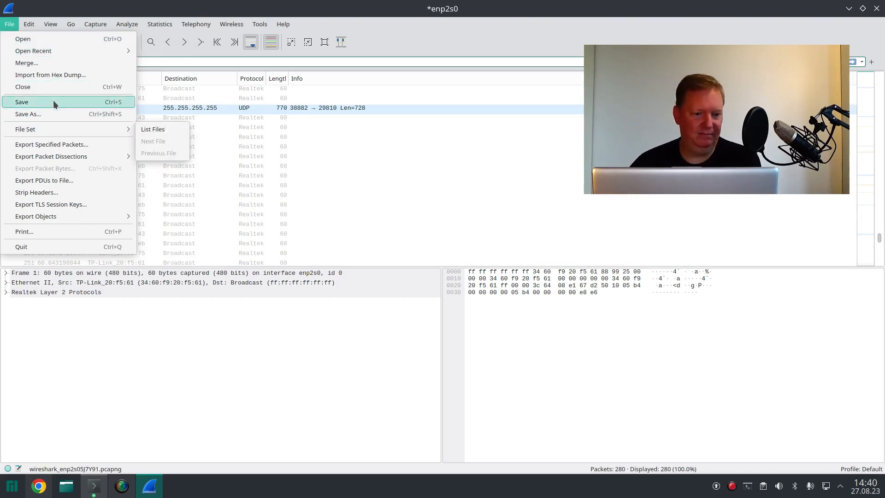
{"action": "left_click", "coordinate": [54, 114]}
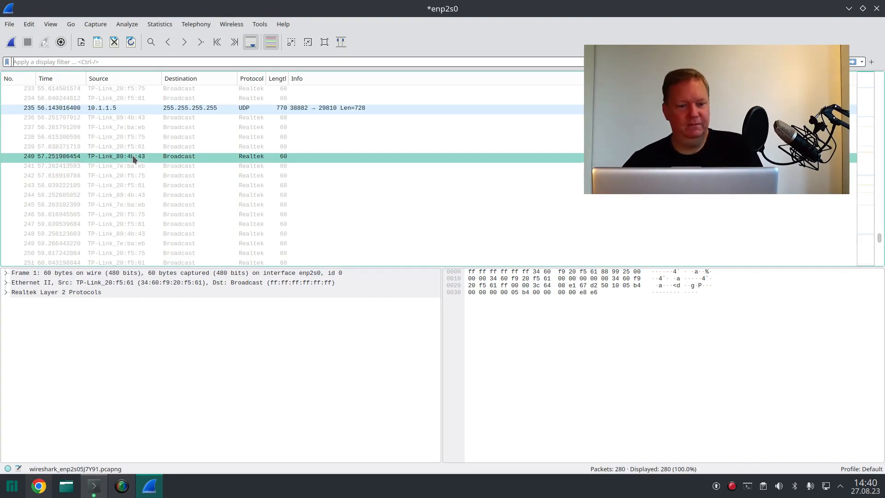
{"action": "scroll", "coordinate": [154, 189], "scroll_direction": "up", "scroll_amount": 4}
{"action": "scroll", "coordinate": [154, 189], "scroll_direction": "up", "scroll_amount": 2}
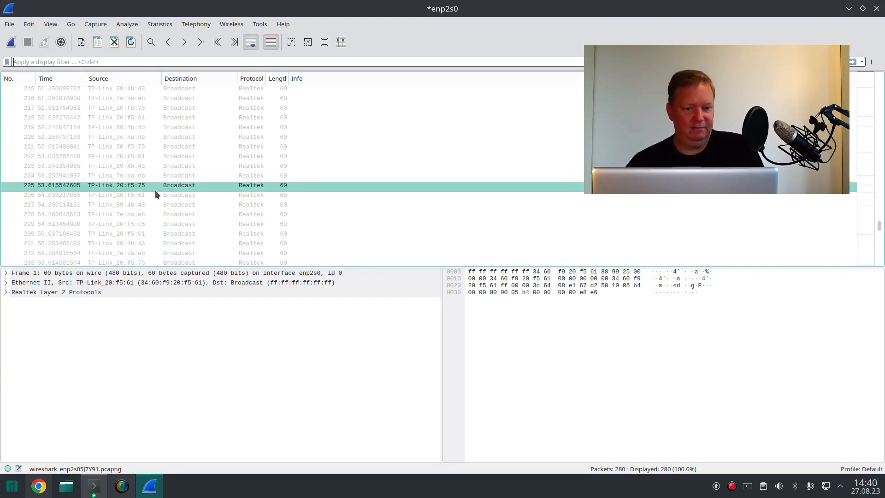
{"action": "left_click", "coordinate": [9, 24]}
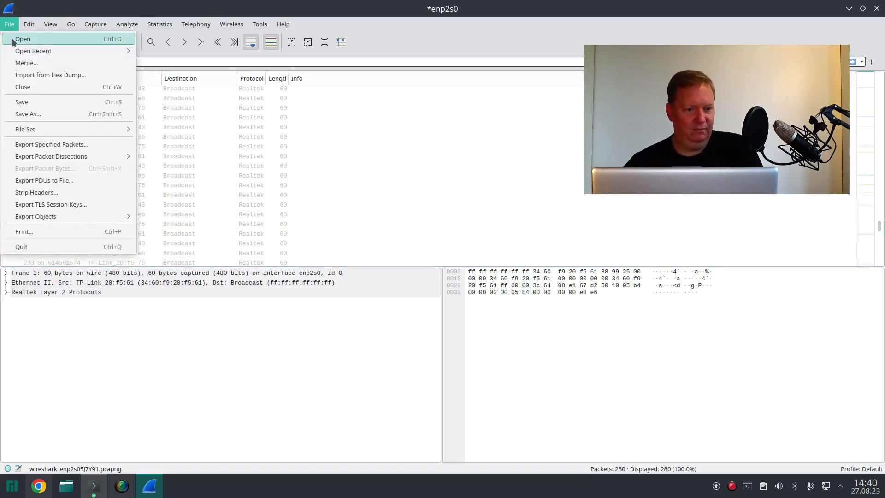
{"action": "left_click", "coordinate": [13, 40]}
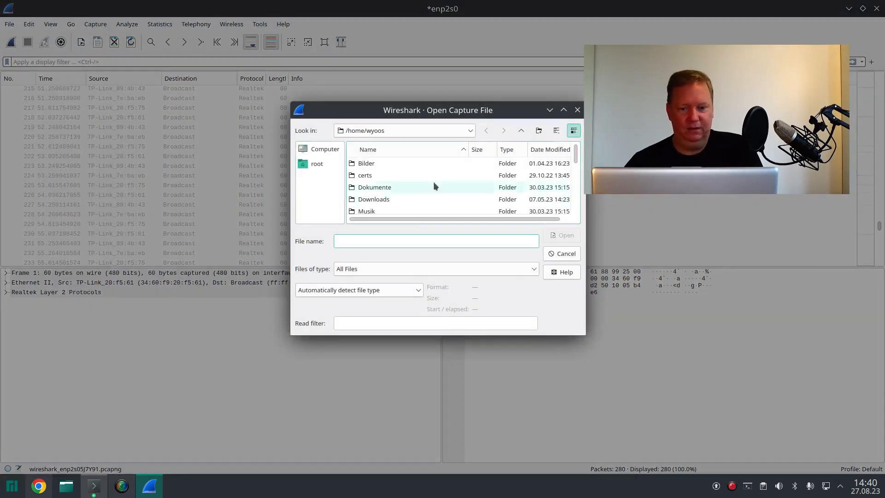
{"action": "left_click", "coordinate": [578, 111]}
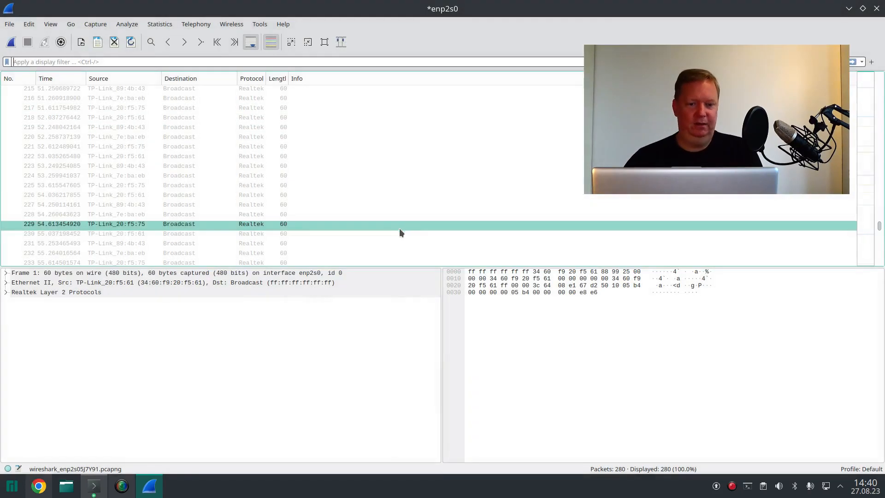
Step: Find the ARP request from 10.1.1.13 for 10.1.1.254 in the packet list and expand its Address Resolution Protocol details
{"action": "left_click", "coordinate": [318, 178]}
{"action": "scroll", "coordinate": [319, 178], "scroll_direction": "down", "scroll_amount": 3}
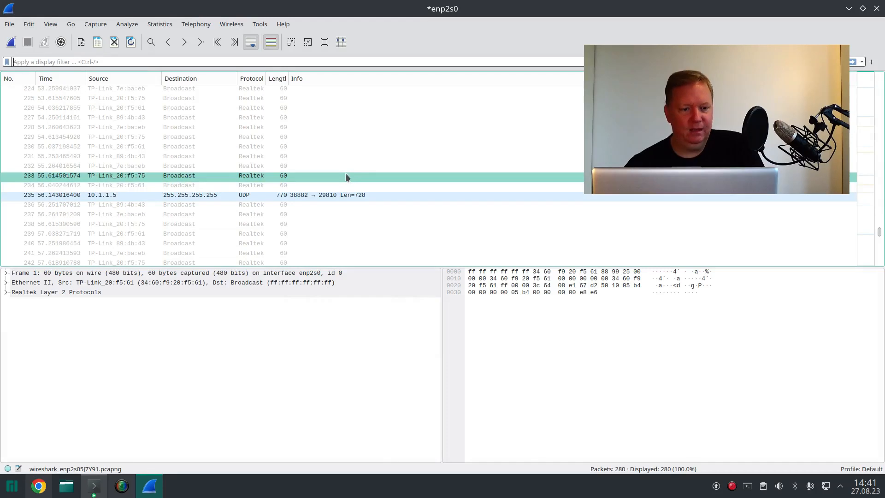
{"action": "scroll", "coordinate": [228, 192], "scroll_direction": "down", "scroll_amount": 1}
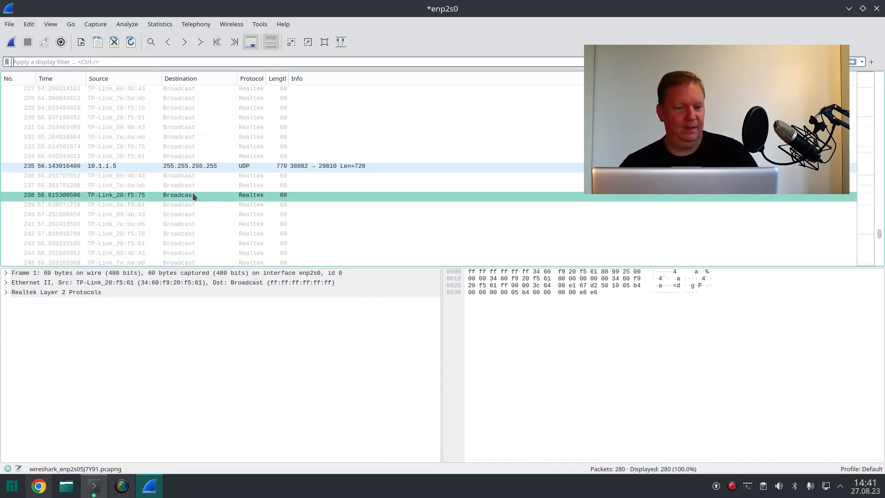
{"action": "scroll", "coordinate": [164, 139], "scroll_direction": "up", "scroll_amount": 6}
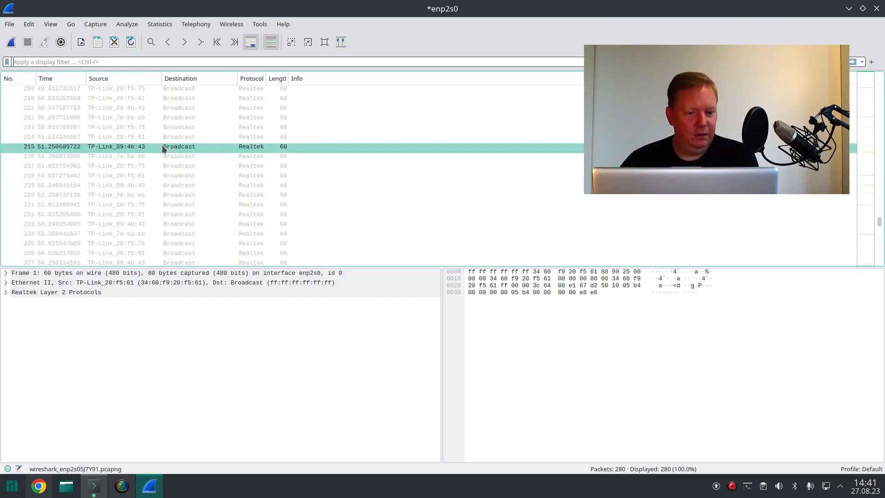
{"action": "scroll", "coordinate": [164, 148], "scroll_direction": "up", "scroll_amount": 16}
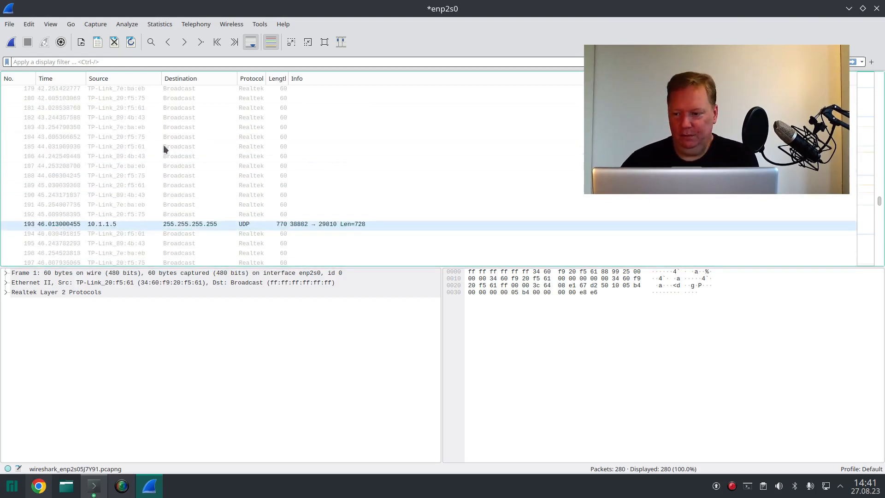
{"action": "left_click", "coordinate": [186, 118]}
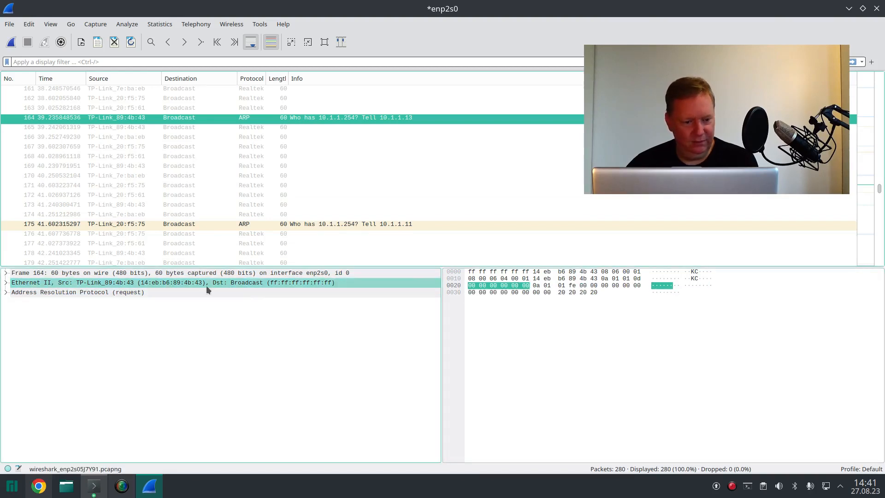
{"action": "left_click", "coordinate": [5, 294]}
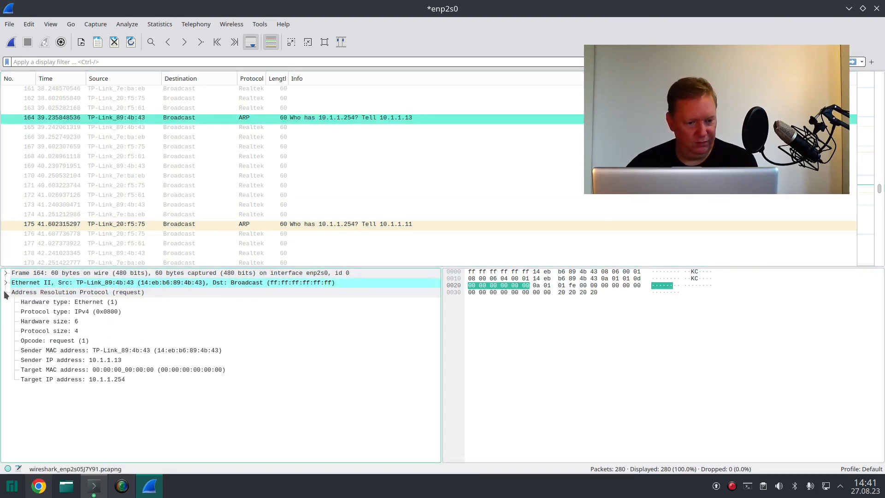
Step: Examine the frame-level details of packet 164, such as arrival time and frame length, and expand its Ethernet II header
{"action": "left_click", "coordinate": [6, 273]}
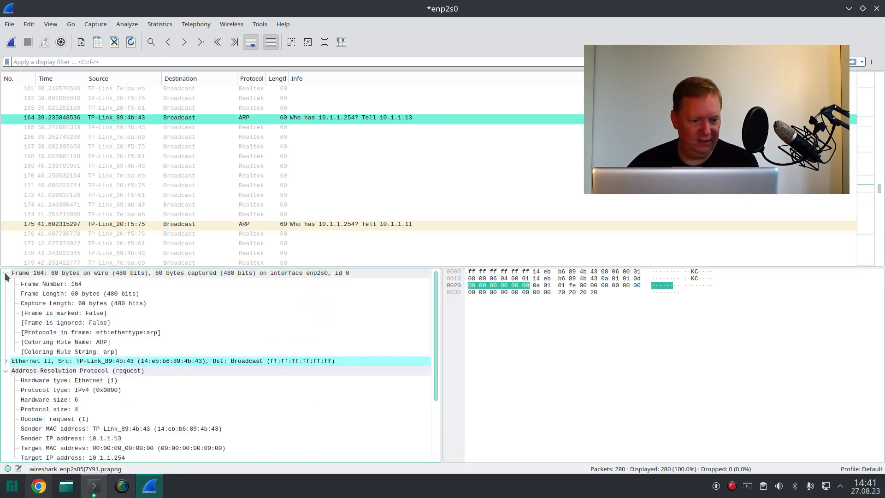
{"action": "left_click", "coordinate": [6, 273]}
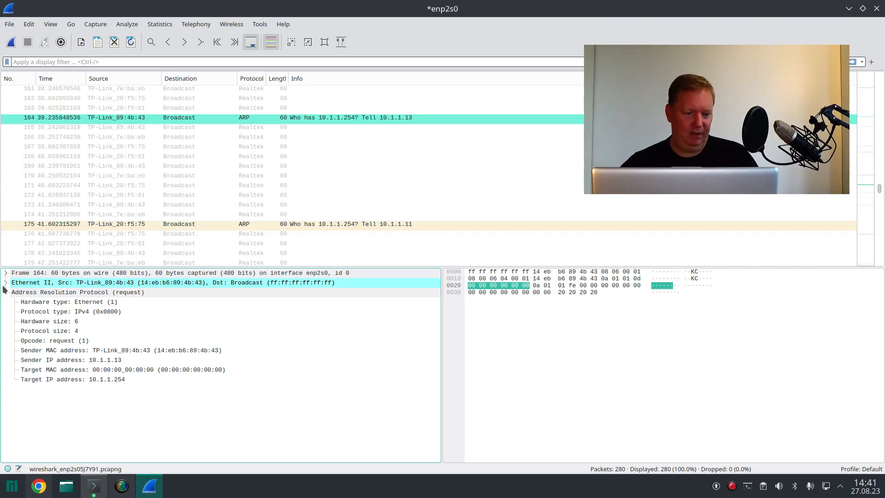
{"action": "left_click", "coordinate": [6, 282]}
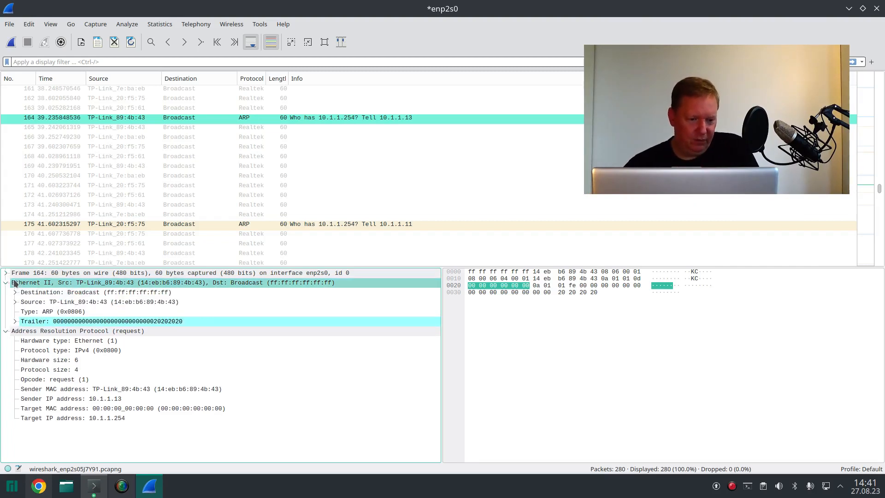
{"action": "left_click", "coordinate": [7, 273]}
{"action": "left_click", "coordinate": [59, 273]}
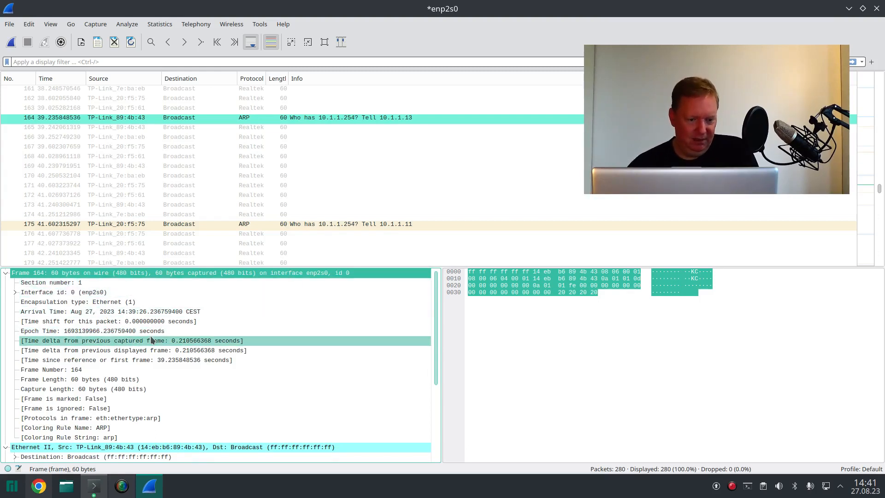
{"action": "scroll", "coordinate": [151, 345], "scroll_direction": "down", "scroll_amount": 1}
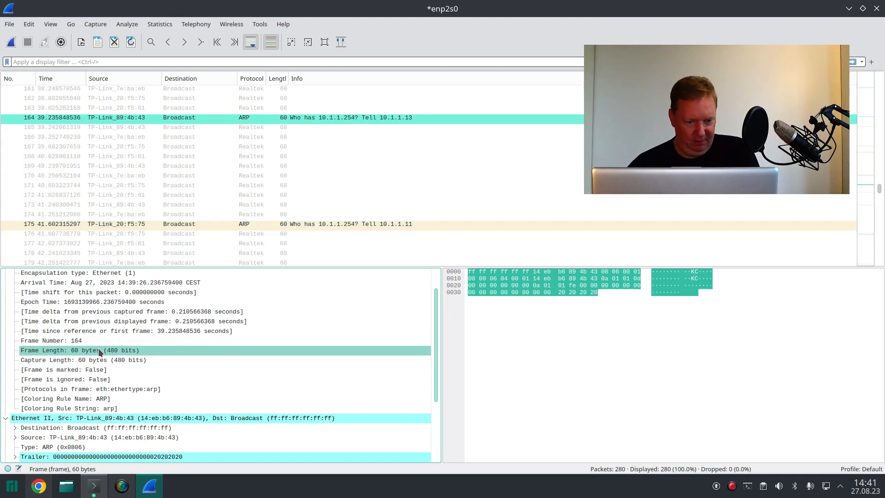
{"action": "scroll", "coordinate": [98, 348], "scroll_direction": "up", "scroll_amount": 1}
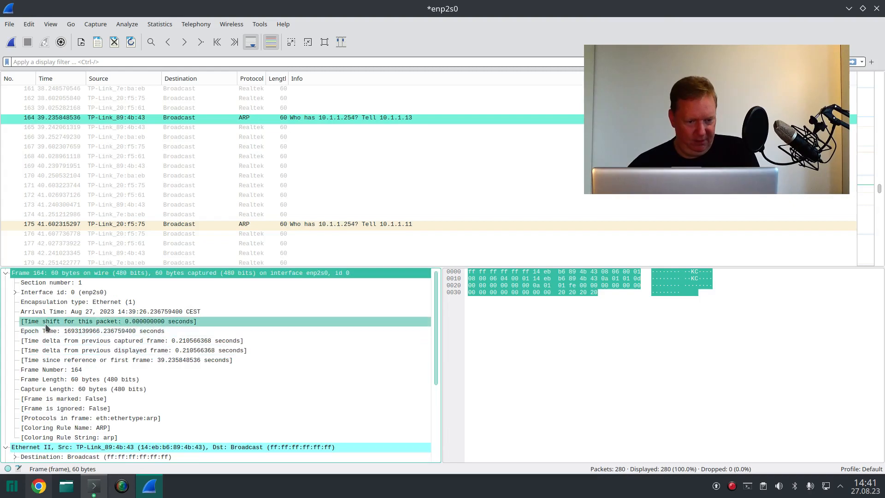
{"action": "left_click", "coordinate": [6, 273]}
Step: Highlight the raw bytes of the Ethernet II header, followed by its destination and source address fields
{"action": "left_click", "coordinate": [28, 282]}
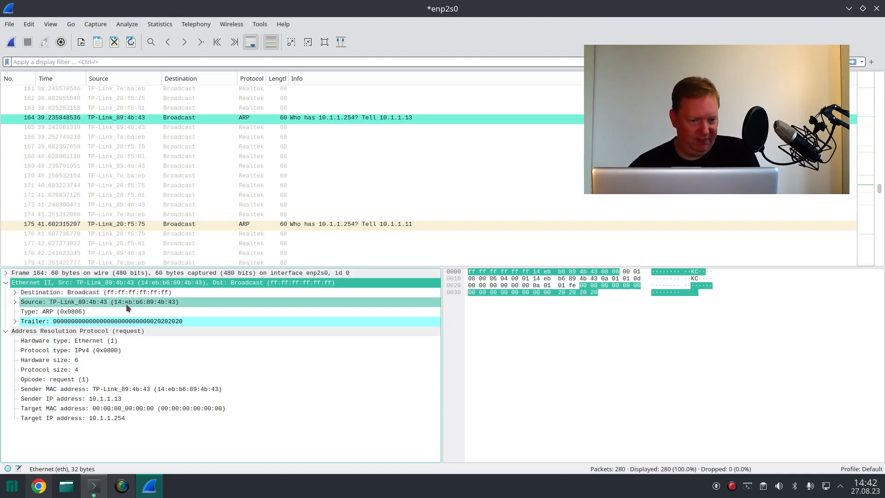
{"action": "left_click", "coordinate": [39, 296]}
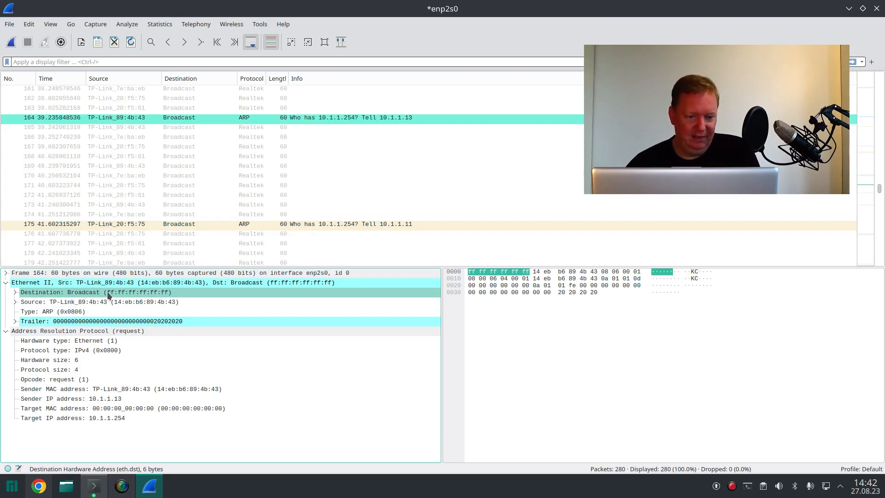
{"action": "left_click", "coordinate": [134, 302]}
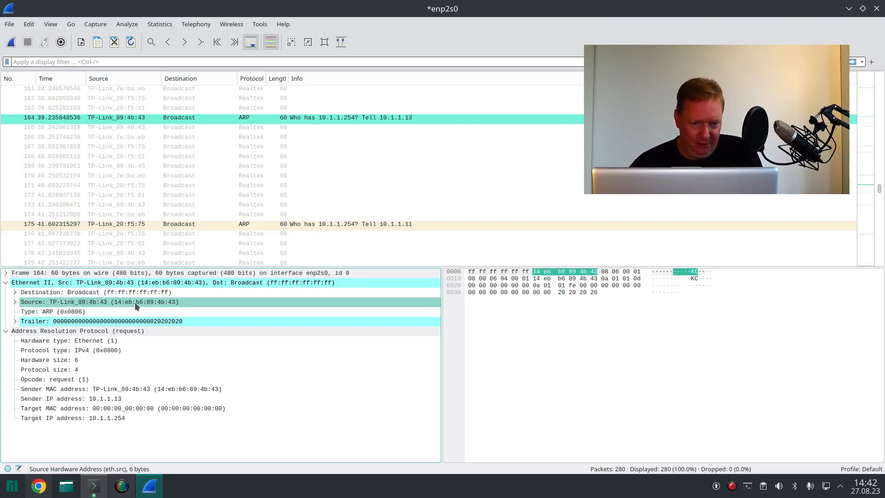
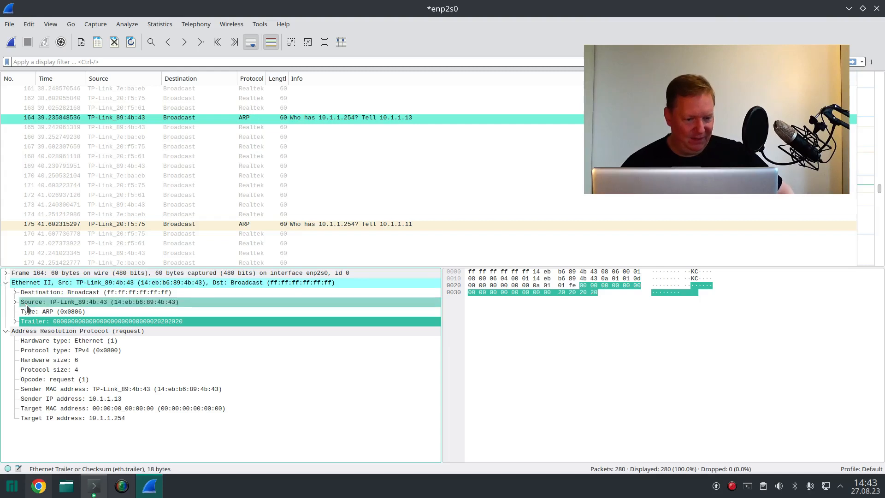
Step: Examine packet 164's ARP protocol type, Ethernet II type, ARP opcode and target IP address by highlighting each field's raw bytes
{"action": "left_click", "coordinate": [6, 283]}
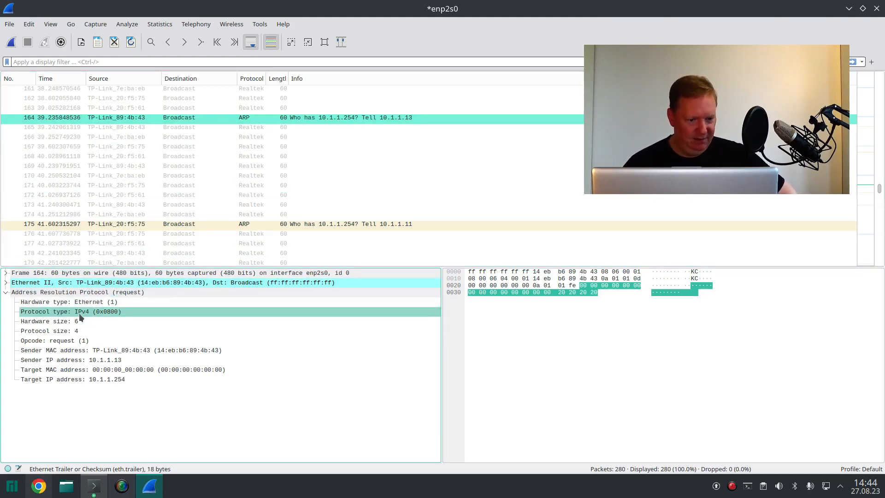
{"action": "left_click", "coordinate": [41, 312]}
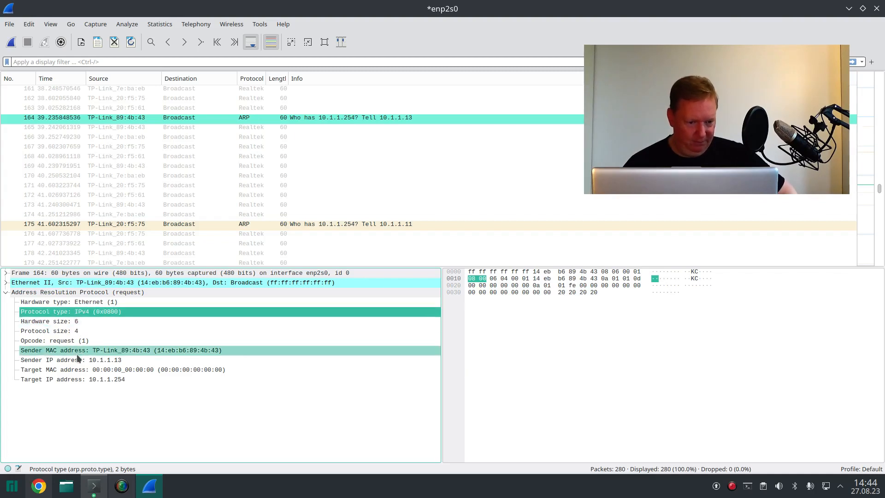
{"action": "left_click", "coordinate": [6, 283]}
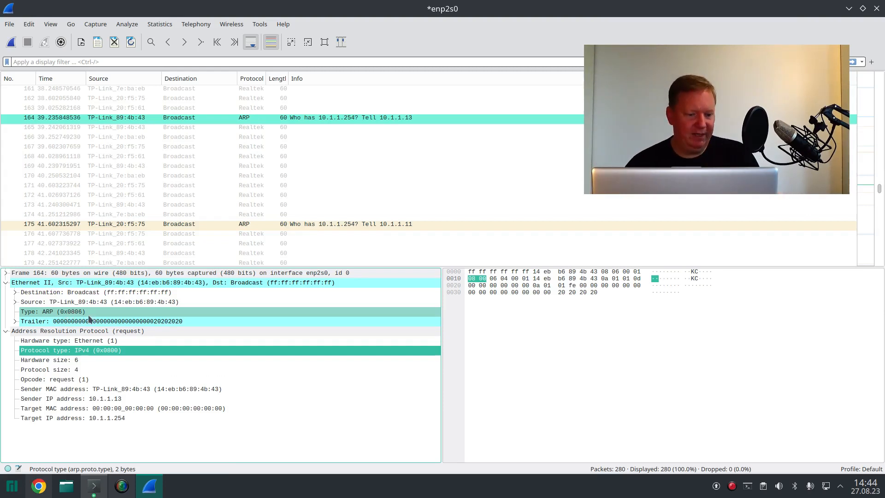
{"action": "left_click", "coordinate": [69, 313]}
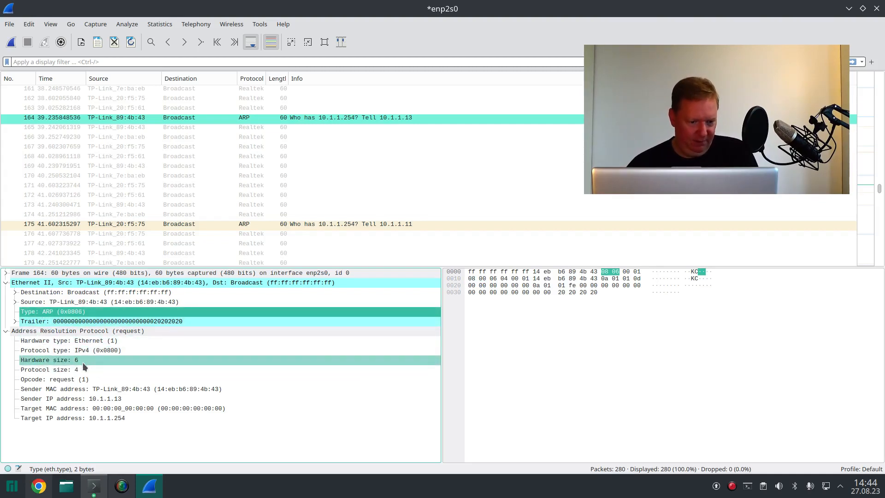
{"action": "left_click", "coordinate": [33, 382]}
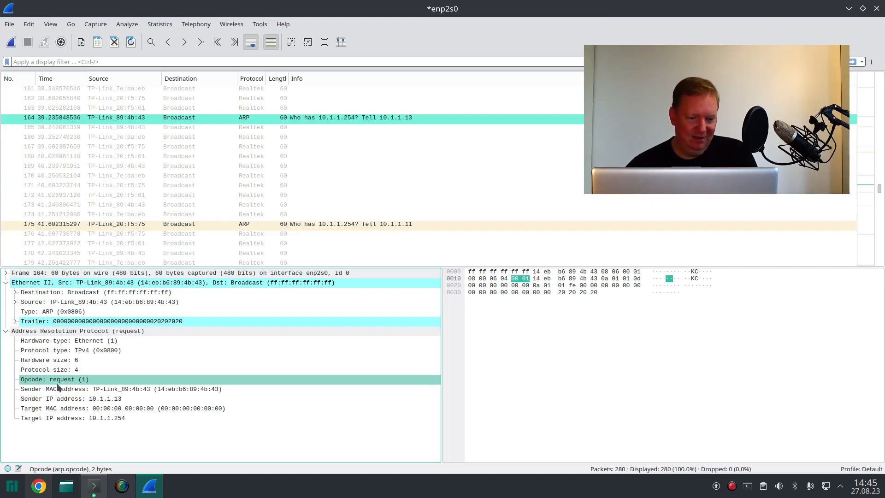
{"action": "left_click", "coordinate": [68, 420]}
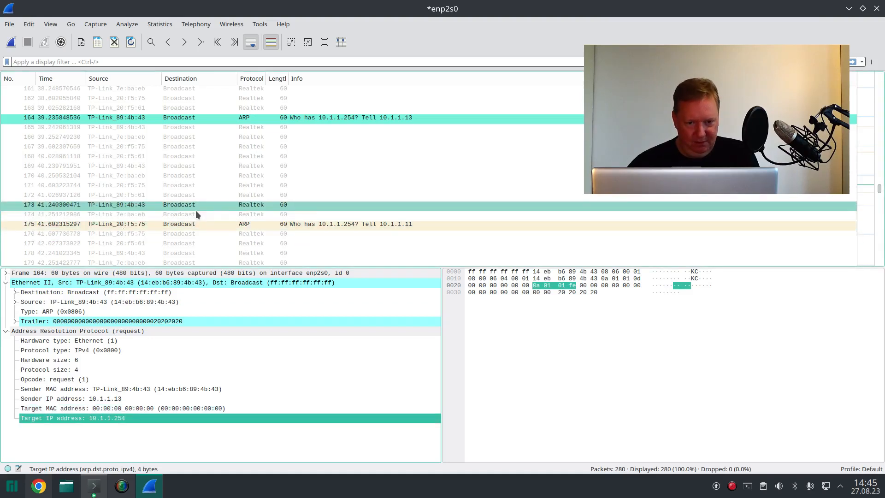
Step: Inspect ARP request packet 175 and UDP broadcast packet 193, and look through the rest of the packet list for other traffic
{"action": "left_click", "coordinate": [256, 225]}
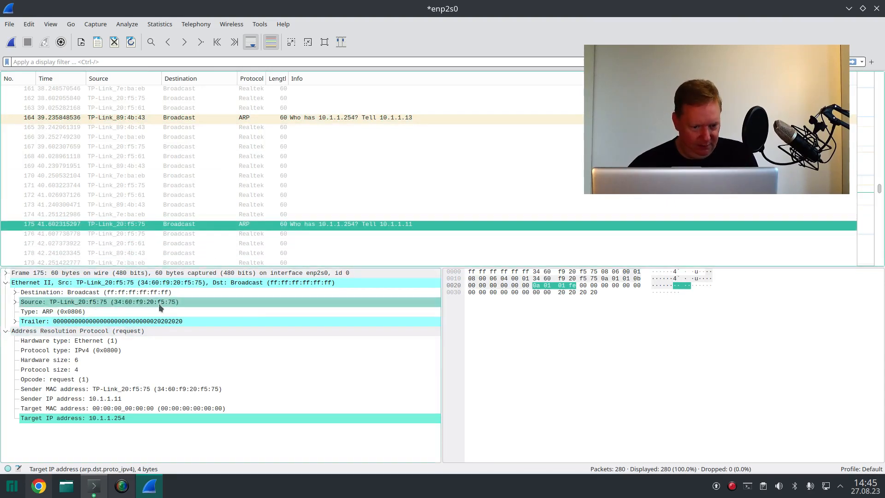
{"action": "scroll", "coordinate": [179, 245], "scroll_direction": "down", "scroll_amount": 2}
{"action": "scroll", "coordinate": [177, 242], "scroll_direction": "down", "scroll_amount": 7}
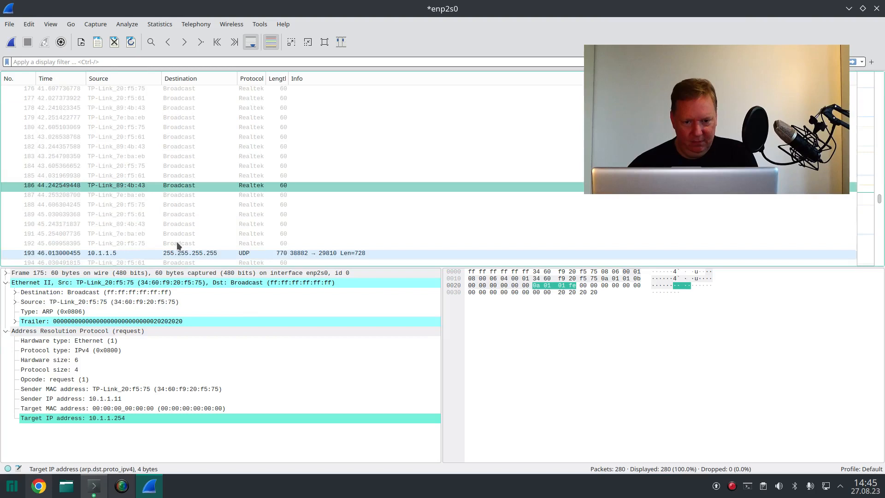
{"action": "left_click", "coordinate": [186, 140]}
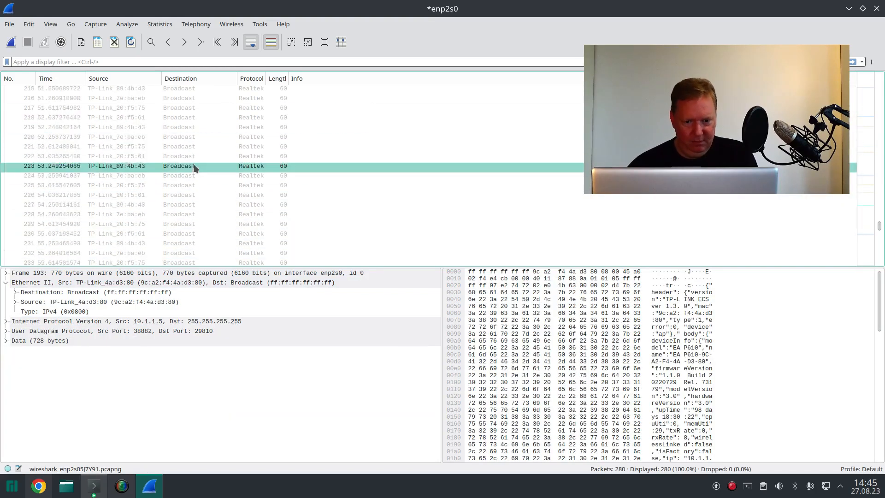
{"action": "scroll", "coordinate": [193, 164], "scroll_direction": "down", "scroll_amount": 14}
{"action": "scroll", "coordinate": [194, 178], "scroll_direction": "down", "scroll_amount": 6}
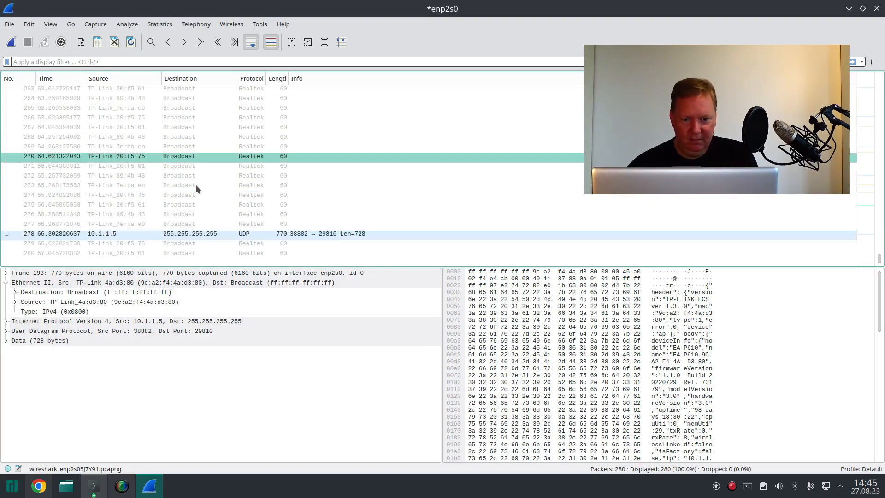
{"action": "scroll", "coordinate": [196, 178], "scroll_direction": "up", "scroll_amount": 10}
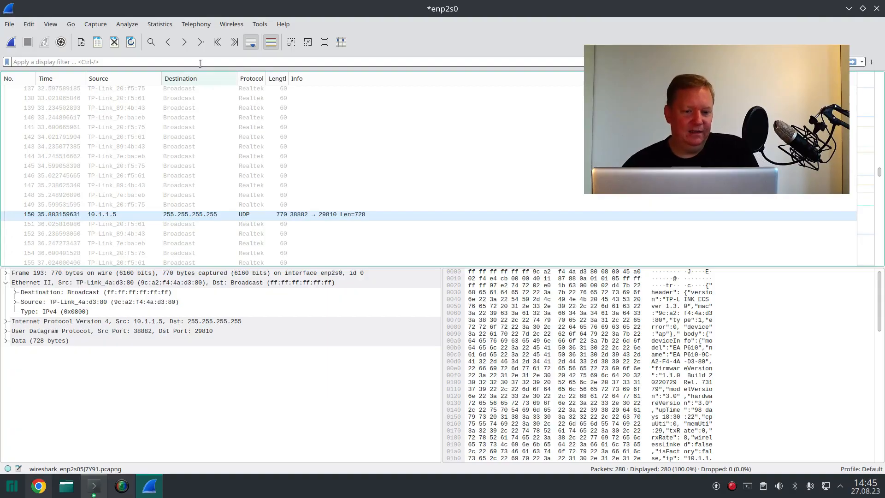
Step: Apply the display filter arp so the packet list is limited to ARP packets
{"action": "left_click", "coordinate": [55, 65]}
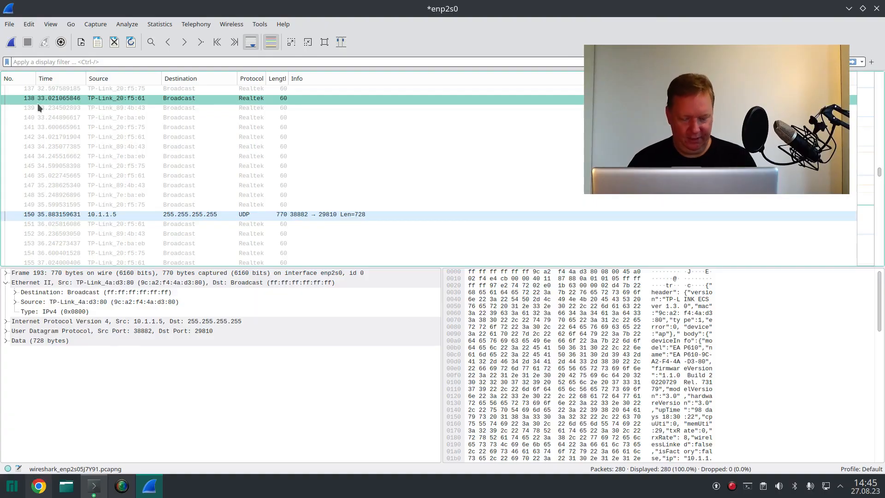
{"action": "key", "text": "ctrl+slash"}
{"action": "type", "text": "arp"}
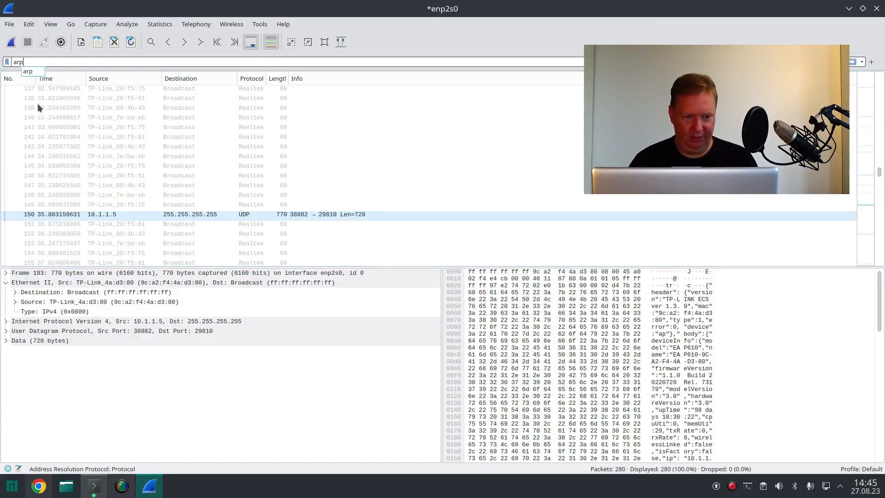
{"action": "key", "text": "Return"}
{"action": "key", "text": "Down"}
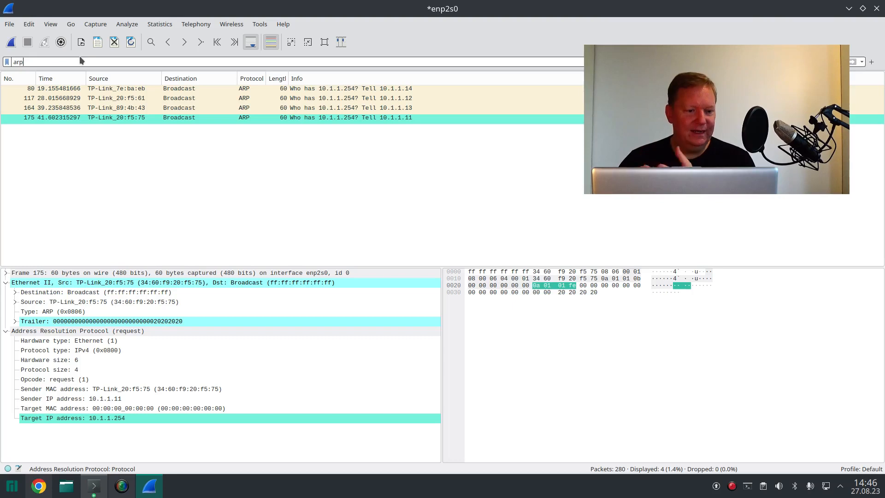
{"action": "double_click", "coordinate": [77, 62]}
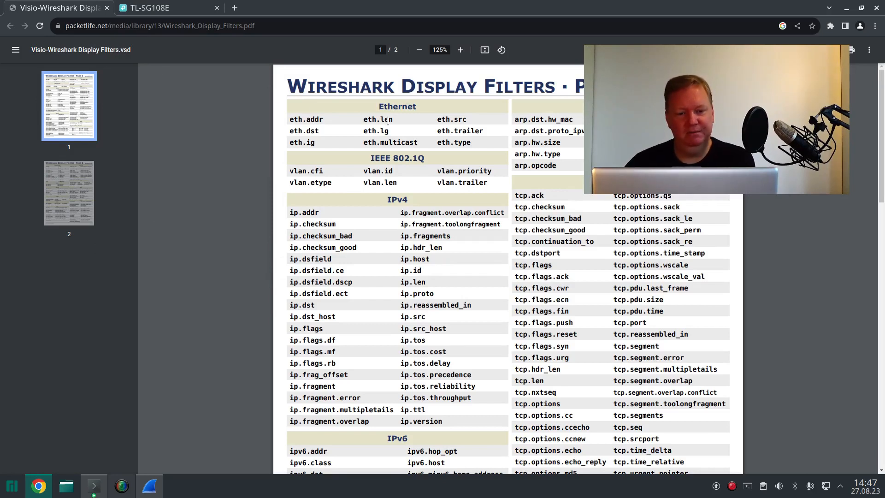
Step: Switch to the browser and look through both pages of the packetlife.net Wireshark Display Filters cheat sheet
{"action": "left_click_drag", "start_coordinate": [388, 119], "coordinate": [443, 177]}
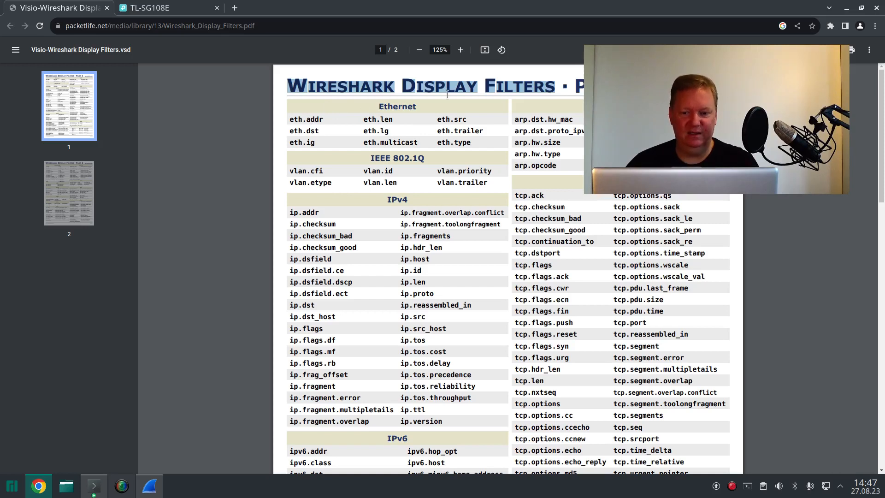
{"action": "left_click", "coordinate": [149, 485]}
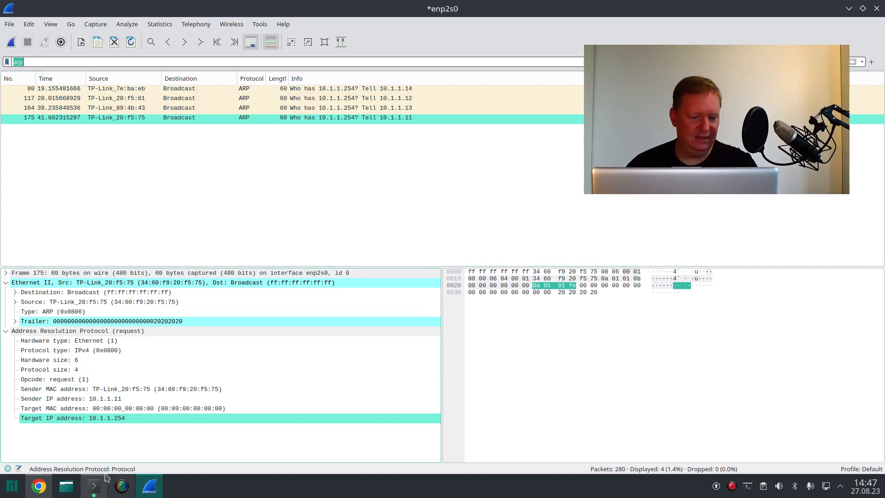
{"action": "left_click", "coordinate": [39, 486]}
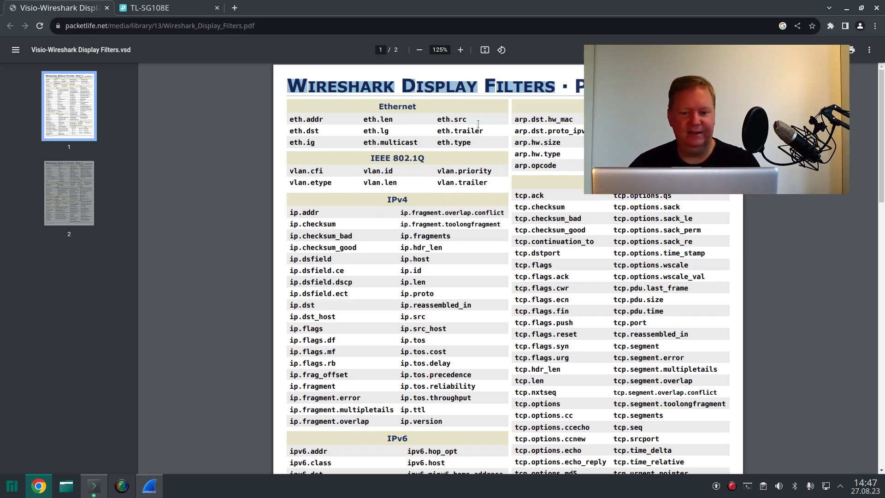
{"action": "scroll", "coordinate": [478, 130], "scroll_direction": "down", "scroll_amount": 15}
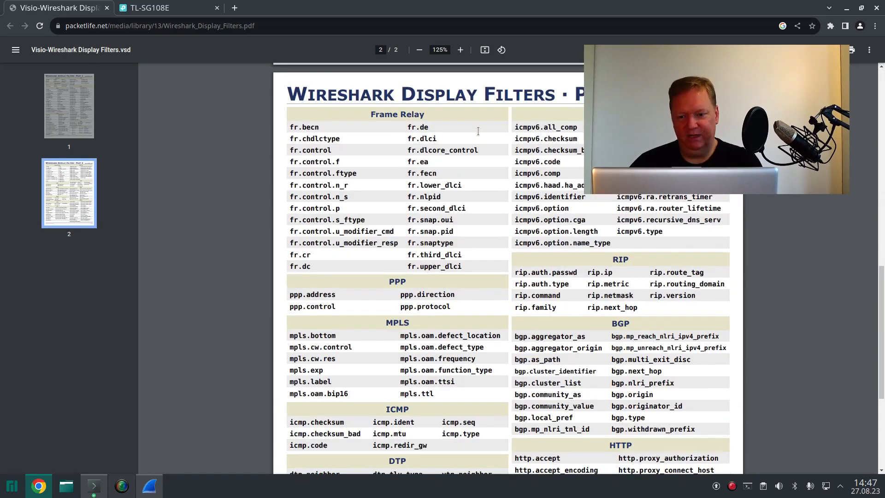
{"action": "scroll", "coordinate": [478, 130], "scroll_direction": "down", "scroll_amount": 5}
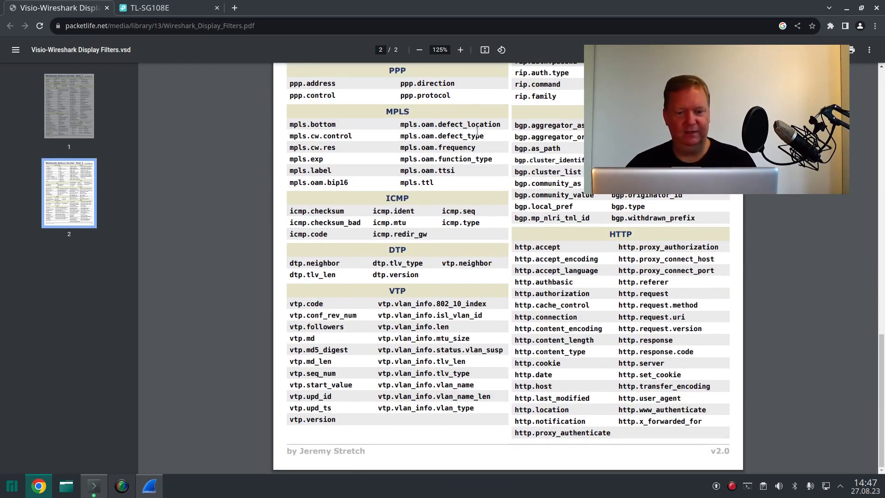
{"action": "scroll", "coordinate": [477, 131], "scroll_direction": "up", "scroll_amount": 6}
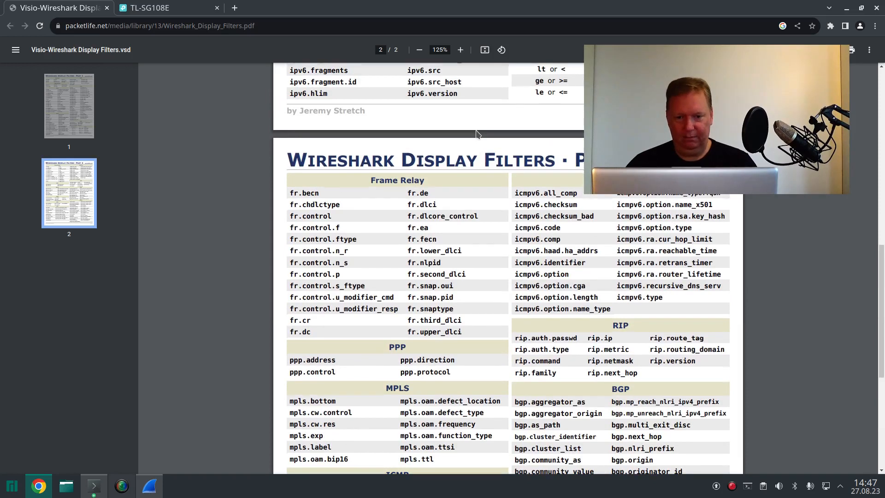
{"action": "scroll", "coordinate": [478, 134], "scroll_direction": "up", "scroll_amount": 10}
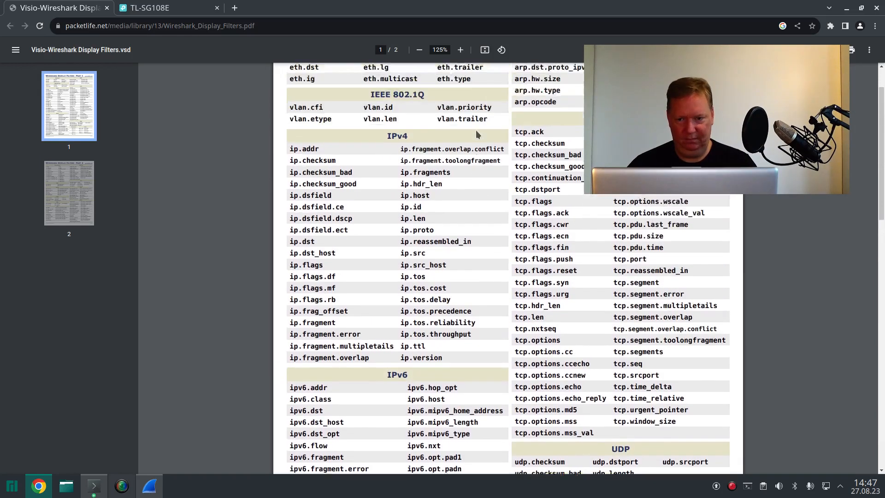
{"action": "scroll", "coordinate": [476, 130], "scroll_direction": "up", "scroll_amount": 2}
Step: Highlight the ARP filter fields in the cheat sheet, followed by ip.addr in the IPv4 section
{"action": "left_click_drag", "start_coordinate": [517, 120], "coordinate": [659, 161]}
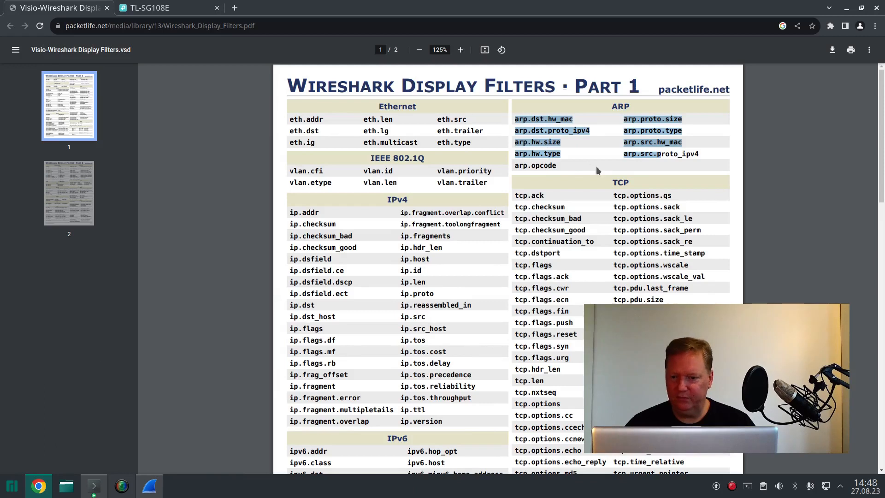
{"action": "left_click_drag", "start_coordinate": [650, 122], "coordinate": [681, 143]}
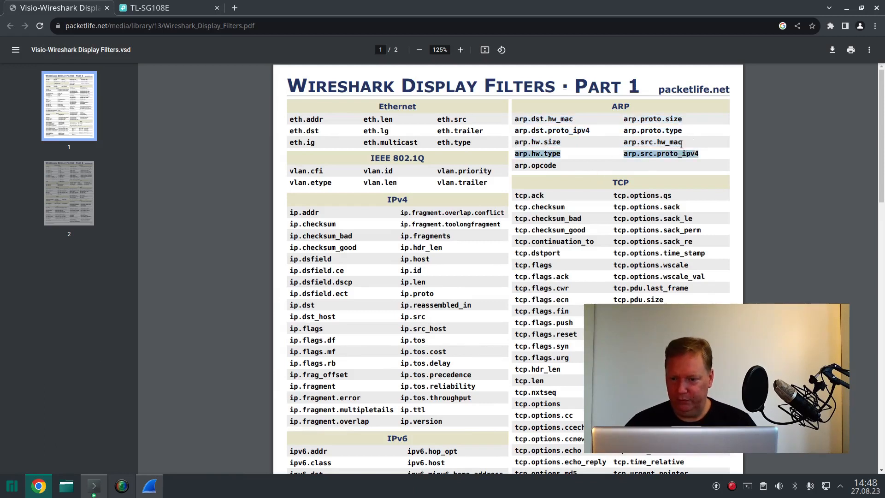
{"action": "left_click", "coordinate": [633, 144]}
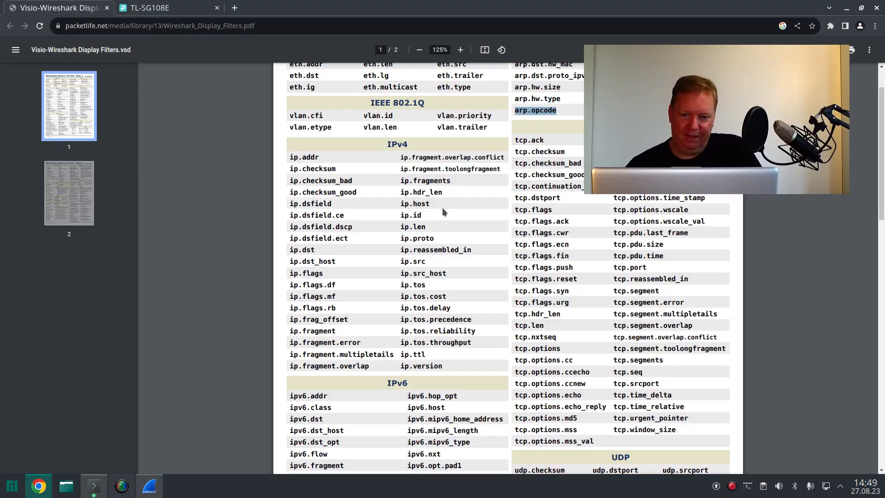
{"action": "scroll", "coordinate": [443, 212], "scroll_direction": "down", "scroll_amount": 1}
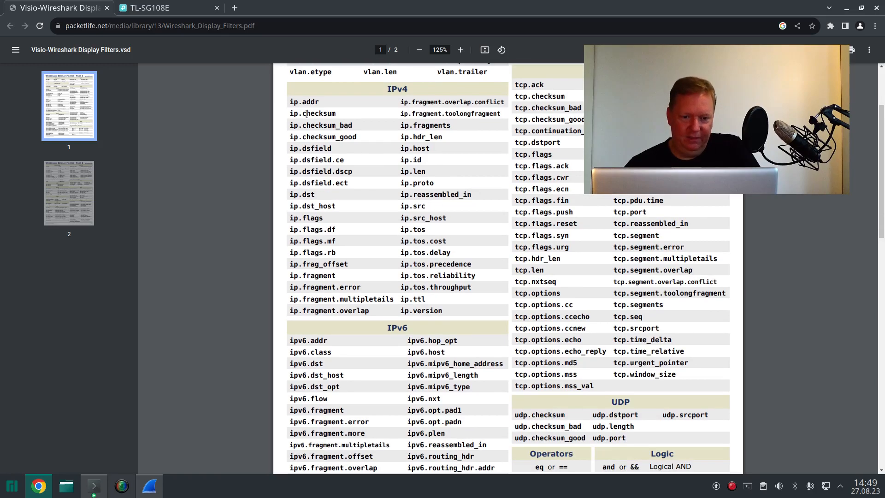
{"action": "double_click", "coordinate": [296, 101]}
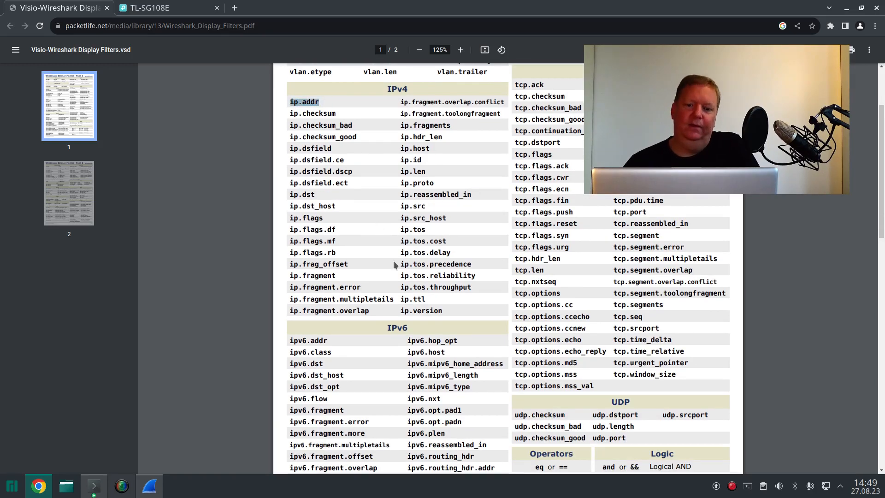
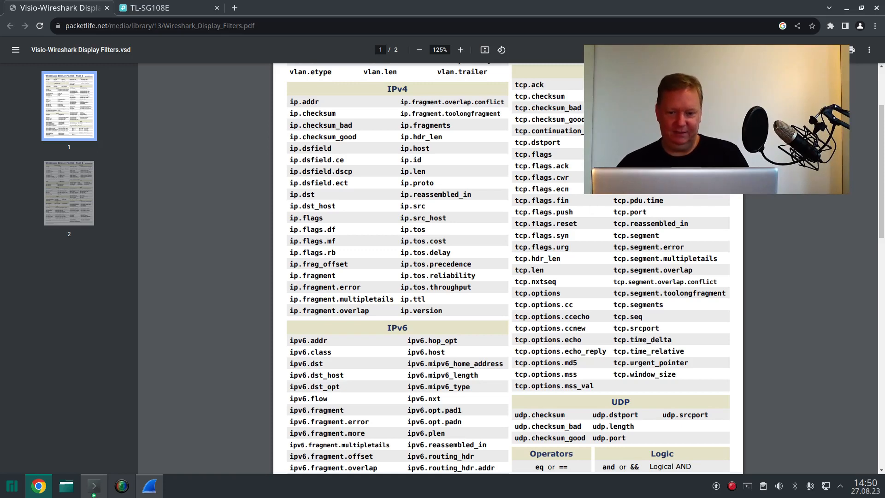
Step: Highlight the tcp.flags fields in the display filter cheat sheet and look through the TCP and IP field lists
{"action": "left_click_drag", "start_coordinate": [528, 156], "coordinate": [565, 241]}
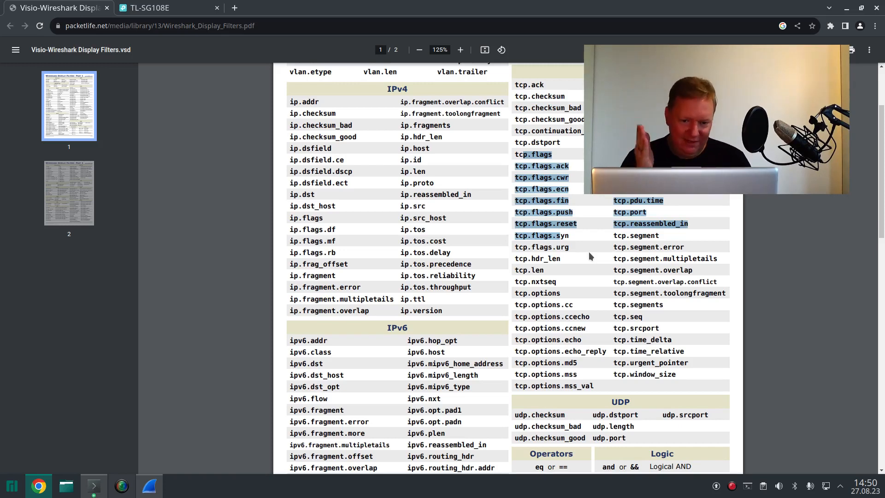
{"action": "scroll", "coordinate": [596, 238], "scroll_direction": "down", "scroll_amount": 3}
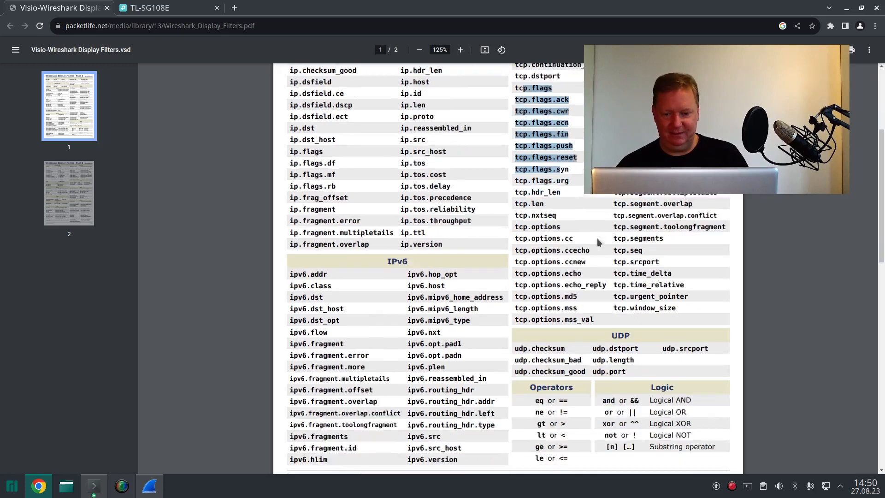
{"action": "scroll", "coordinate": [598, 241], "scroll_direction": "down", "scroll_amount": 4}
{"action": "scroll", "coordinate": [598, 243], "scroll_direction": "up", "scroll_amount": 5}
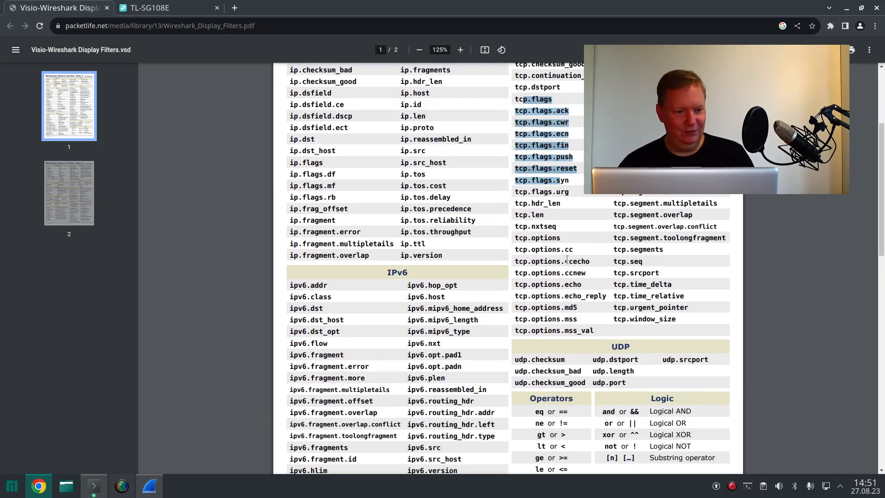
{"action": "scroll", "coordinate": [556, 249], "scroll_direction": "up", "scroll_amount": 7}
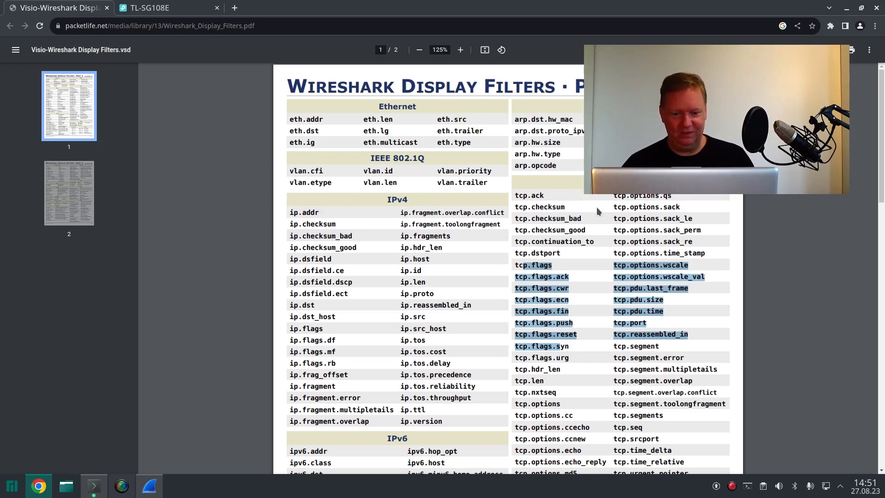
{"action": "scroll", "coordinate": [598, 211], "scroll_direction": "down", "scroll_amount": 15}
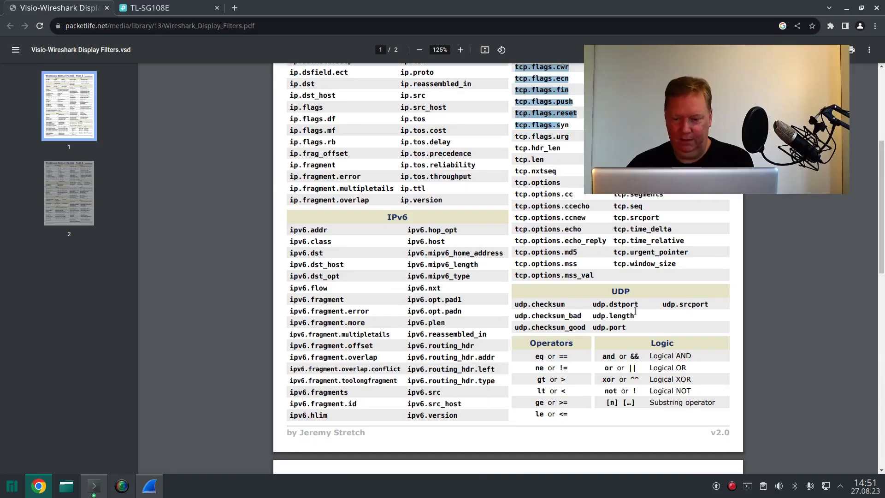
Step: Examine the comparison operators and logic operators in the cheat sheet, then highlight ip.addr in the IPv4 section
{"action": "left_click", "coordinate": [636, 355]}
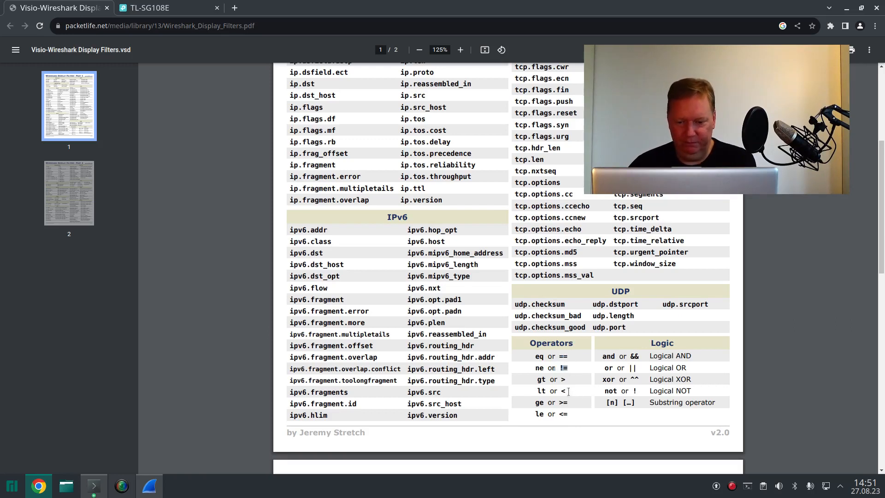
{"action": "left_click", "coordinate": [569, 416]}
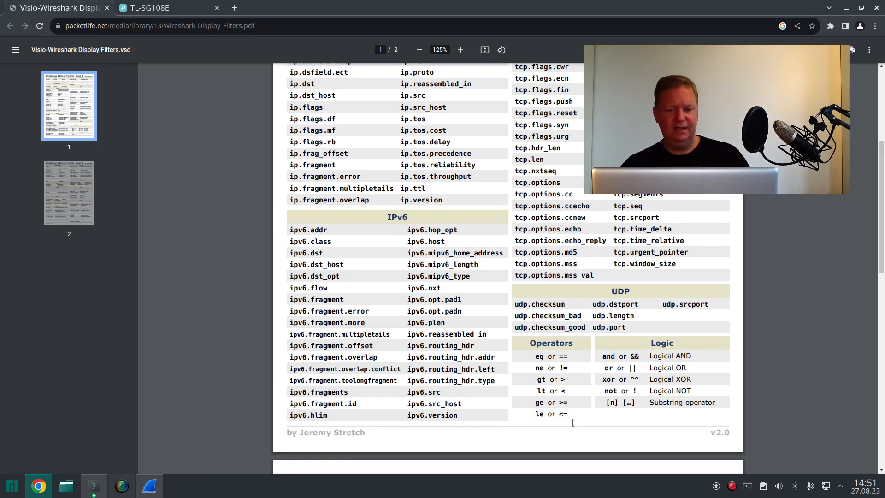
{"action": "scroll", "coordinate": [565, 392], "scroll_direction": "up", "scroll_amount": 3}
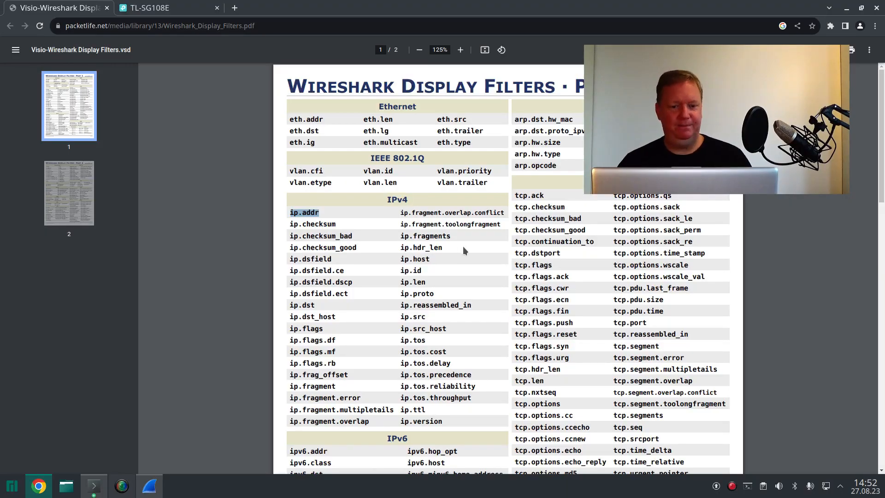
{"action": "scroll", "coordinate": [471, 256], "scroll_direction": "down", "scroll_amount": 2}
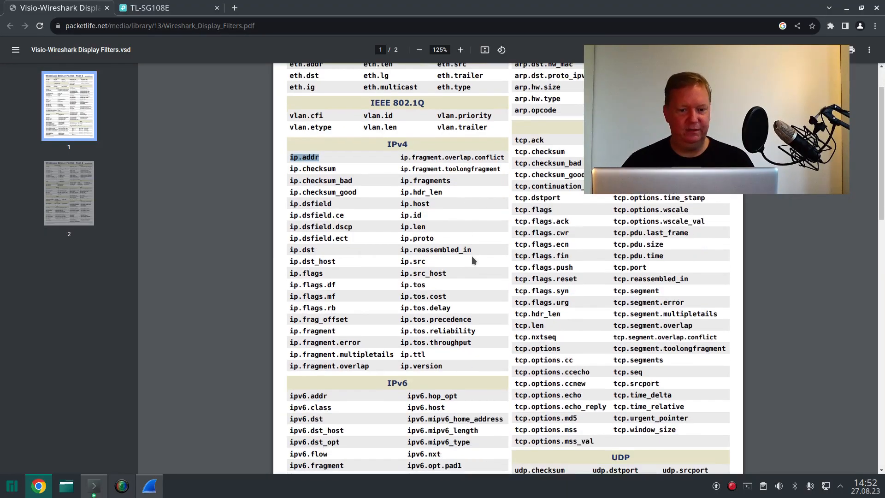
{"action": "scroll", "coordinate": [479, 244], "scroll_direction": "down", "scroll_amount": 5}
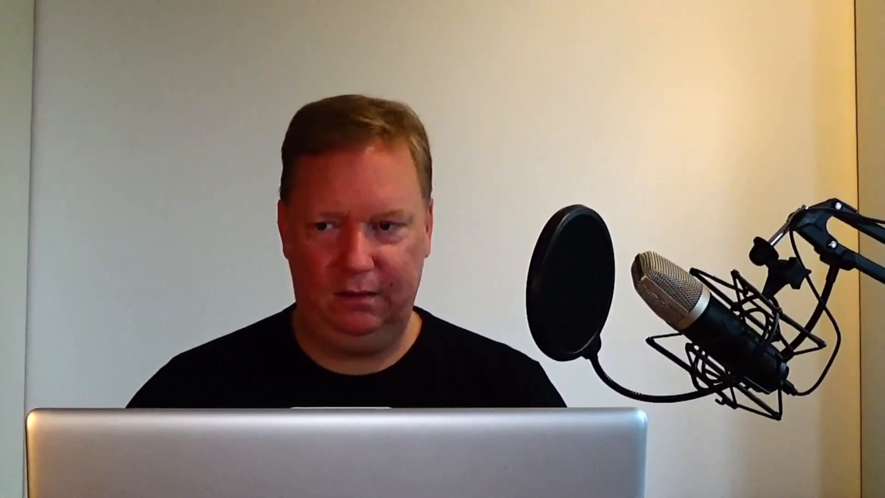
Step: Switch to Wireshark, discard the current capture without saving, and start a new enp2s0 capture with the display filter cleared
{"action": "left_click", "coordinate": [9, 24]}
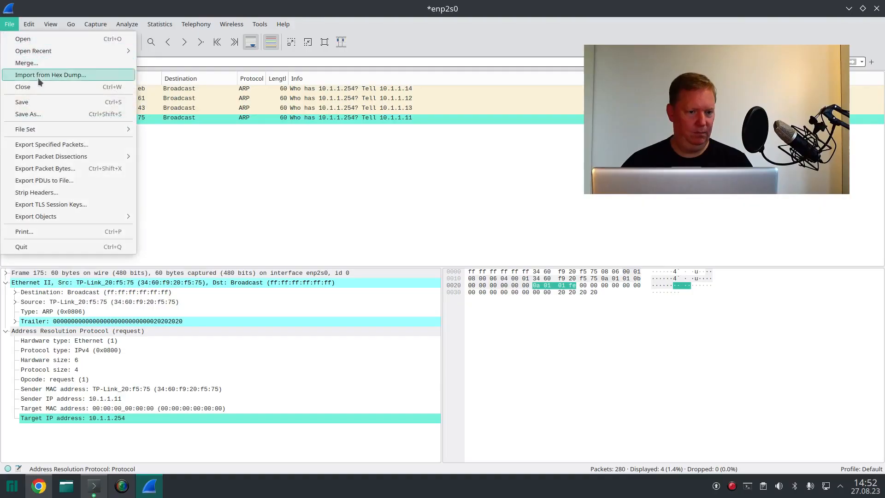
{"action": "left_click", "coordinate": [43, 86]}
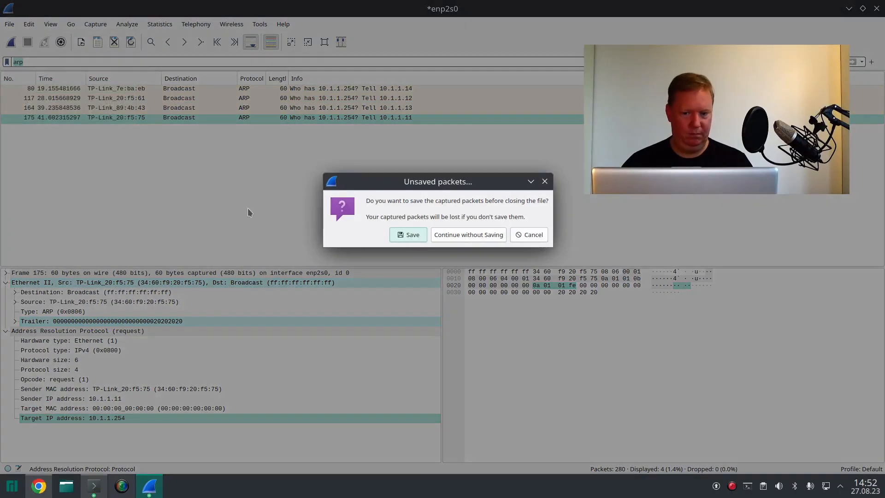
{"action": "left_click", "coordinate": [469, 236]}
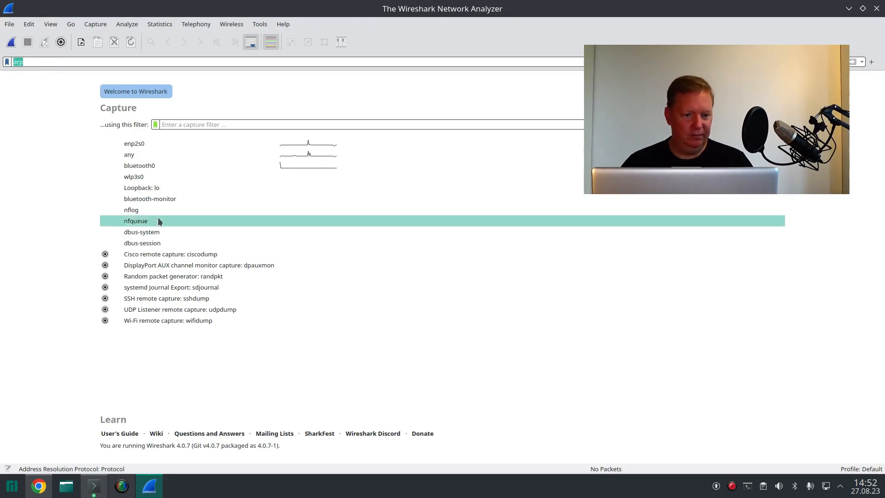
{"action": "double_click", "coordinate": [150, 145]}
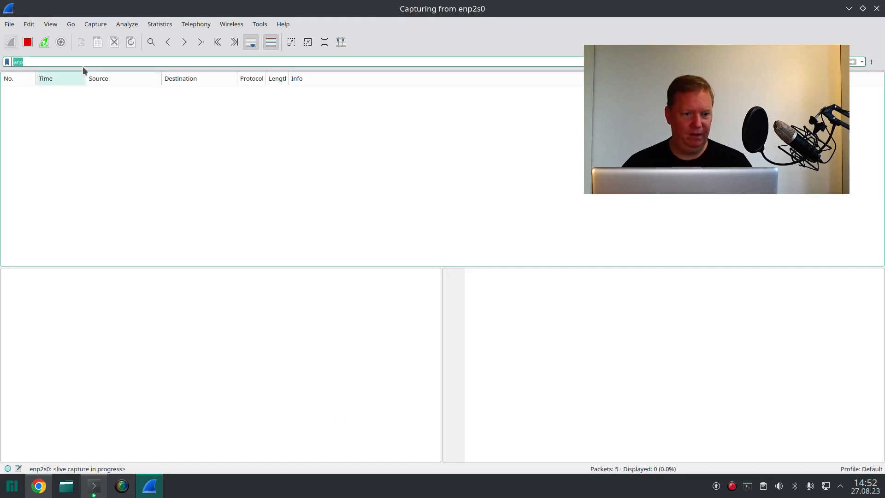
{"action": "key", "text": "BackSpace"}
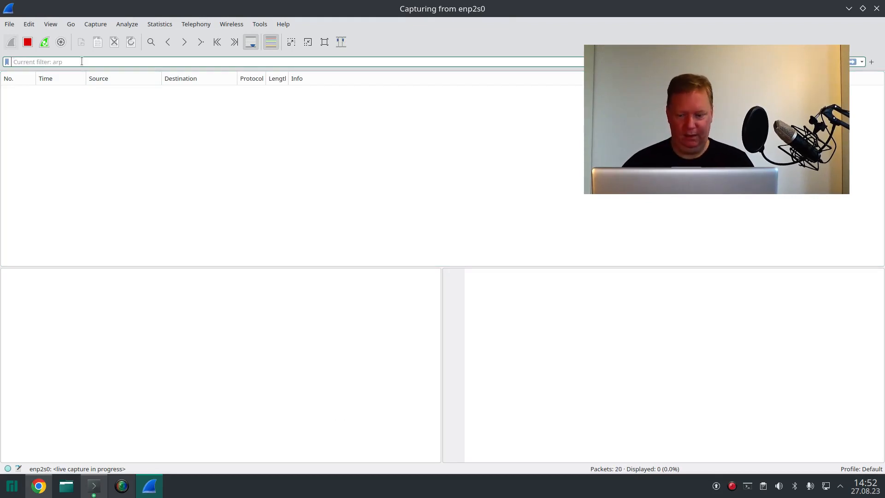
{"action": "key", "text": "Return"}
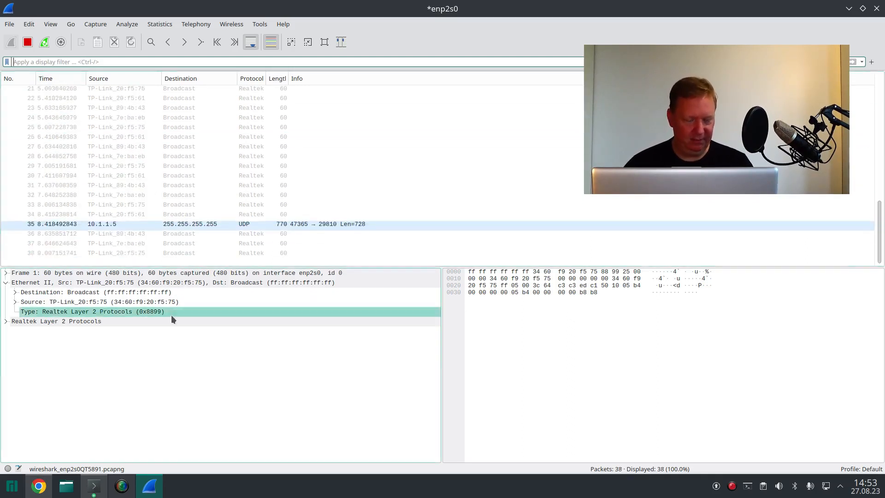
Step: Switch to the Konsole terminals and start an ncat listener on port 8000 in the ldapserver session
{"action": "mouse_move", "coordinate": [116, 494]}
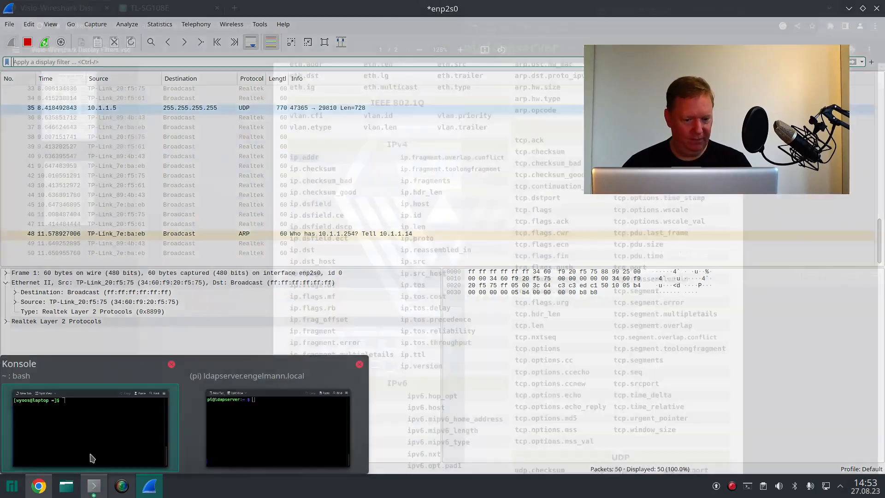
{"action": "left_click", "coordinate": [89, 456]}
{"action": "left_click", "coordinate": [89, 490]}
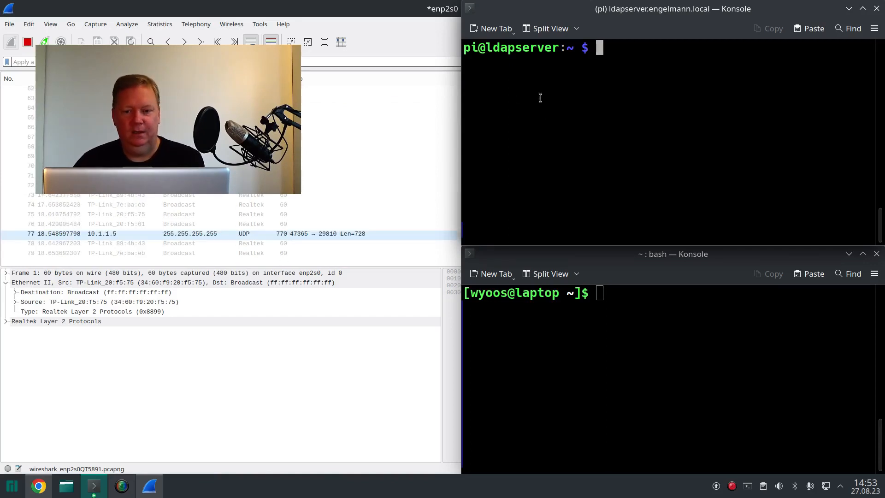
{"action": "triple_click", "coordinate": [554, 60]}
{"action": "left_click", "coordinate": [555, 60]}
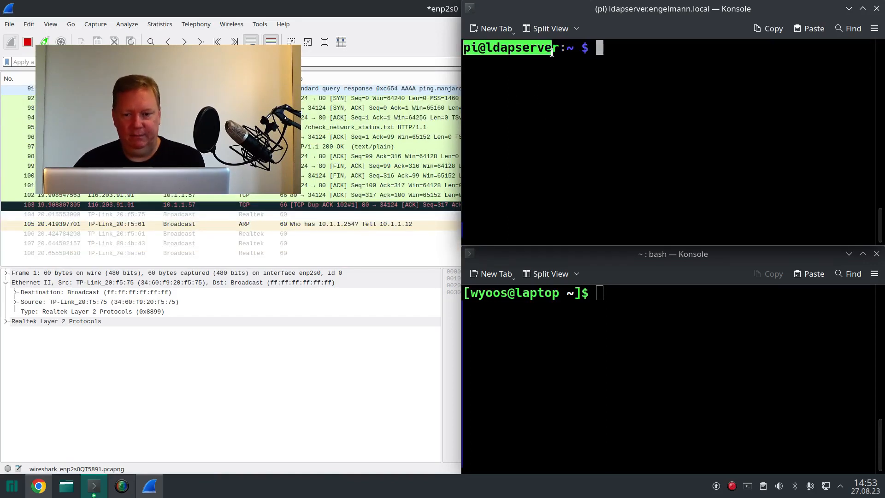
{"action": "left_click", "coordinate": [562, 126]}
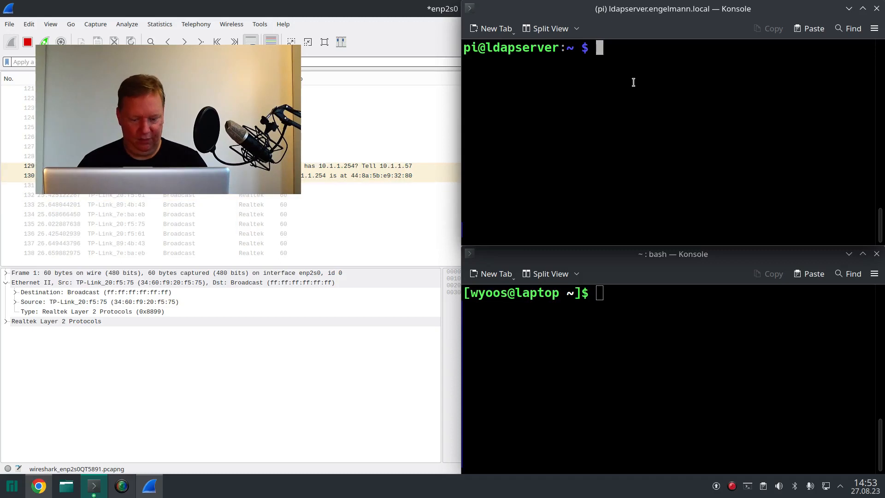
{"action": "type", "text": "ncat "}
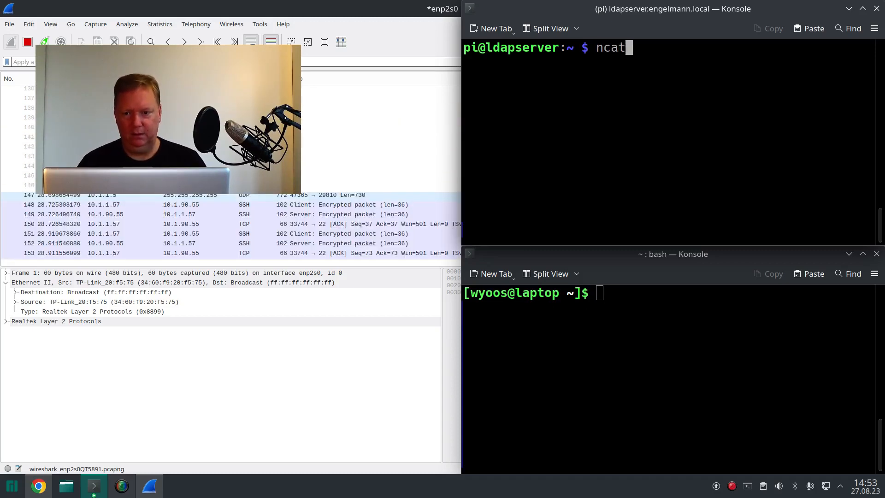
{"action": "type", "text": "-l "}
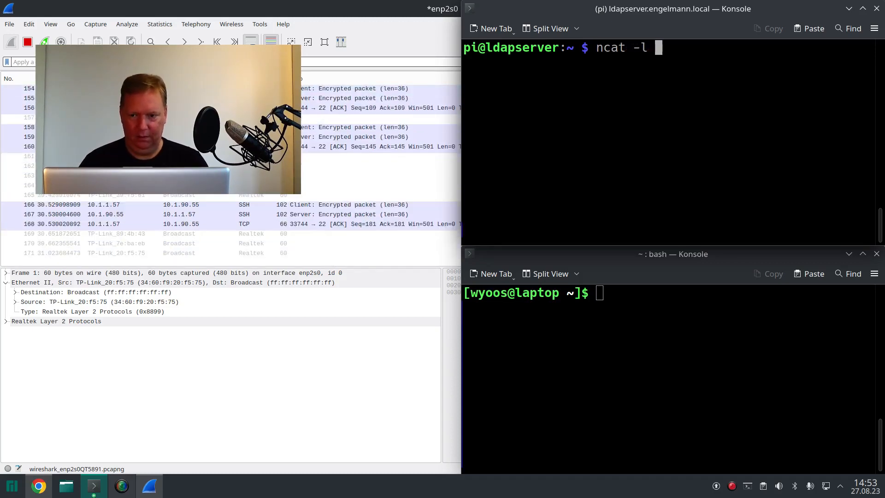
{"action": "type", "text": "8000"}
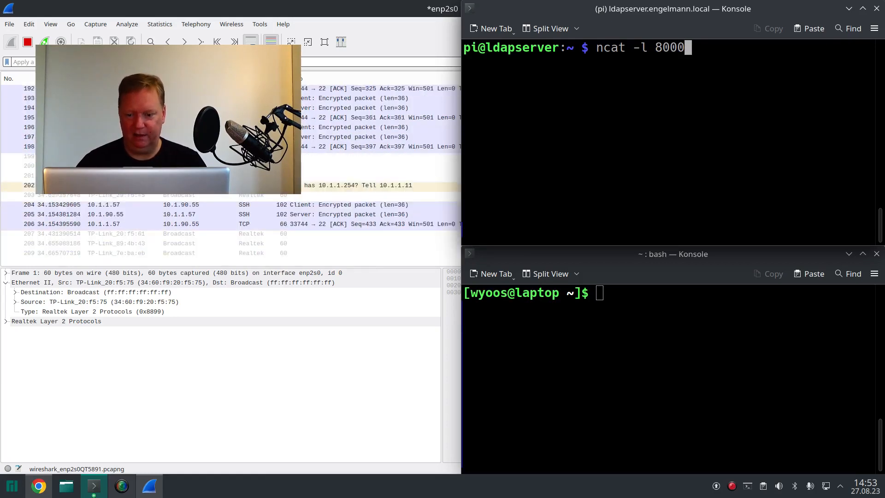
{"action": "key", "text": "Return"}
Step: Try to connect from the laptop terminal to ldapserver's full .local hostname on port 8000 using ncat
{"action": "left_click", "coordinate": [652, 311]}
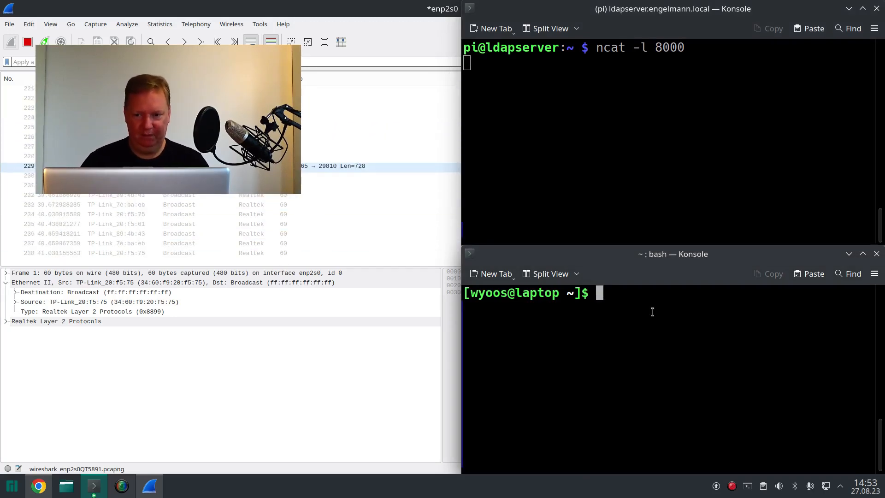
{"action": "type", "text": "ncat "}
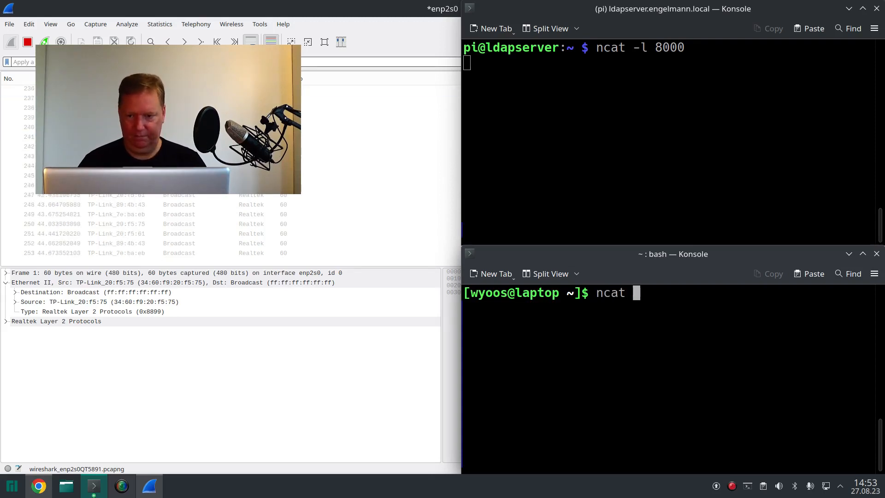
{"action": "type", "text": "e"}
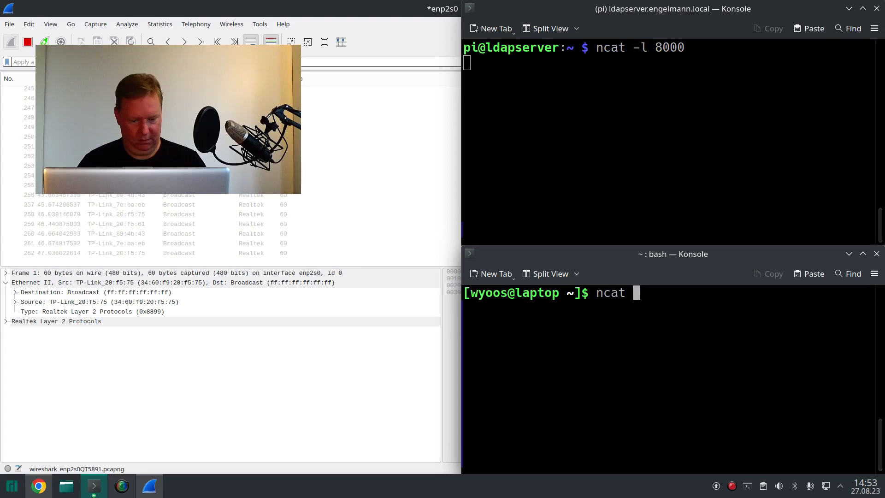
{"action": "type", "text": "ldapse"}
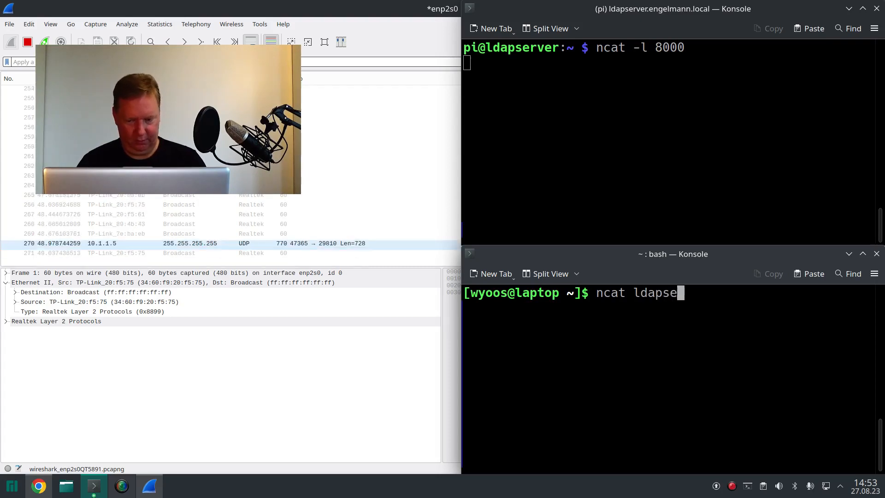
{"action": "type", "text": "rver.engelmann"}
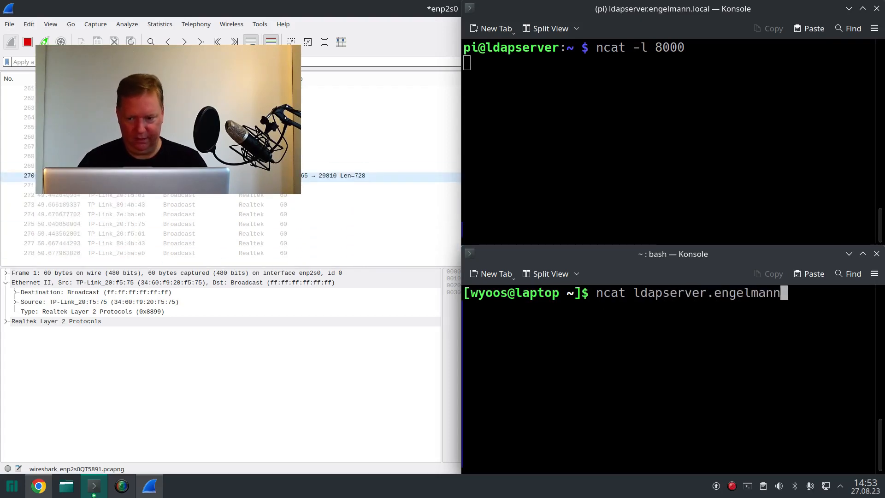
{"action": "type", "text": ".local 8000"}
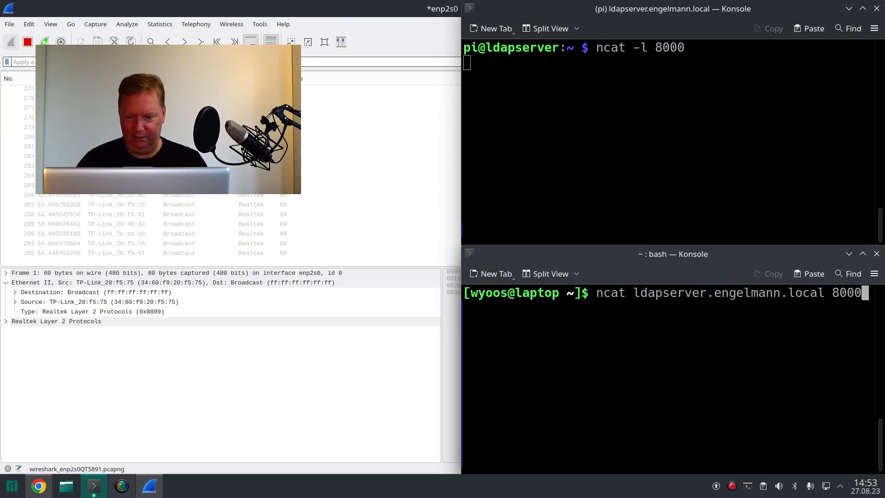
{"action": "key", "text": "Return"}
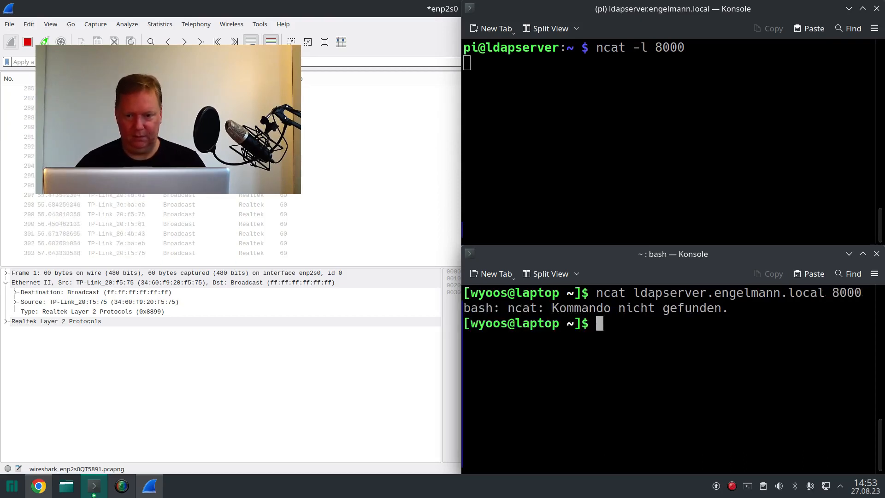
Step: Rerun the laptop's connection command to ldapserver on port 8000 with netcat instead of ncat
{"action": "key", "text": "Up"}
{"action": "key", "text": "Left"}
{"action": "key", "text": "Left"}
{"action": "key", "text": "Left"}
{"action": "key", "text": "Left"}
{"action": "key", "text": "Left"}
{"action": "key", "text": "Left"}
{"action": "key", "text": "Left"}
{"action": "key", "text": "Left"}
{"action": "key", "text": "Left"}
{"action": "key", "text": "Left"}
{"action": "key", "text": "Left"}
{"action": "key", "text": "Left"}
{"action": "key", "text": "Left"}
{"action": "key", "text": "Left"}
{"action": "key", "text": "Left"}
{"action": "key", "text": "Left"}
{"action": "key", "text": "Left"}
{"action": "key", "text": "Left"}
{"action": "key", "text": "Left"}
{"action": "key", "text": "Left"}
{"action": "key", "text": "Left"}
{"action": "key", "text": "Left"}
{"action": "key", "text": "Left"}
{"action": "type", "text": "et"}
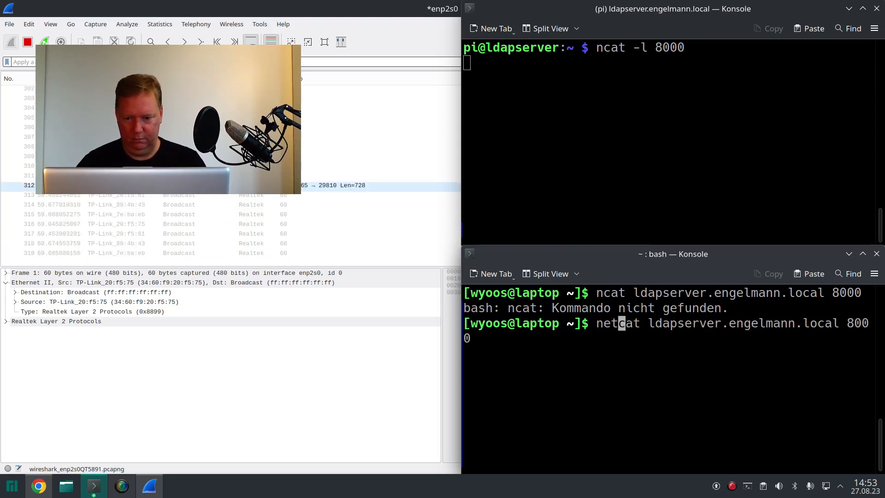
{"action": "key", "text": "Return"}
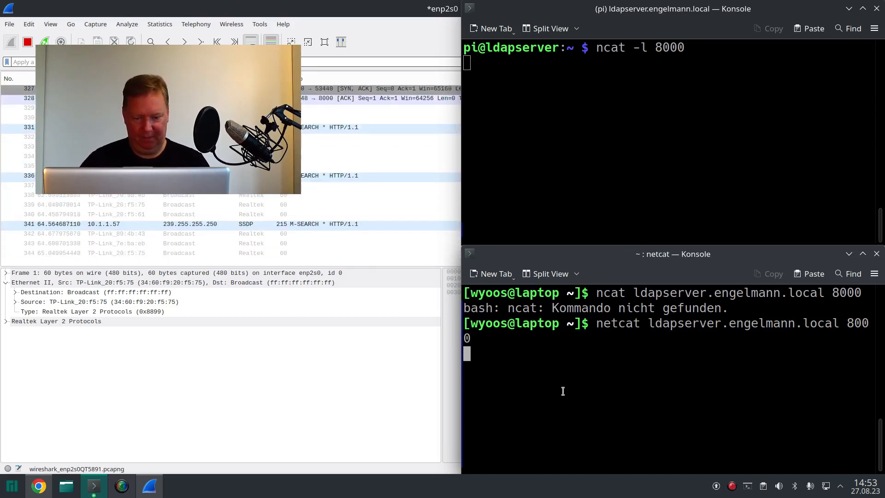
Step: Send "Hello" from the laptop's netcat session and reply with "World" from the ldapserver listener
{"action": "type", "text": "Hello"}
{"action": "key", "text": "Return"}
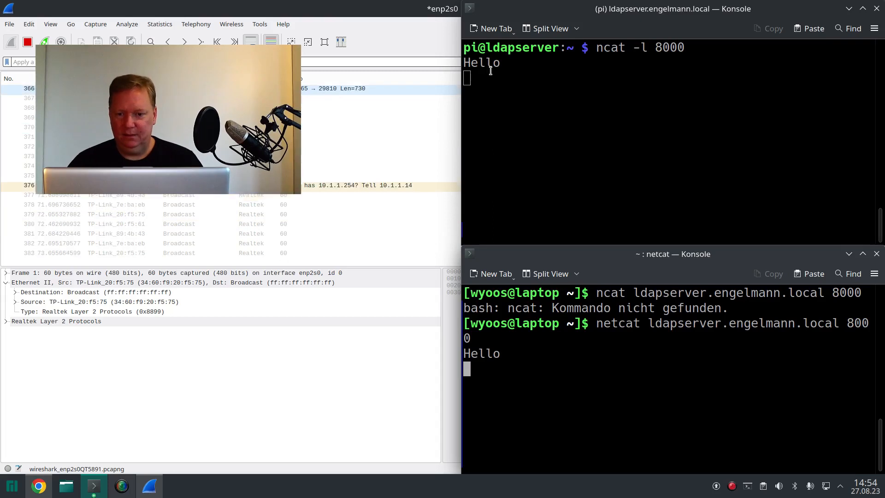
{"action": "left_click", "coordinate": [505, 90]}
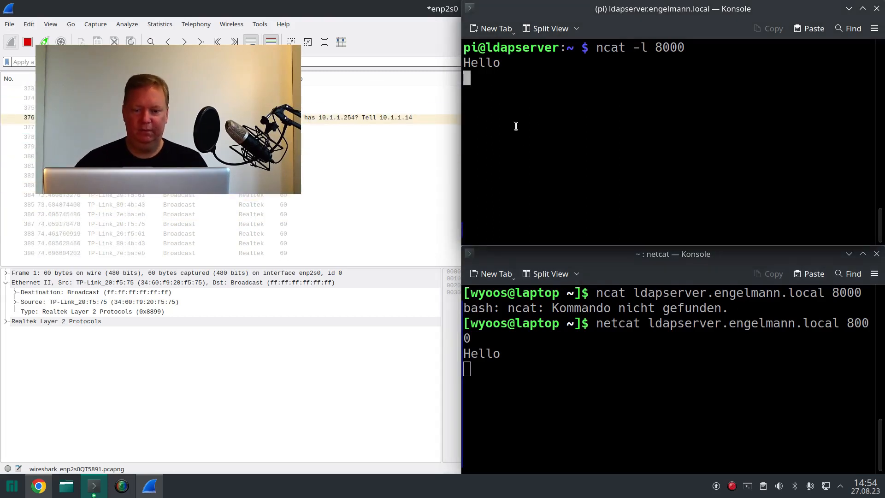
{"action": "type", "text": "Worl"}
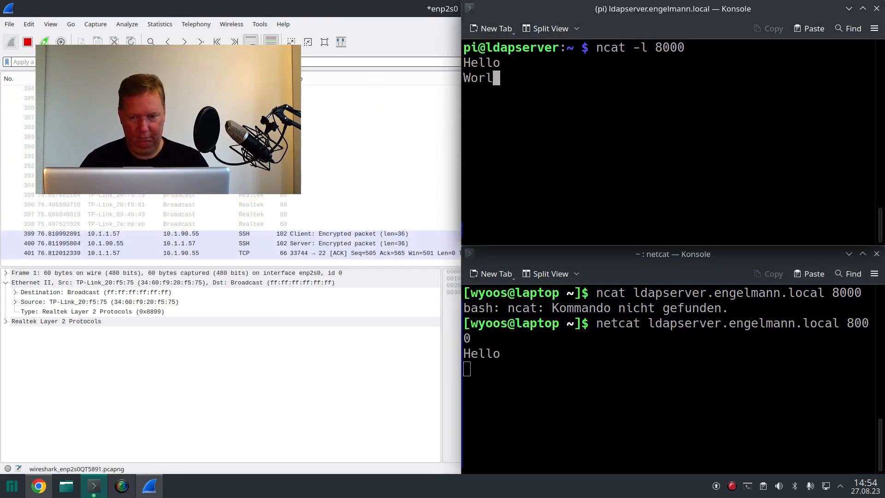
{"action": "type", "text": "d"}
{"action": "key", "text": "Return"}
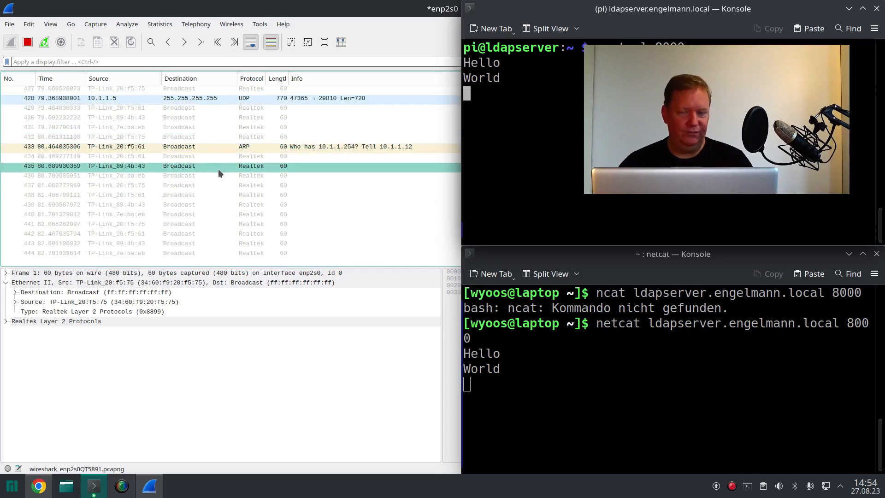
Step: Return to Wireshark and start a new display filter on the destination address with ip.dst==
{"action": "left_click", "coordinate": [166, 62]}
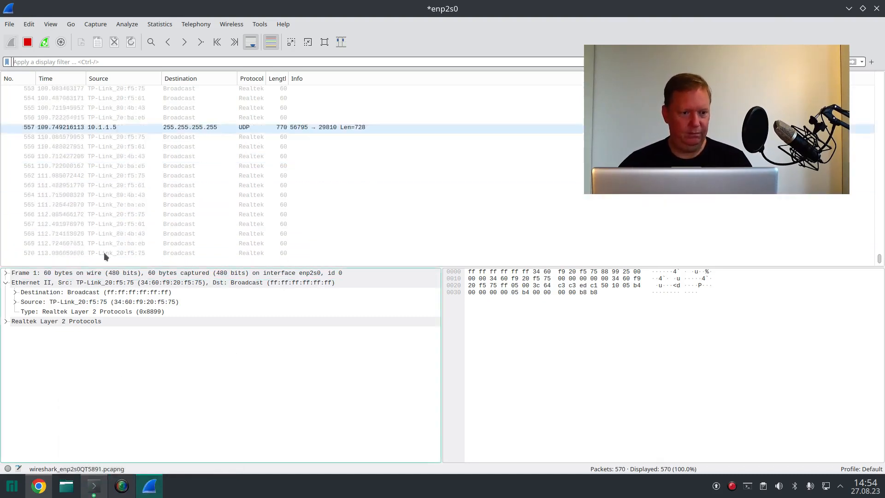
{"action": "left_click", "coordinate": [75, 62]}
{"action": "type", "text": "ip"}
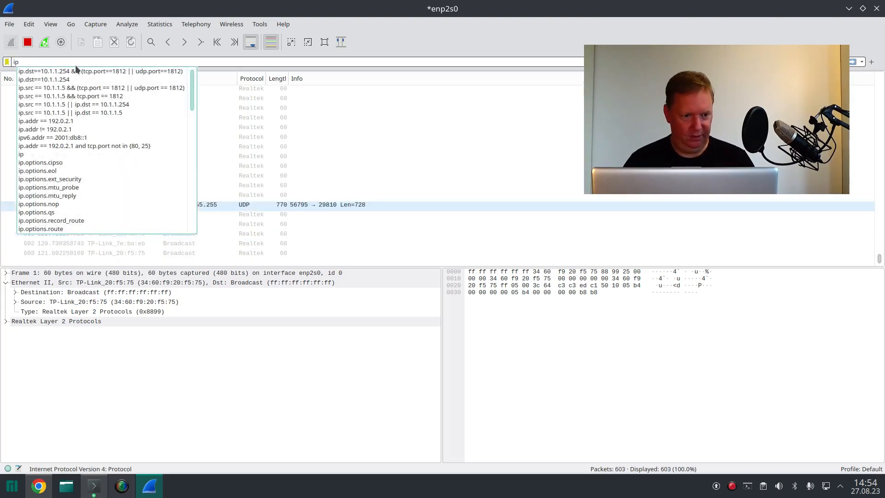
{"action": "type", "text": "."}
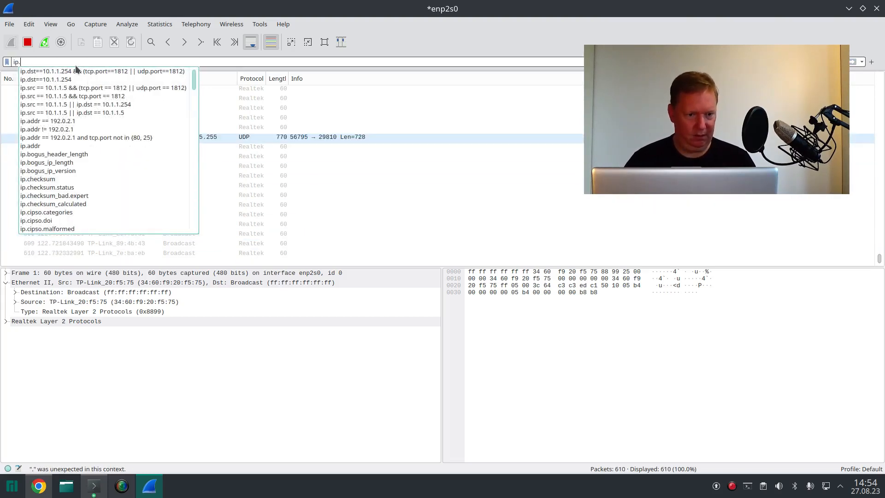
{"action": "type", "text": "dst"}
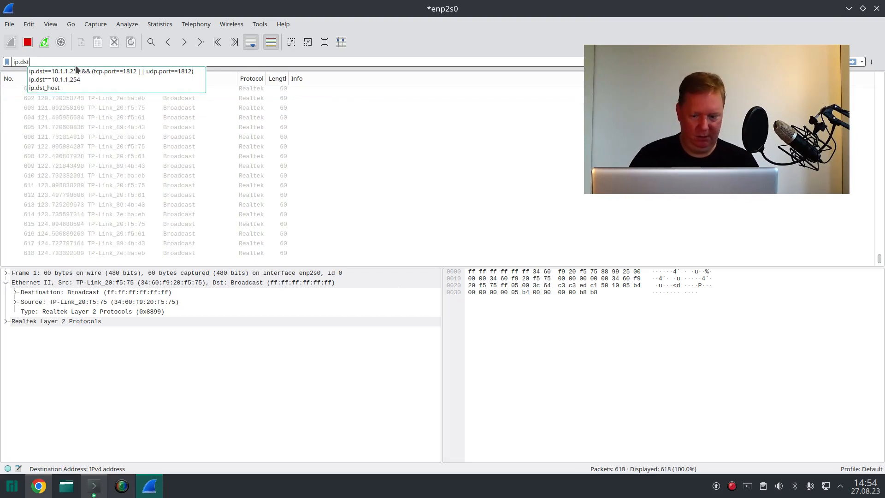
{"action": "type", "text": "=="}
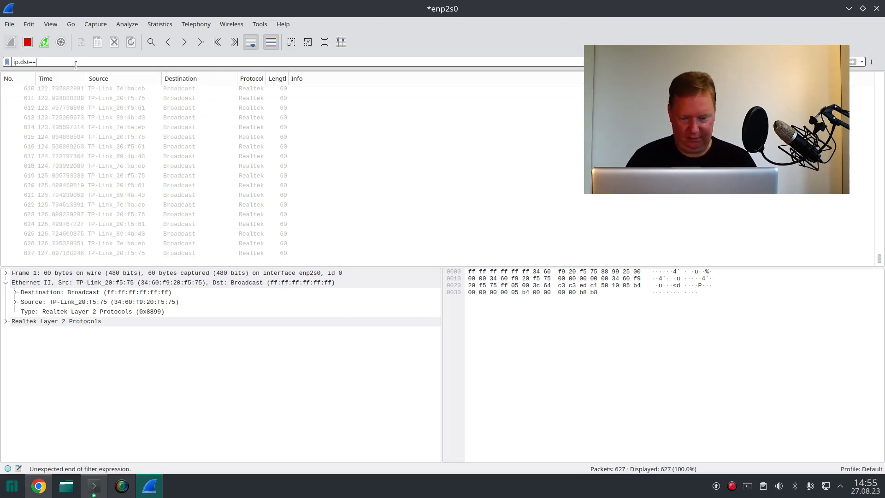
Step: Switch to Konsole, open a new terminal tab, and ping ldapserver's full .local hostname, stopping after a couple of replies
{"action": "left_click", "coordinate": [103, 487]}
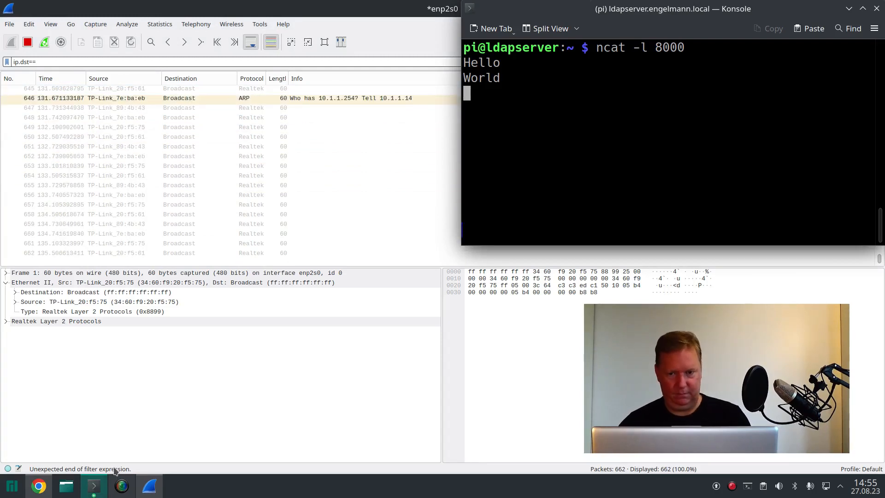
{"action": "key", "text": "ctrl+shift+t"}
{"action": "type", "text": "pin"}
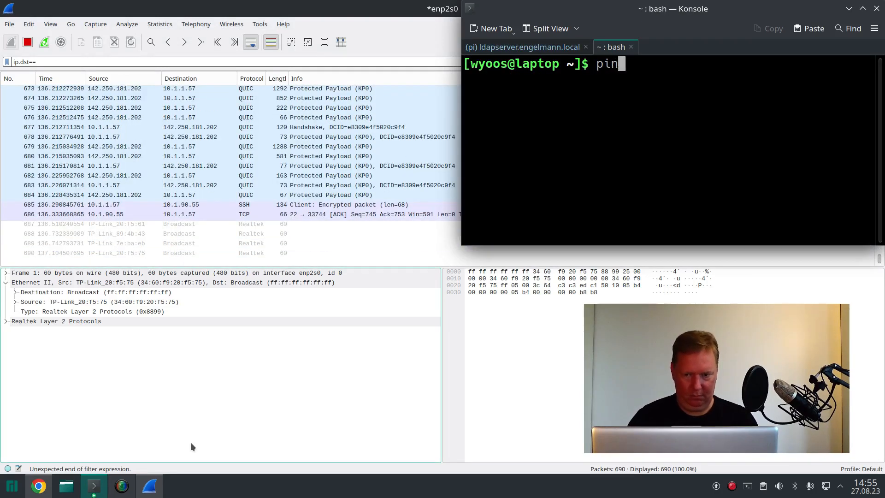
{"action": "type", "text": "g ldapserver.eng"}
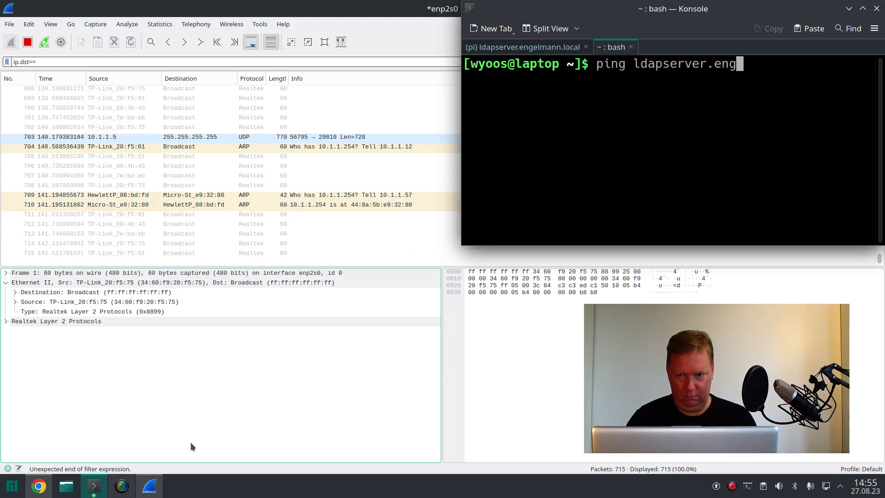
{"action": "type", "text": "elmann.local"}
{"action": "key", "text": "Return"}
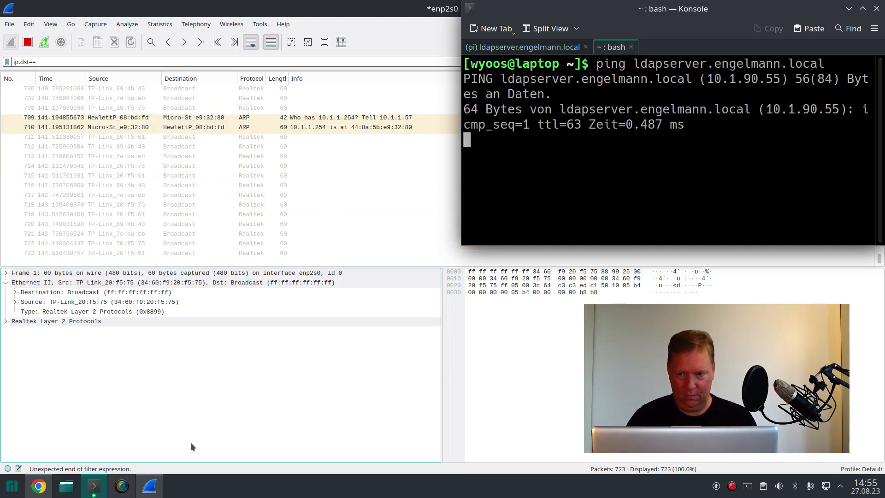
{"action": "key", "text": "ctrl+c"}
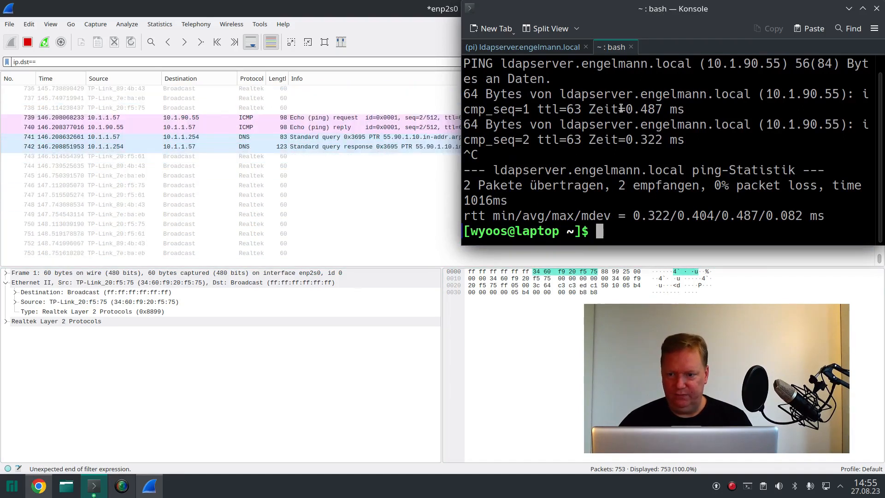
Step: Copy the server's IP address from the ping output and apply the Wireshark display filter ip.dst==10.1.90.55
{"action": "left_click_drag", "start_coordinate": [706, 64], "coordinate": [780, 64]}
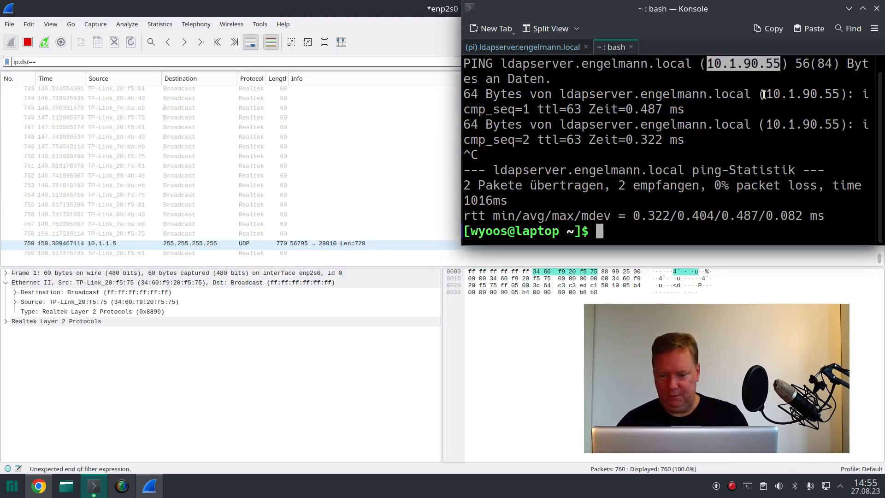
{"action": "left_click", "coordinate": [573, 47]}
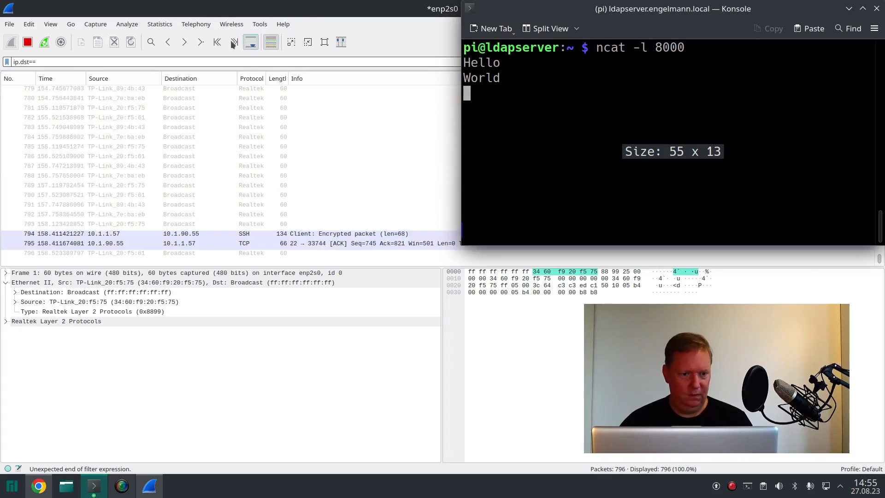
{"action": "left_click", "coordinate": [210, 63]}
{"action": "key", "text": "ctrl+v"}
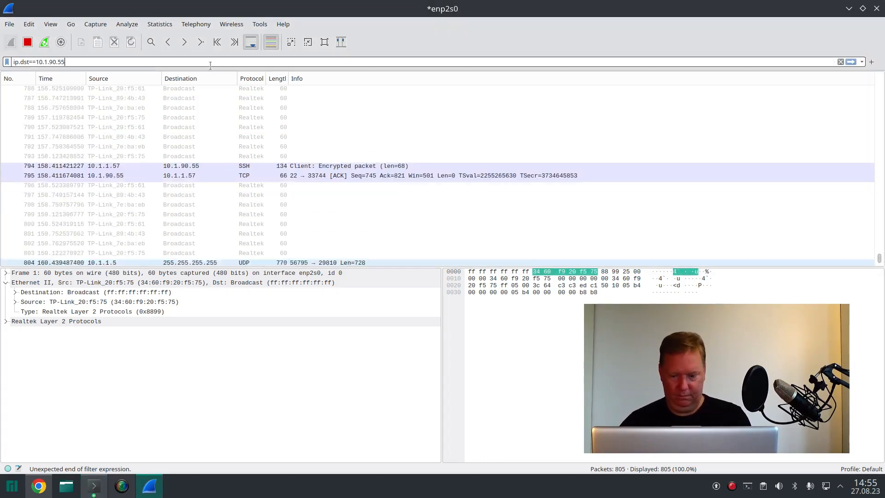
{"action": "key", "text": "Return"}
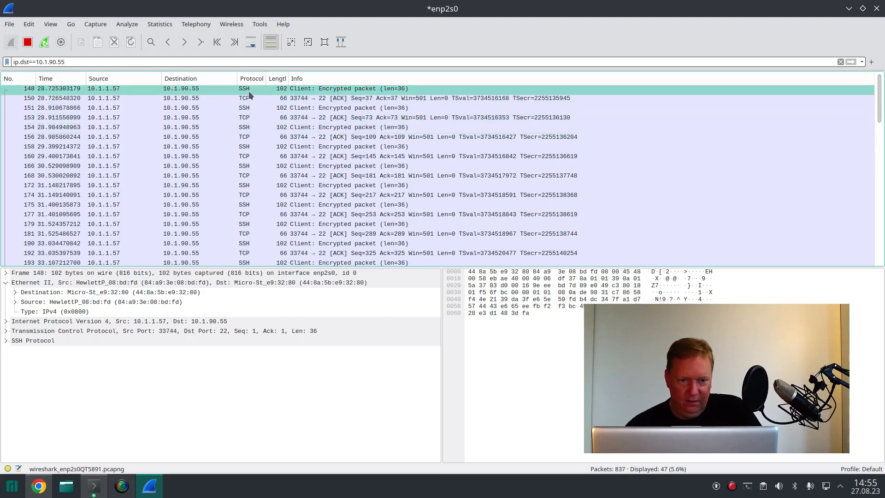
Step: Extend the display filter to ip.dst==10.1.90.55 && !ssh and apply it to exclude SSH packets
{"action": "scroll", "coordinate": [272, 193], "scroll_direction": "down", "scroll_amount": 6}
{"action": "scroll", "coordinate": [273, 199], "scroll_direction": "up", "scroll_amount": 6}
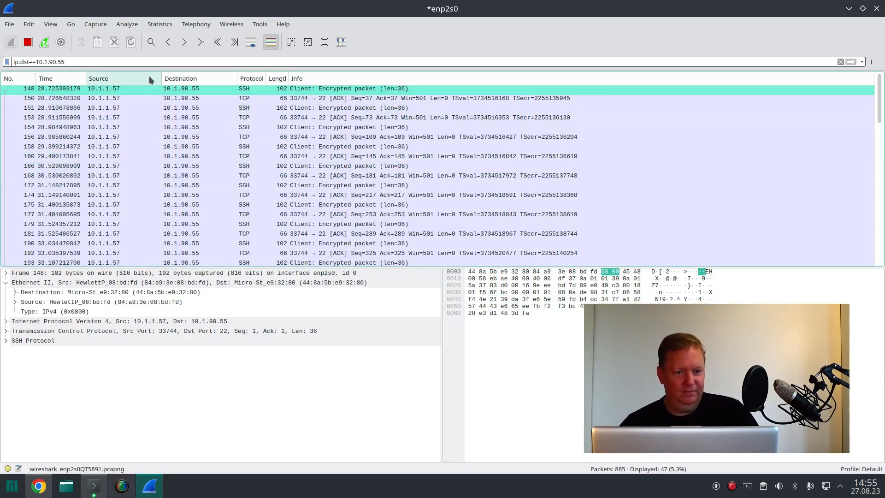
{"action": "type", "text": "&&"}
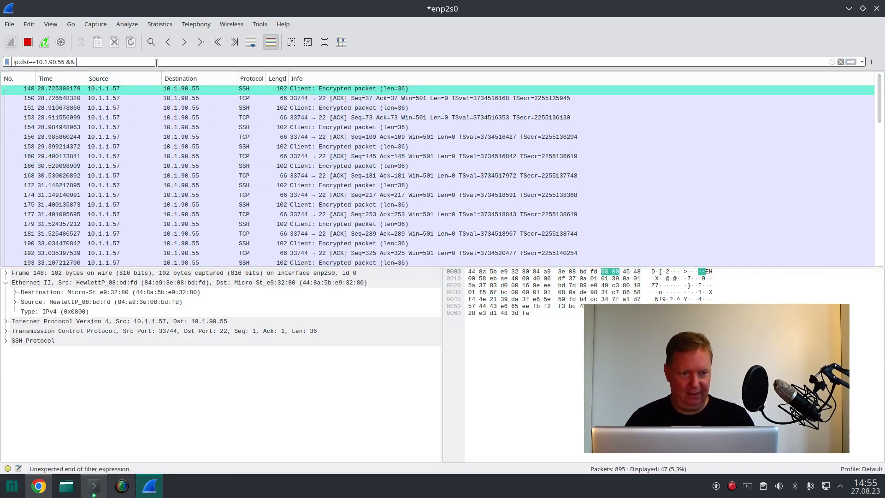
{"action": "type", "text": " !ssh"}
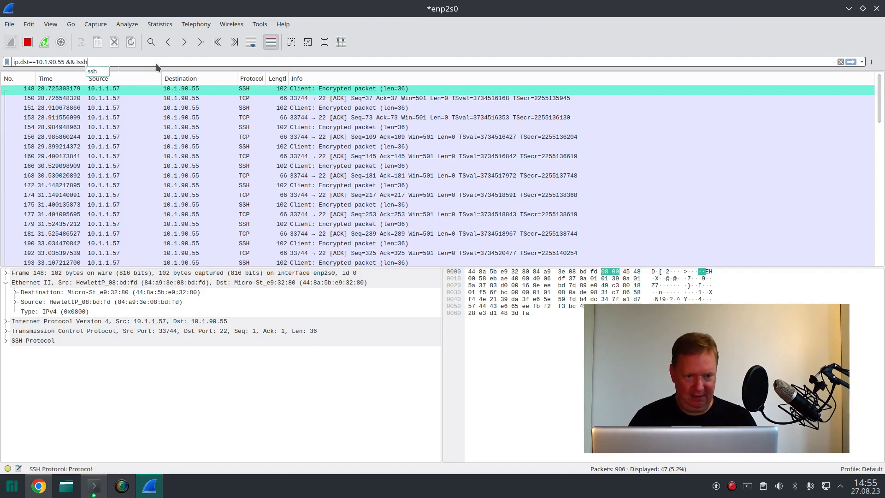
{"action": "key", "text": "Return"}
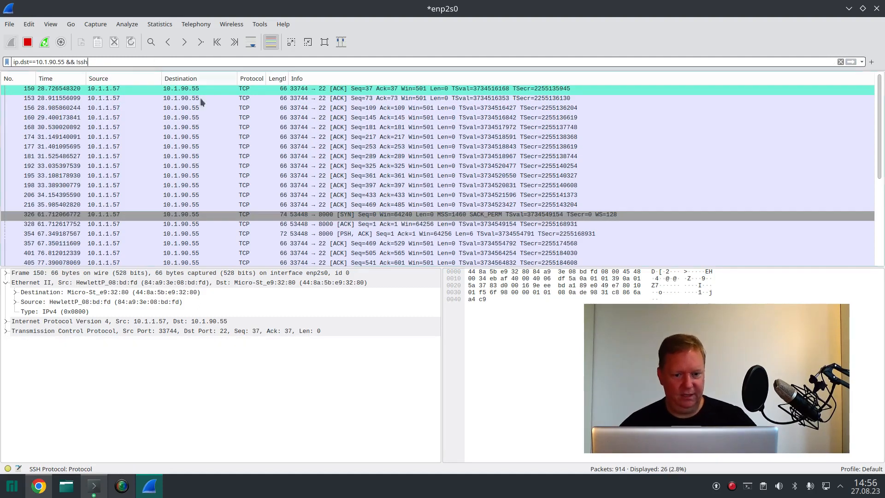
Step: Examine the filtered packets, then the ports in packet 156's TCP header and the addresses in its IPv4 header
{"action": "scroll", "coordinate": [331, 161], "scroll_direction": "down", "scroll_amount": 3}
{"action": "scroll", "coordinate": [313, 190], "scroll_direction": "up", "scroll_amount": 3}
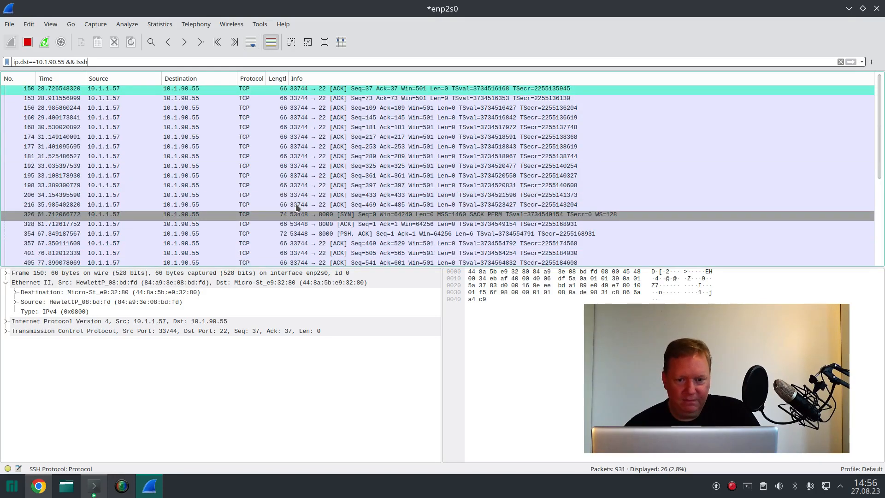
{"action": "left_click", "coordinate": [249, 99]}
{"action": "left_click", "coordinate": [251, 109]}
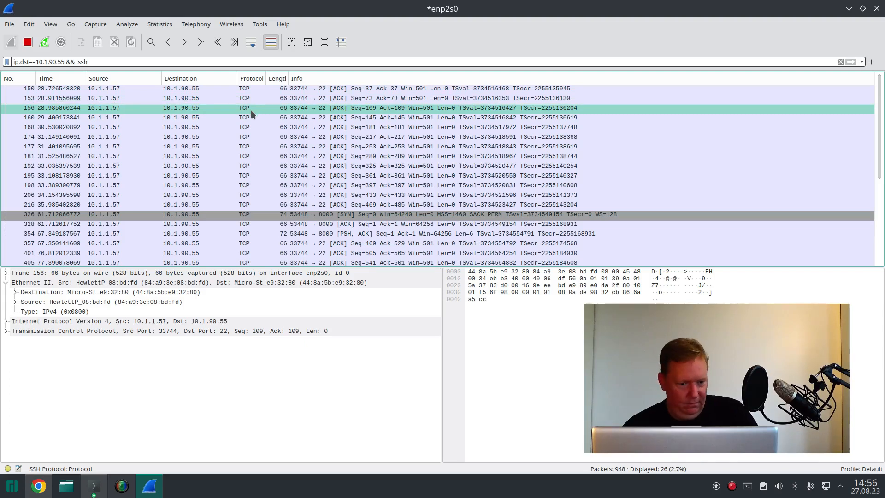
{"action": "left_click", "coordinate": [98, 312]}
{"action": "left_click", "coordinate": [7, 283]}
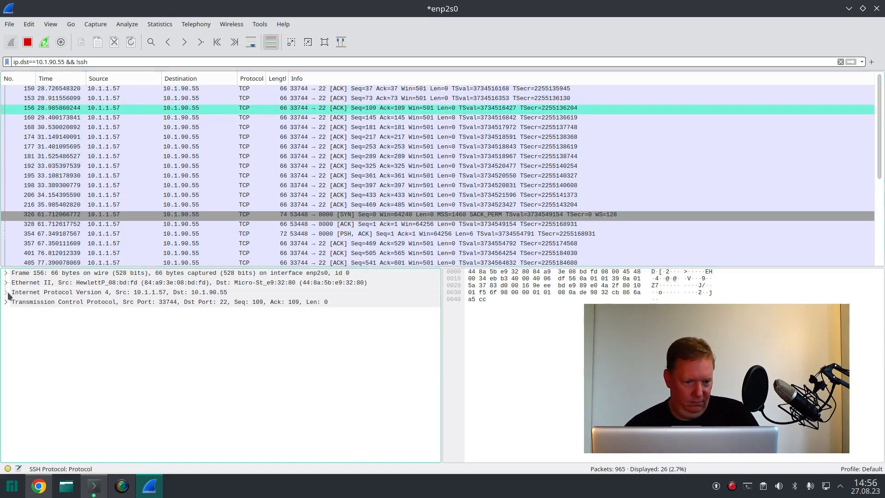
{"action": "left_click", "coordinate": [6, 303]}
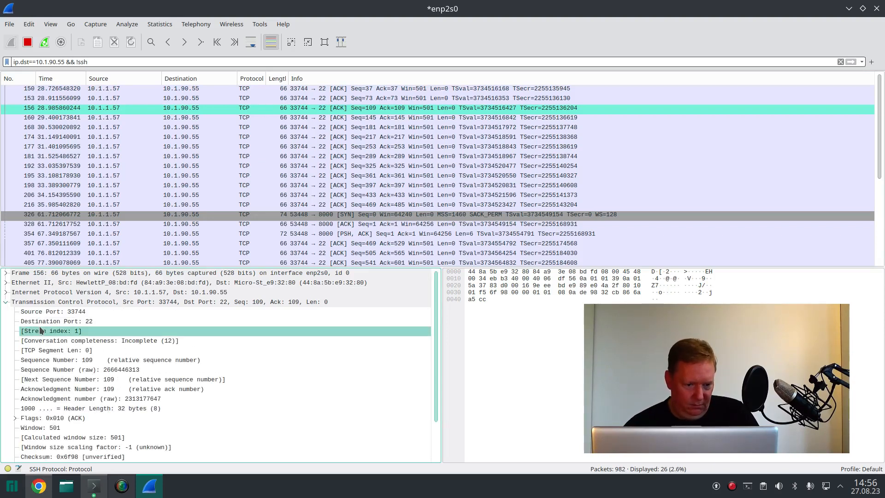
{"action": "left_click", "coordinate": [7, 302]}
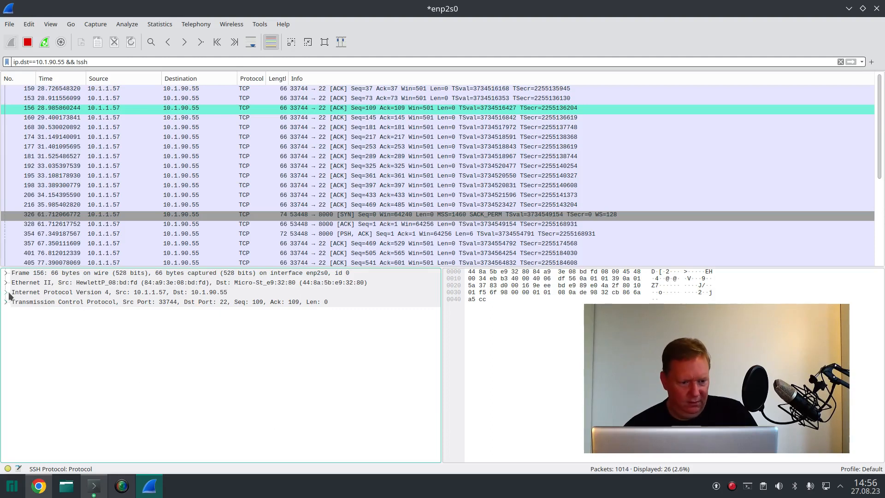
{"action": "left_click", "coordinate": [7, 293]}
{"action": "right_click", "coordinate": [7, 293]}
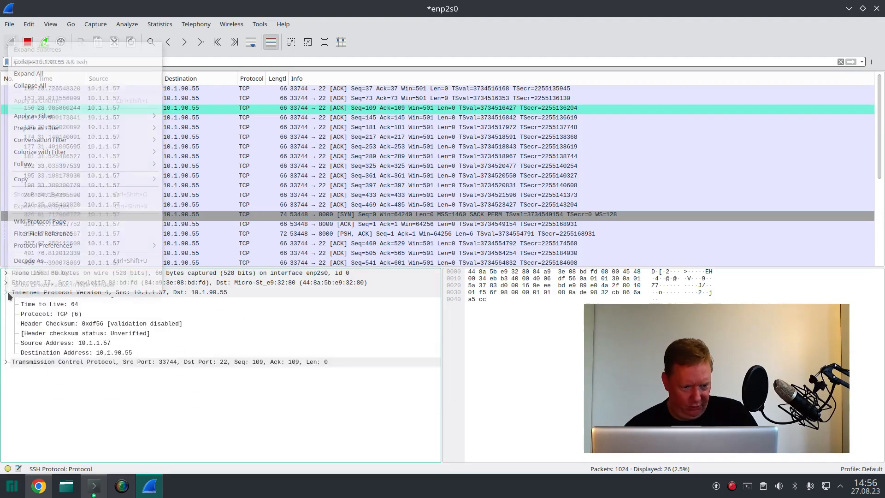
{"action": "left_click", "coordinate": [44, 343]}
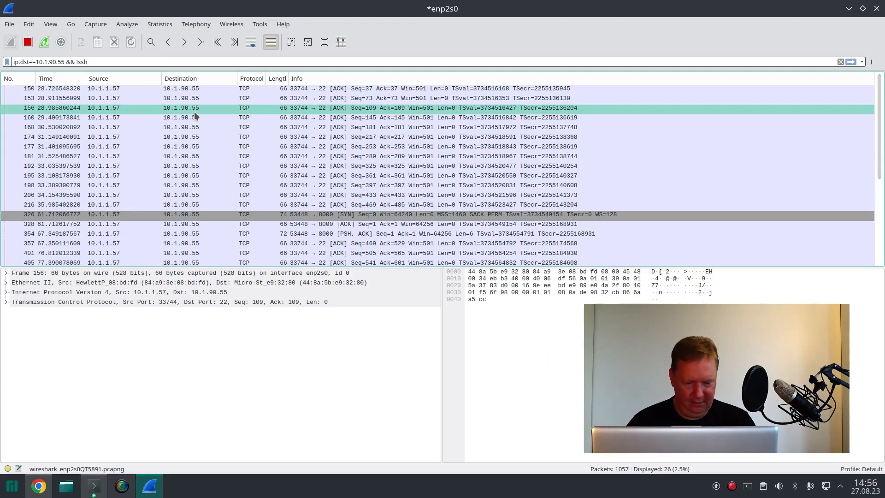
Step: Add && tcp.dstport==8000 to the display filter and apply it to isolate the netcat traffic
{"action": "type", "text": "&&"}
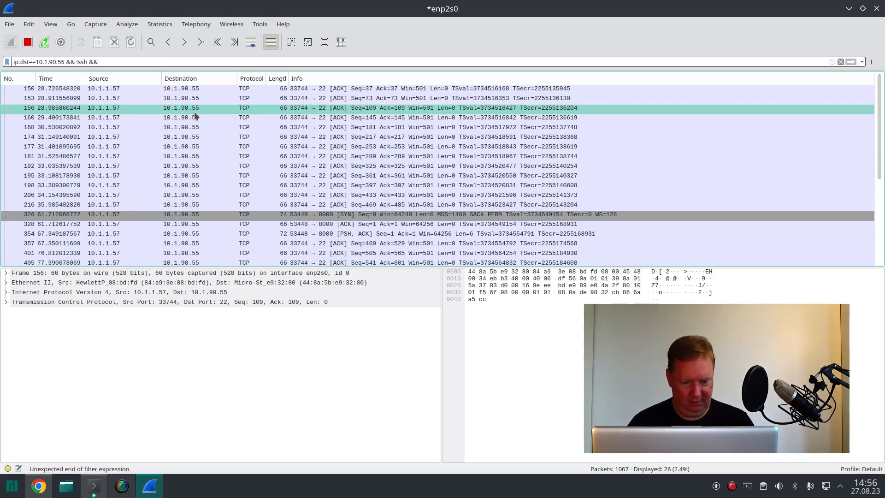
{"action": "type", "text": " t"}
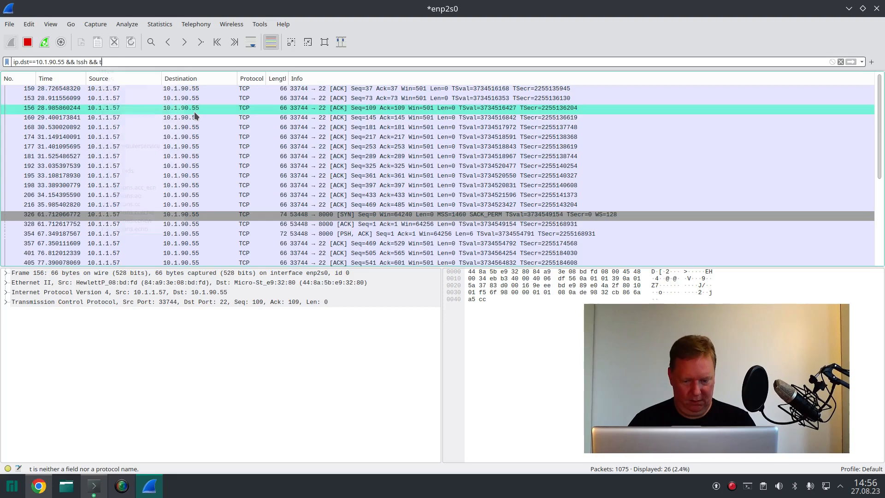
{"action": "type", "text": "cp.d"}
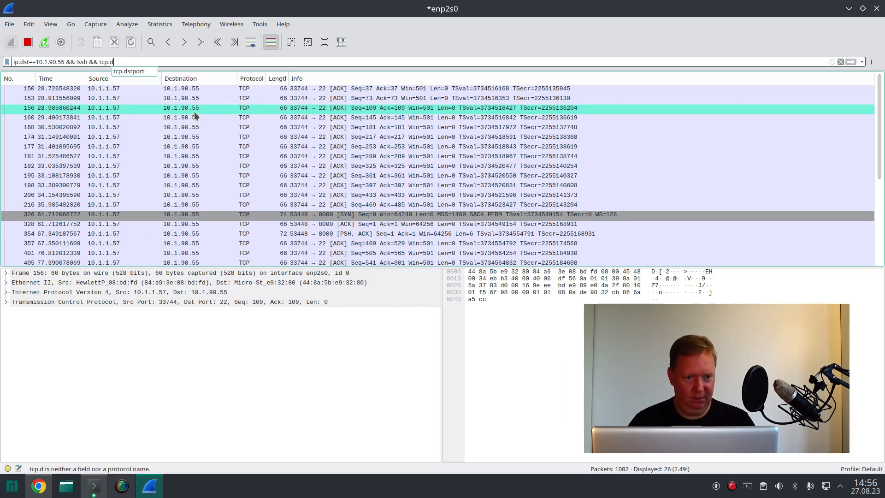
{"action": "key", "text": "Down"}
{"action": "key", "text": "Return"}
{"action": "type", "text": "=="}
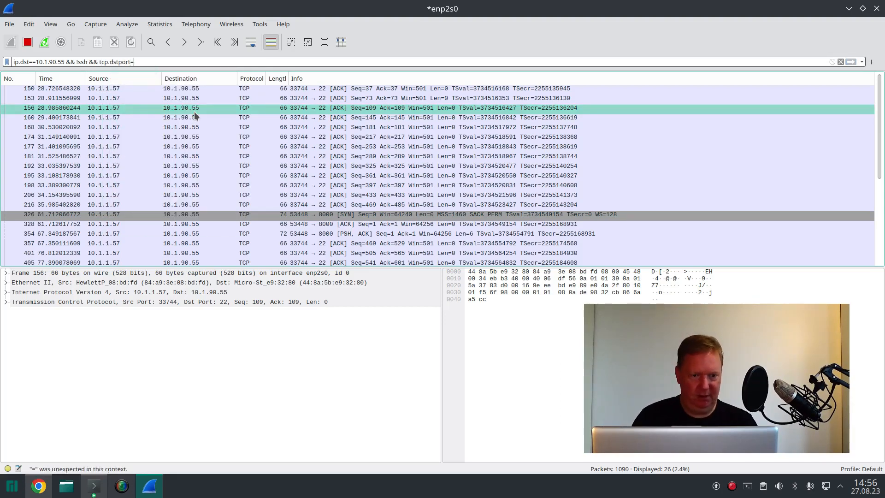
{"action": "type", "text": "8000"}
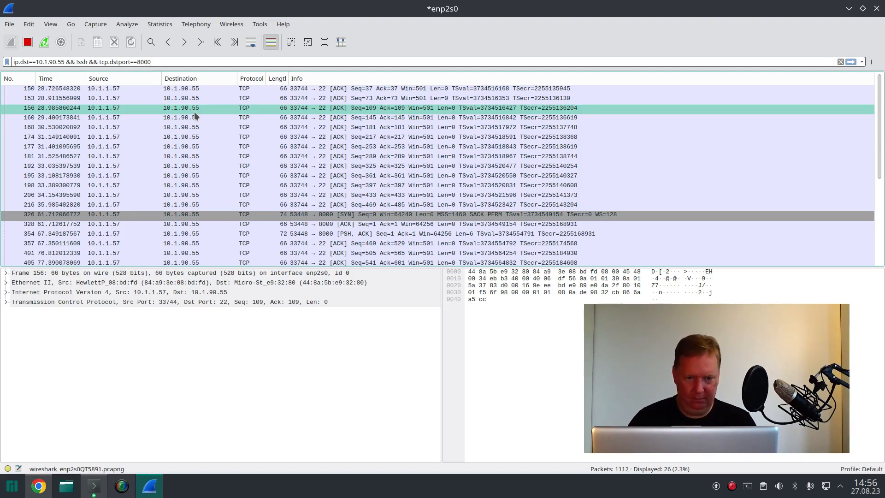
{"action": "key", "text": "Return"}
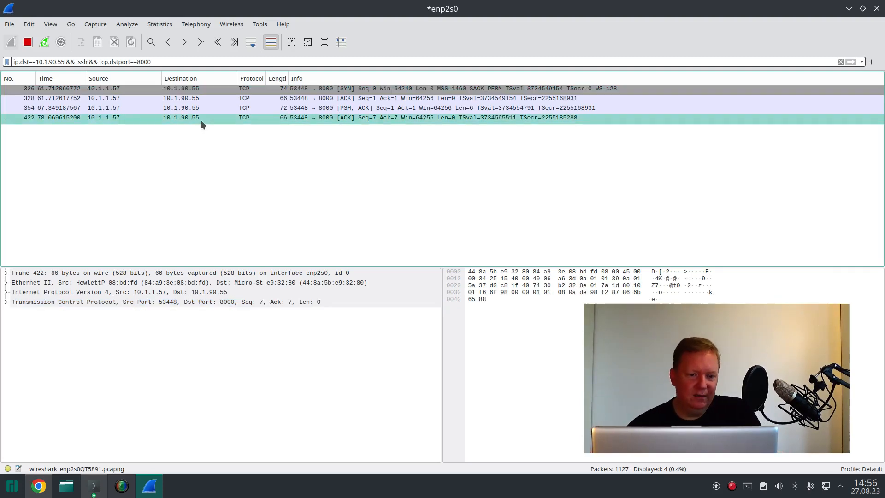
Step: Step through the SYN and ACK packets sent to port 8000 and inspect the PSH, ACK packet's data
{"action": "left_click", "coordinate": [203, 99]}
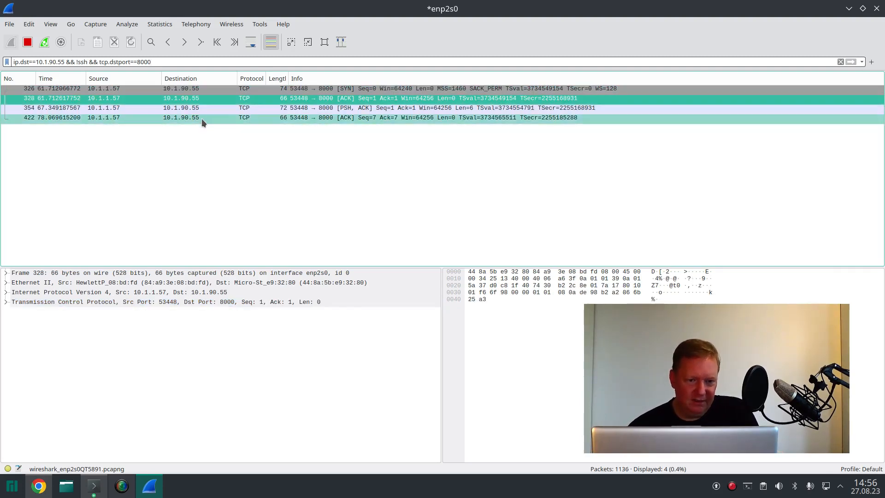
{"action": "left_click", "coordinate": [212, 91]}
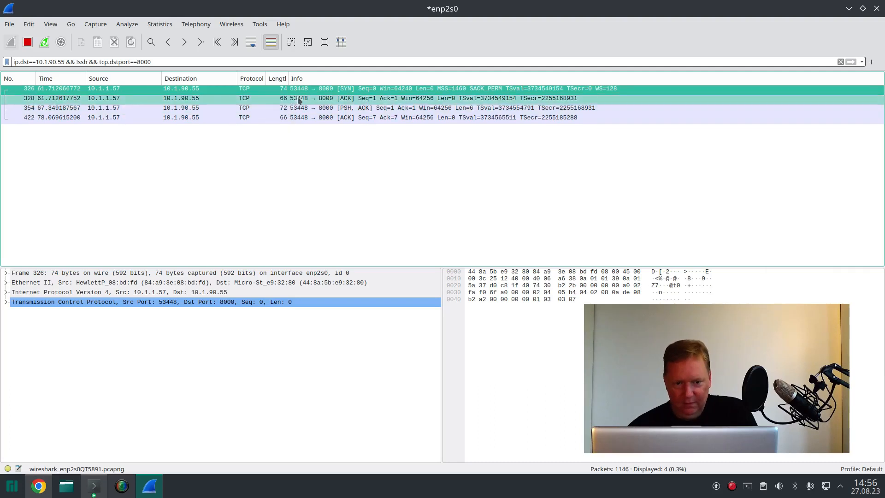
{"action": "left_click", "coordinate": [327, 99]}
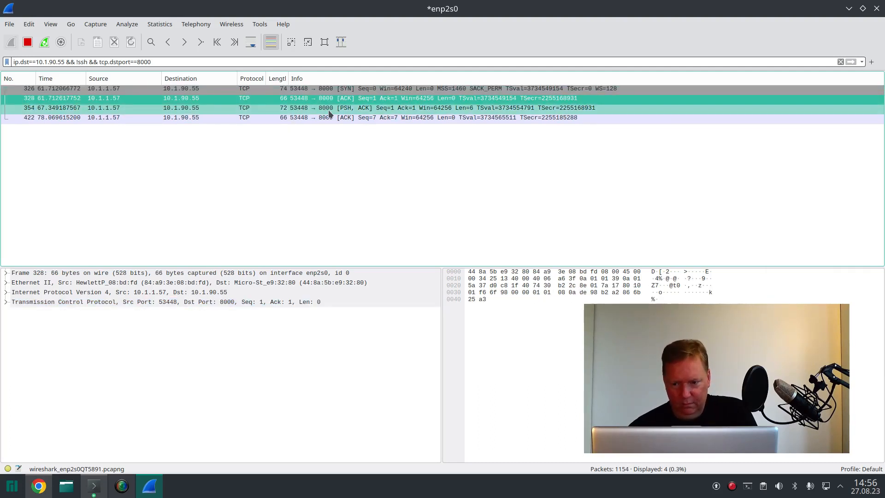
{"action": "left_click", "coordinate": [328, 109]}
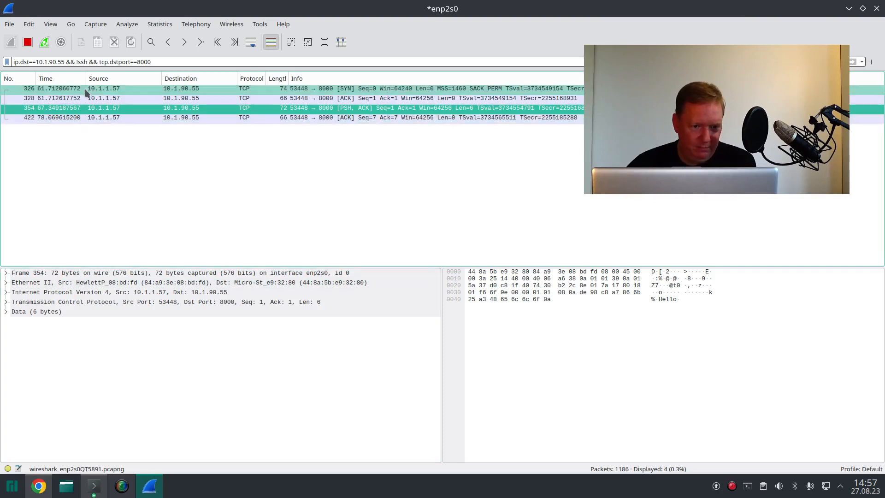
Step: Examine packet 354's IPv4 and TCP header fields, then expand its data payload and highlight the matching bytes
{"action": "left_click", "coordinate": [37, 282]}
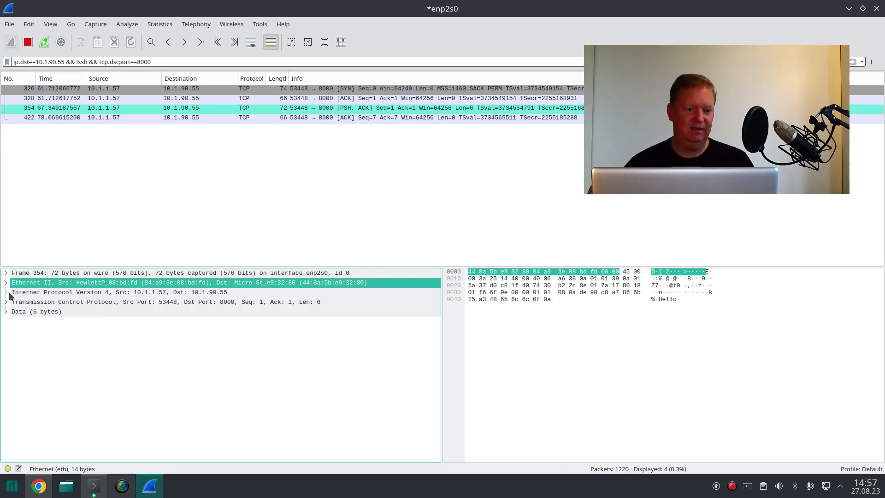
{"action": "left_click", "coordinate": [18, 292]}
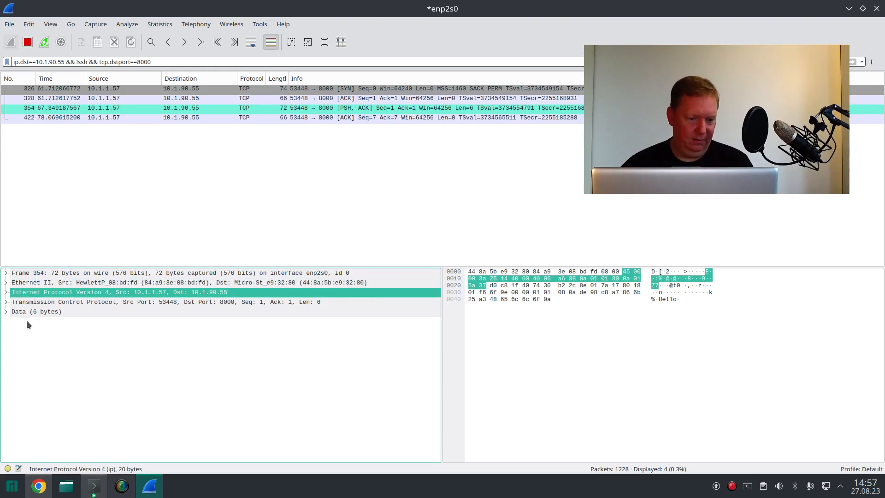
{"action": "left_click", "coordinate": [6, 292]}
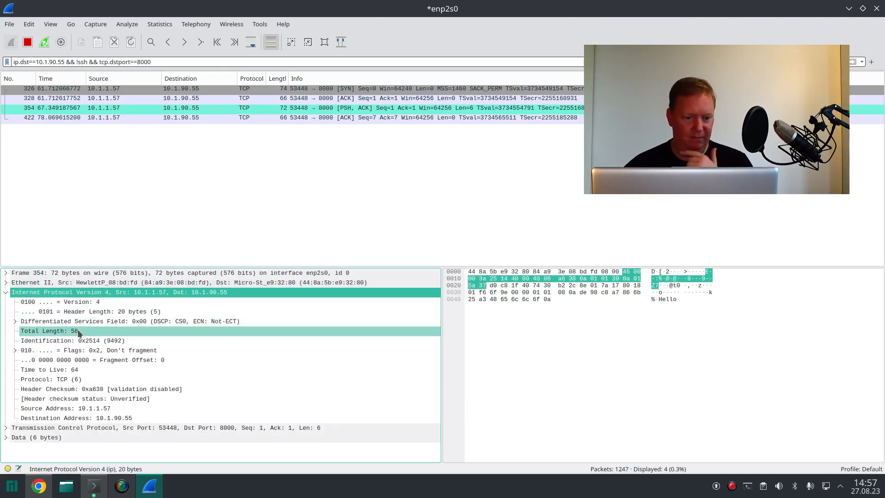
{"action": "left_click", "coordinate": [6, 292]}
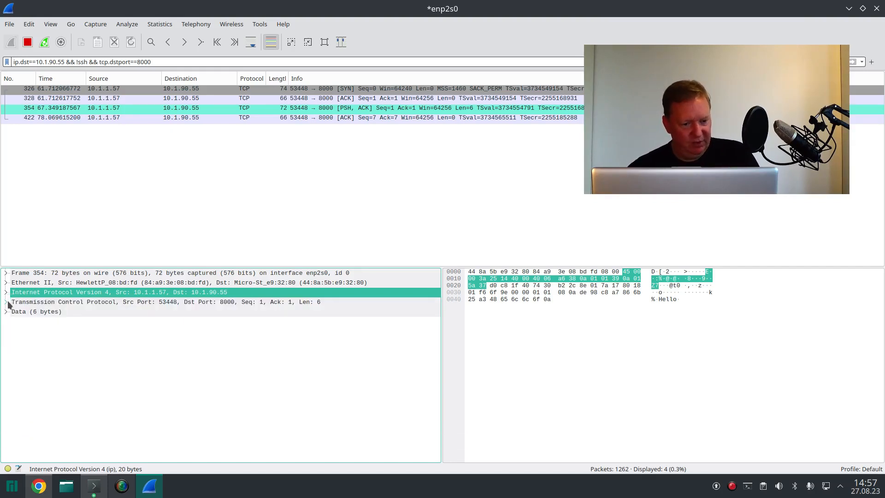
{"action": "left_click", "coordinate": [6, 302]}
{"action": "left_click", "coordinate": [28, 302]}
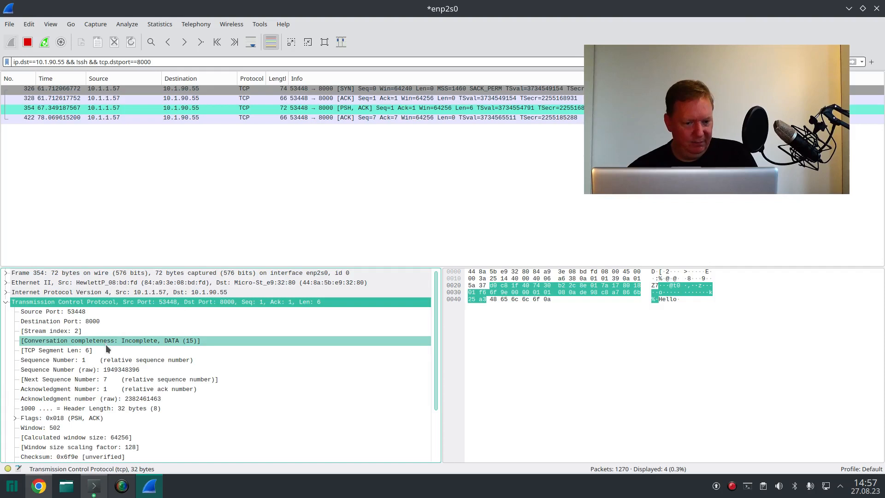
{"action": "scroll", "coordinate": [106, 344], "scroll_direction": "down", "scroll_amount": 1}
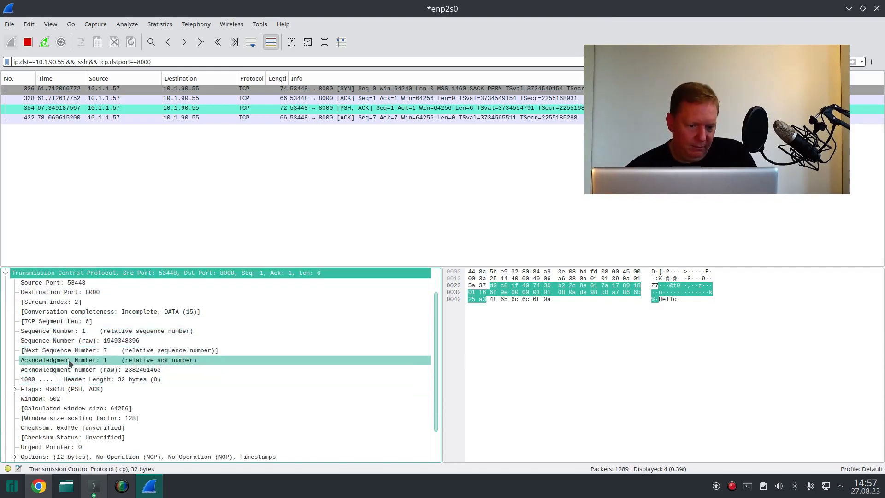
{"action": "left_click", "coordinate": [5, 274]}
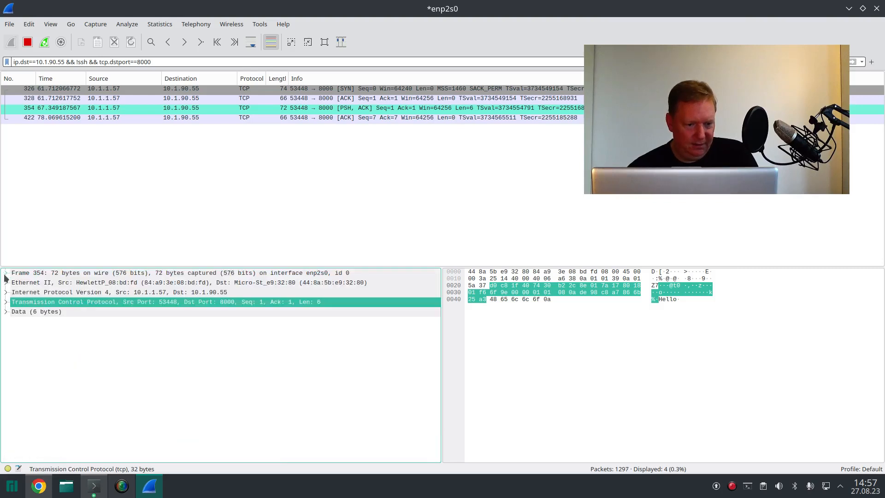
{"action": "left_click", "coordinate": [6, 313]}
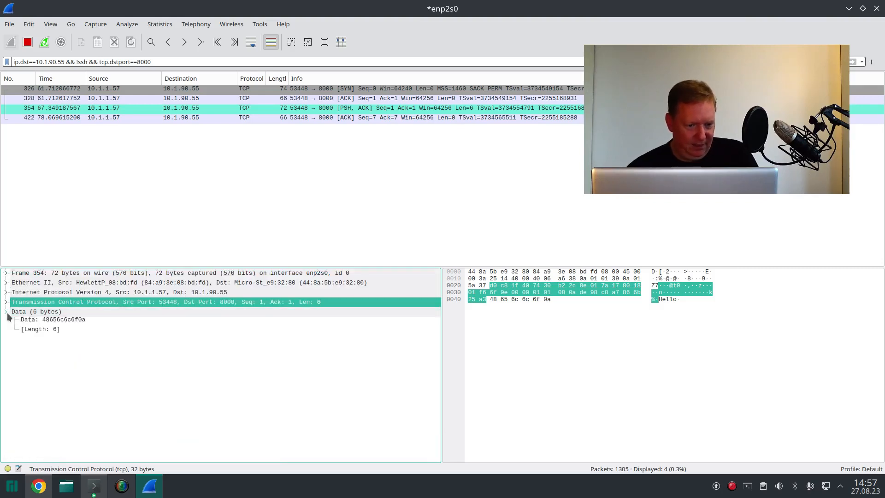
{"action": "left_click", "coordinate": [18, 314]}
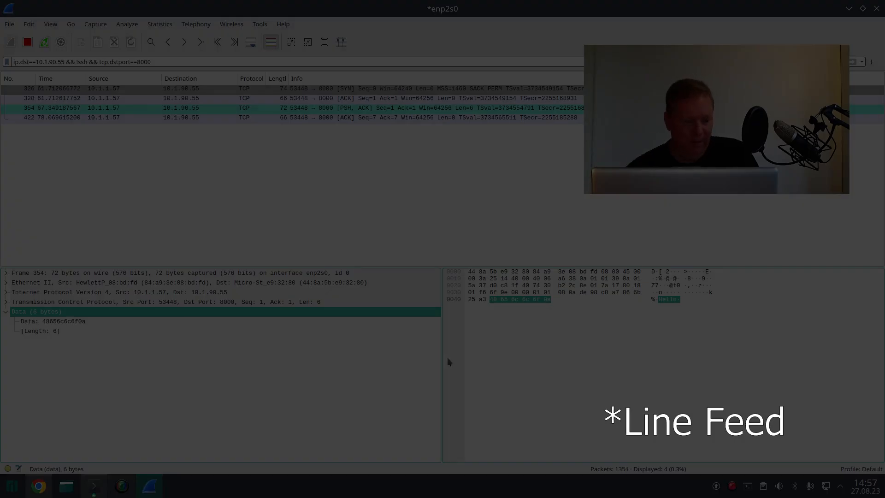
Step: Switch to the Konsole windows and send "Password>" from the netcat listener on ldapserver
{"action": "left_click", "coordinate": [97, 490]}
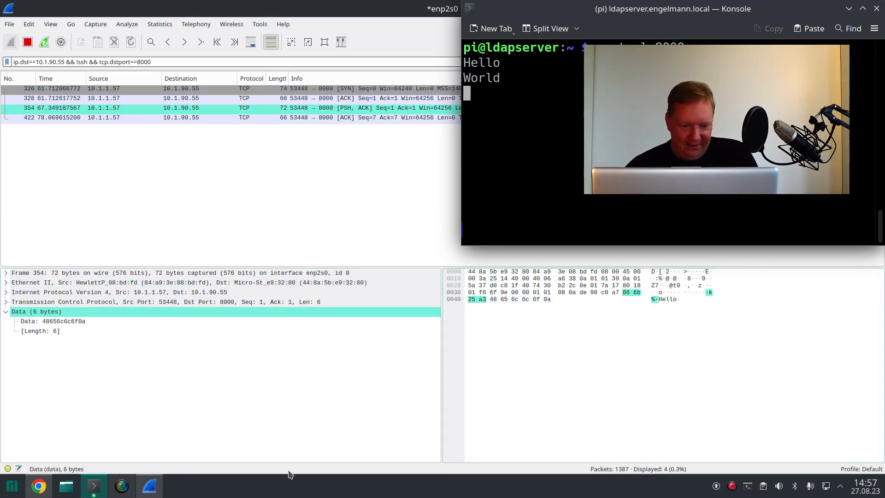
{"action": "left_click", "coordinate": [94, 486]}
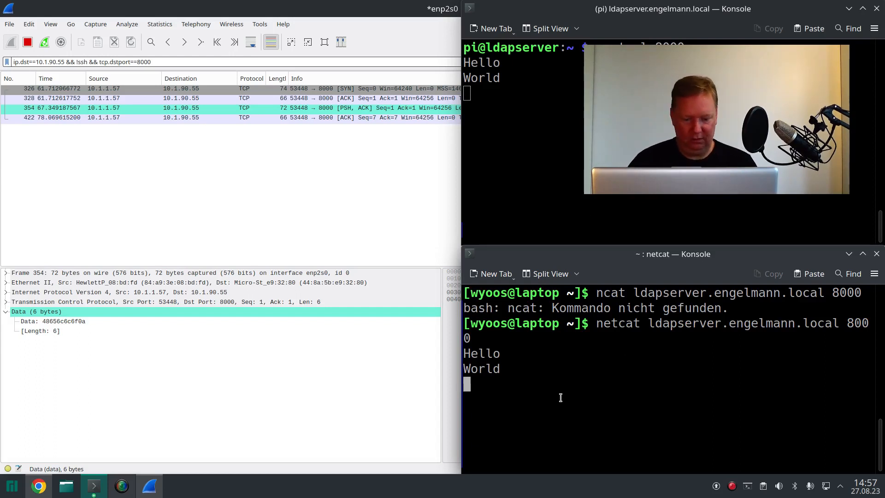
{"action": "left_click", "coordinate": [539, 212]}
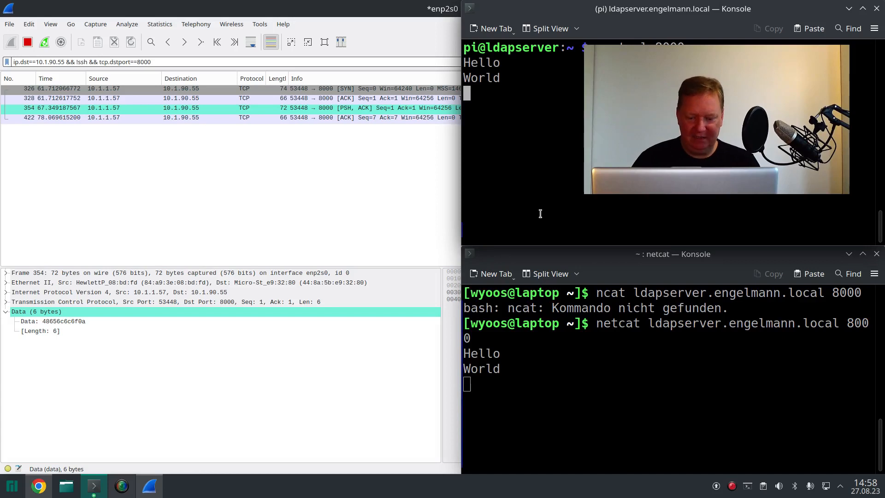
{"action": "type", "text": "P"}
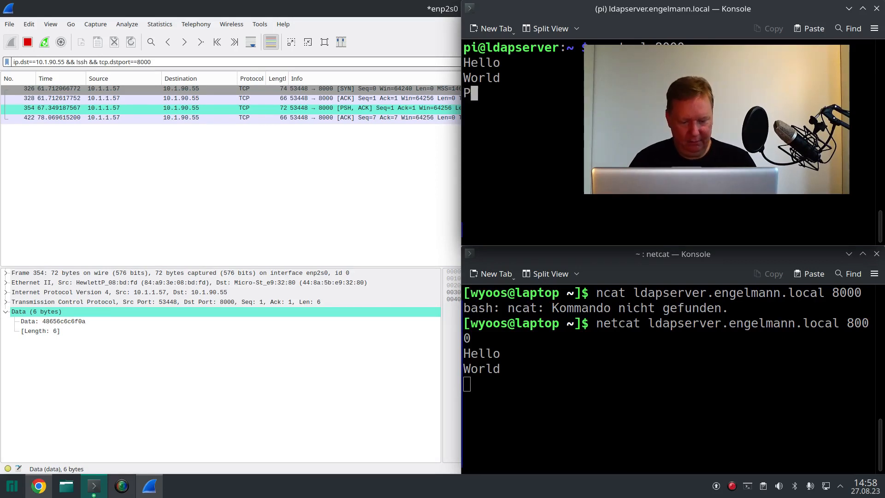
{"action": "type", "text": "assword?"}
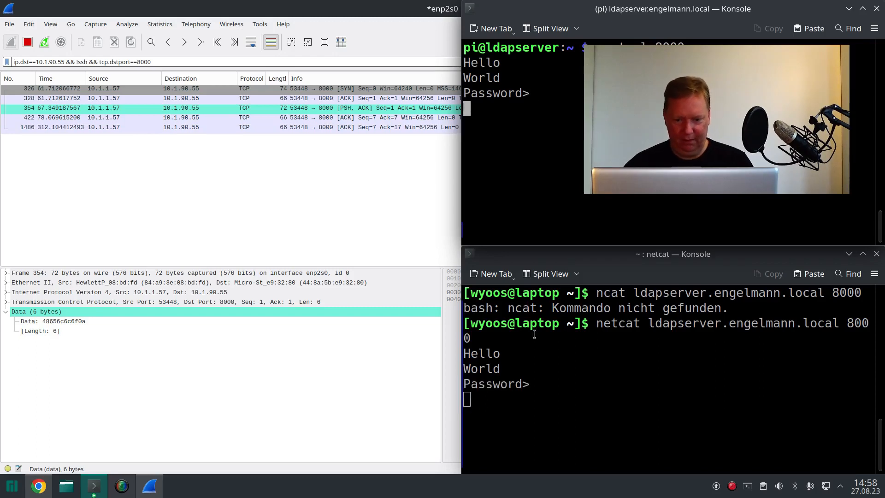
Step: Reply with the demo password from the laptop's netcat client
{"action": "left_click", "coordinate": [524, 399]}
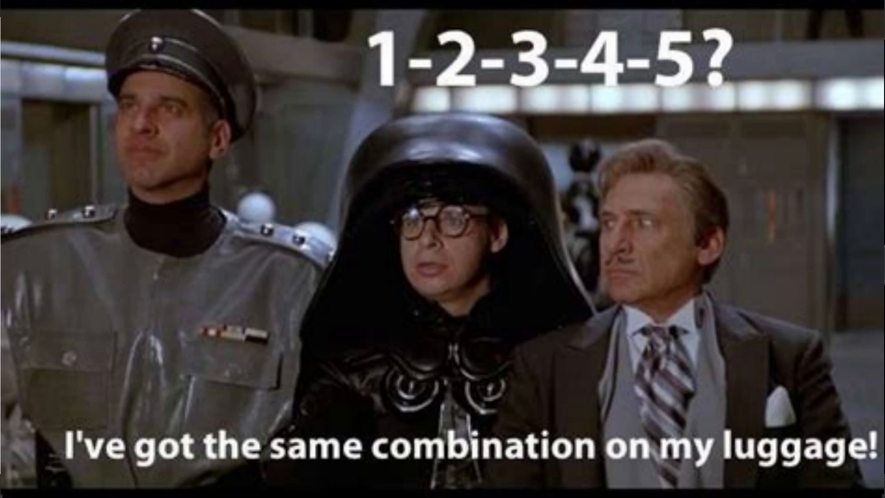
{"action": "type", "text": "12345"}
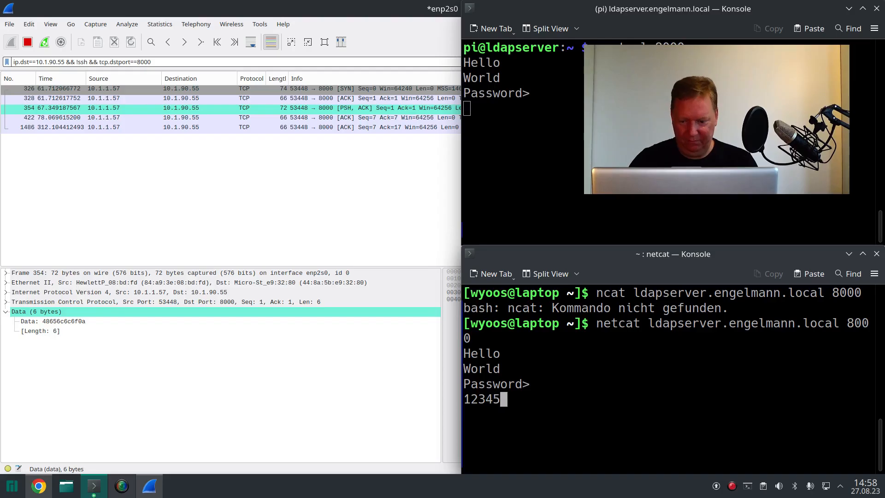
{"action": "key", "text": "Return"}
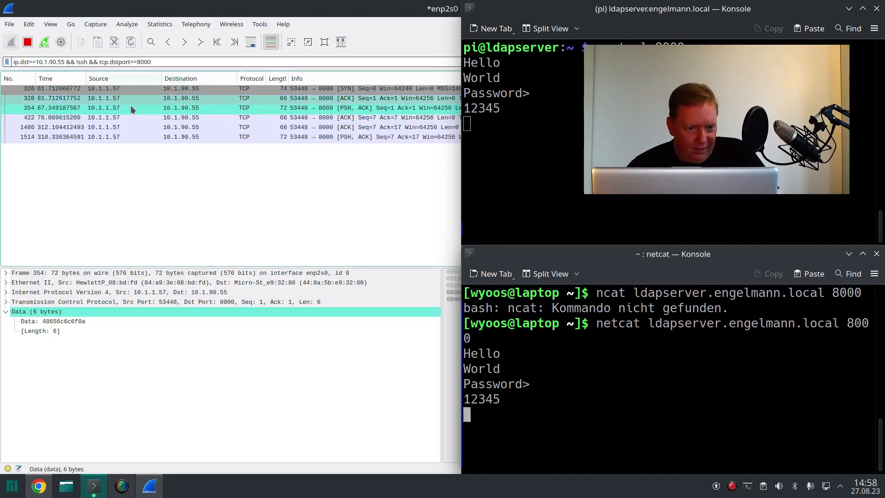
Step: Return to Wireshark and inspect packet 1486's TCP header and the payload of PSH, ACK packet 1514
{"action": "left_click", "coordinate": [118, 127]}
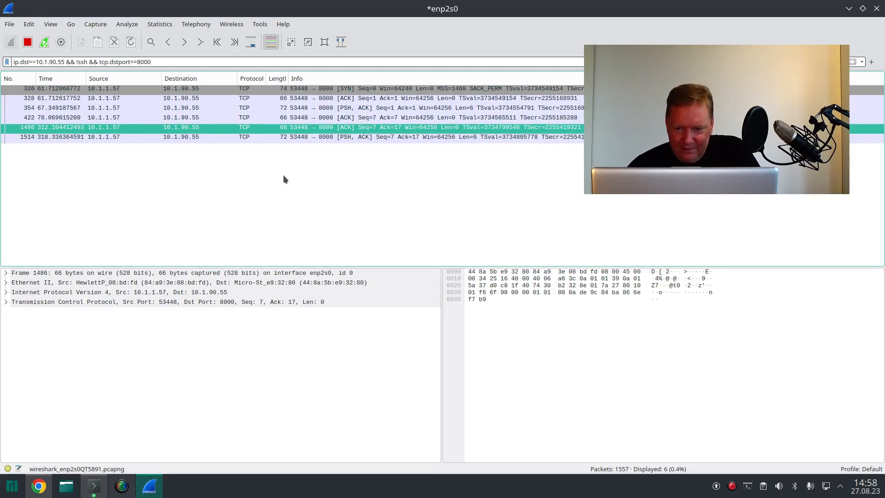
{"action": "left_click", "coordinate": [6, 302]}
{"action": "left_click", "coordinate": [86, 137]}
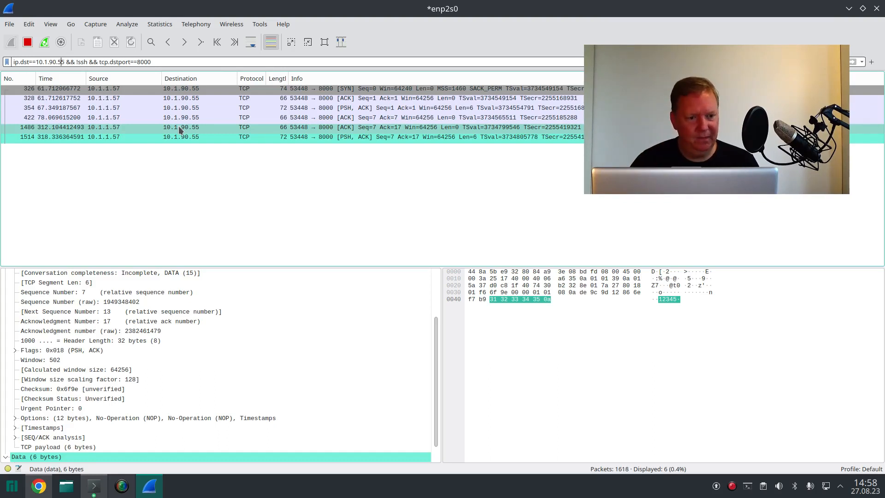
Step: Replace ip.dst with ip.addr in the display filter to match 10.1.90.55 as source or destination
{"action": "key", "text": "Left"}
{"action": "key", "text": "Left"}
{"action": "key", "text": "Left"}
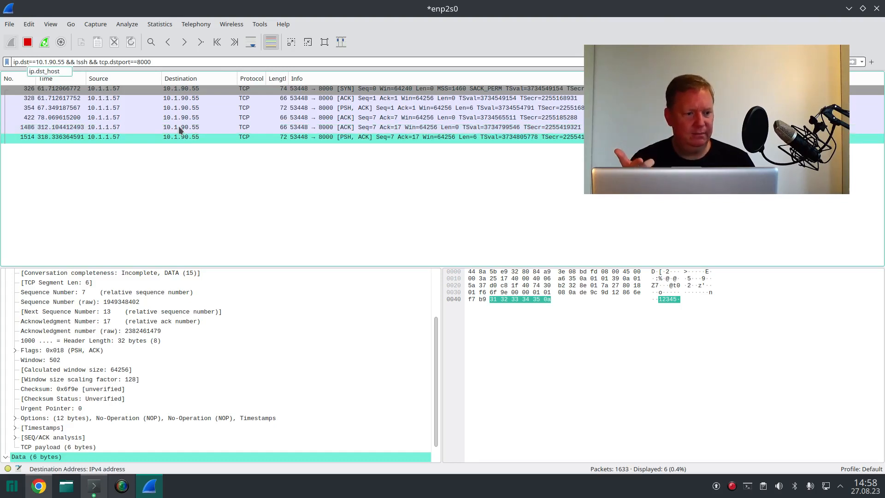
{"action": "key", "text": "BackSpace"}
{"action": "key", "text": "BackSpace"}
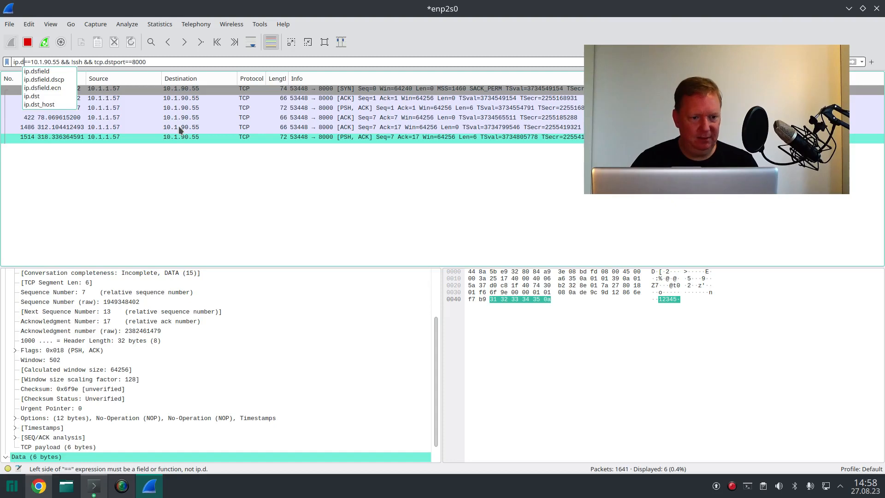
{"action": "key", "text": "BackSpace"}
{"action": "key", "text": "Down"}
{"action": "key", "text": "Return"}
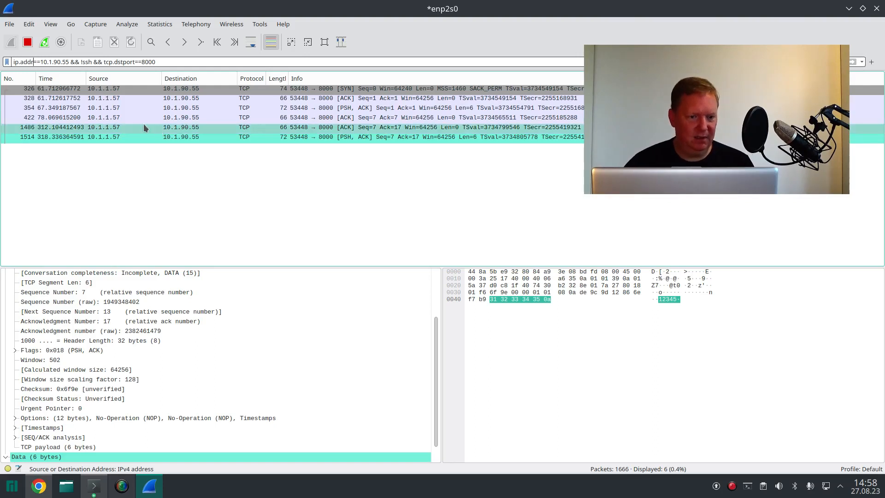
Step: Change tcp.dstport to tcp.port in the display filter and apply it to include port 8000 traffic in both directions
{"action": "left_click", "coordinate": [120, 62]}
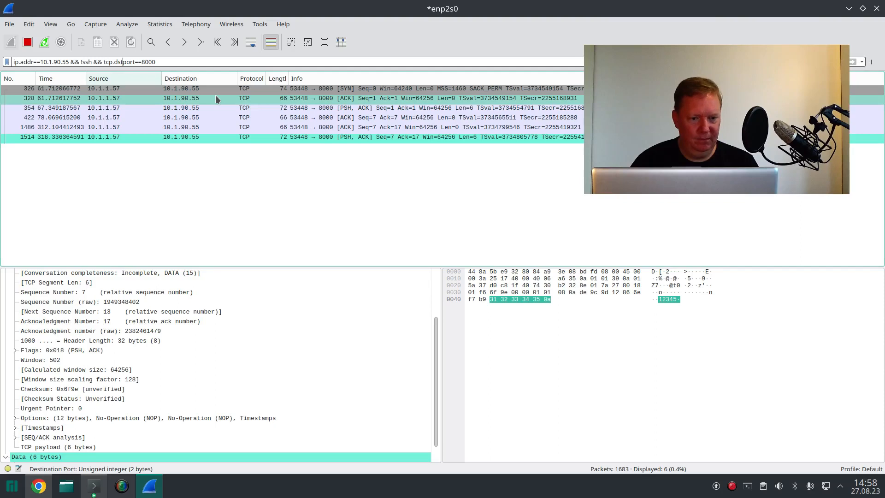
{"action": "key", "text": "BackSpace"}
{"action": "key", "text": "BackSpace"}
{"action": "key", "text": "Delete"}
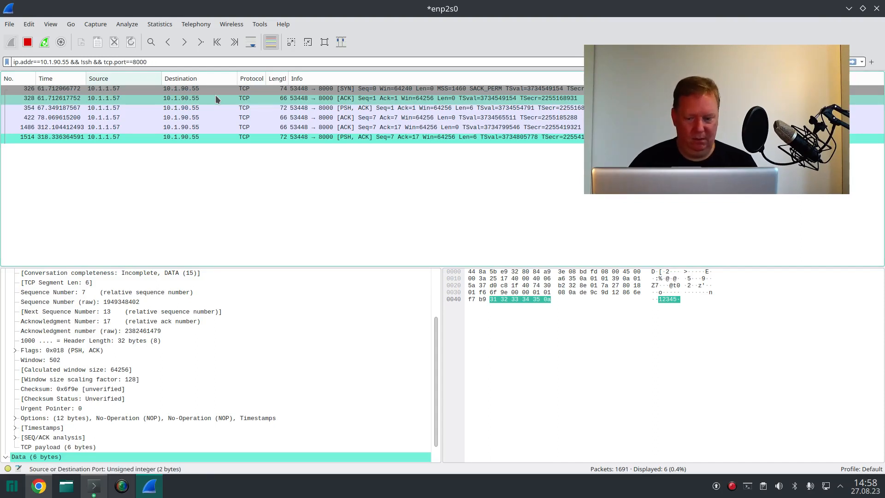
{"action": "key", "text": "Return"}
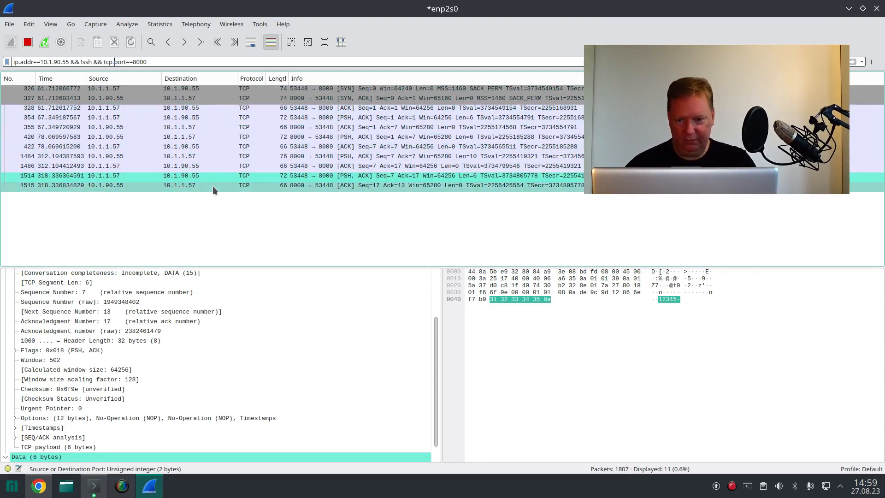
Step: Compare the payloads and acknowledgements of packets 1484, 1486 and 1514 in the two-way netcat exchange
{"action": "left_click", "coordinate": [196, 187]}
{"action": "left_click", "coordinate": [198, 178]}
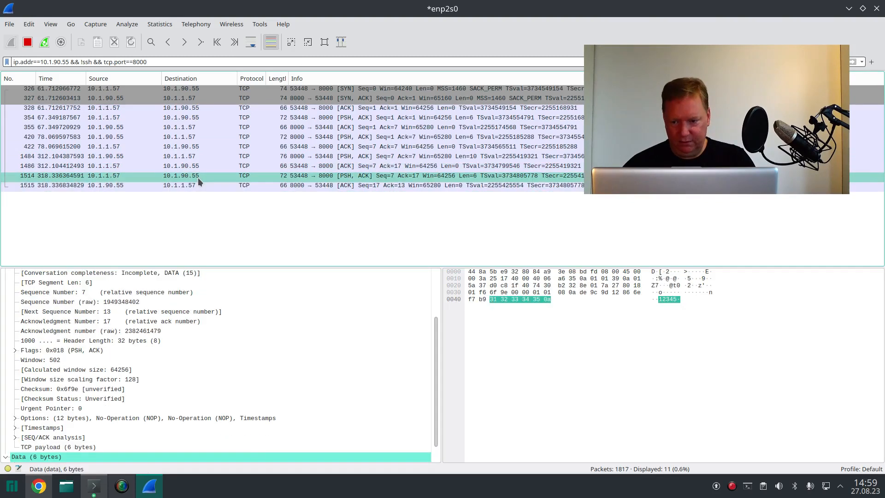
{"action": "left_click", "coordinate": [201, 166]}
{"action": "left_click", "coordinate": [203, 159]}
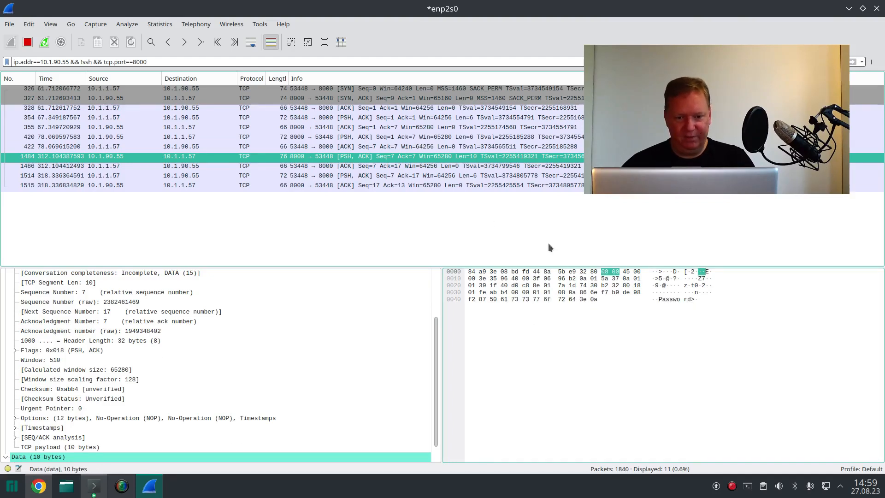
{"action": "left_click", "coordinate": [361, 175]}
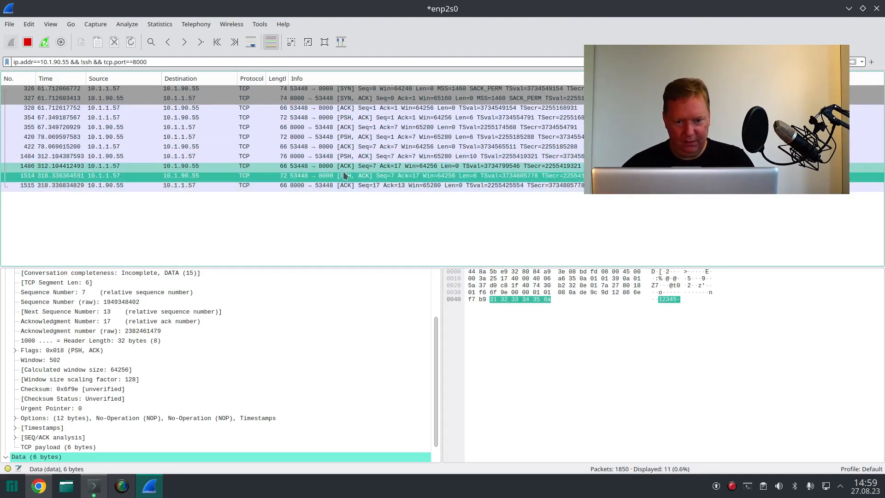
{"action": "left_click", "coordinate": [342, 169]}
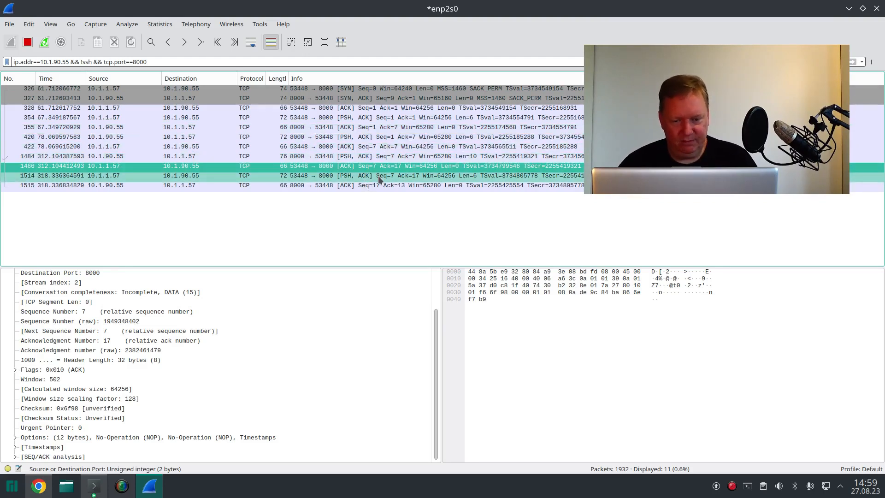
{"action": "left_click", "coordinate": [347, 174]}
{"action": "left_click", "coordinate": [328, 158]}
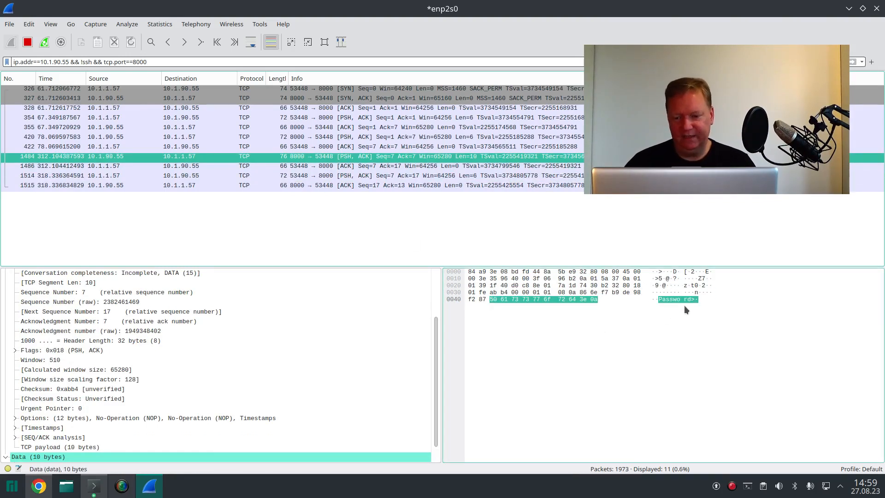
{"action": "left_click", "coordinate": [417, 176]}
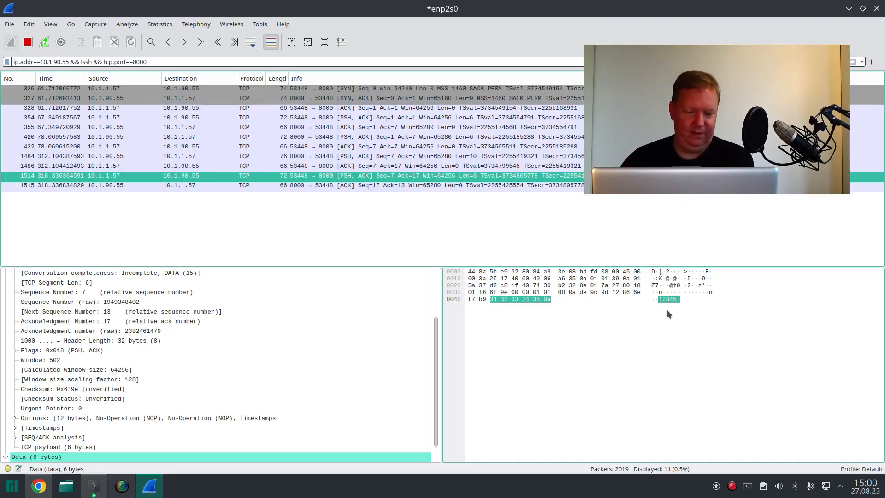
Step: Bring both Konsole netcat windows, the laptop client and the ldapserver listener, to the front
{"action": "left_click", "coordinate": [93, 485]}
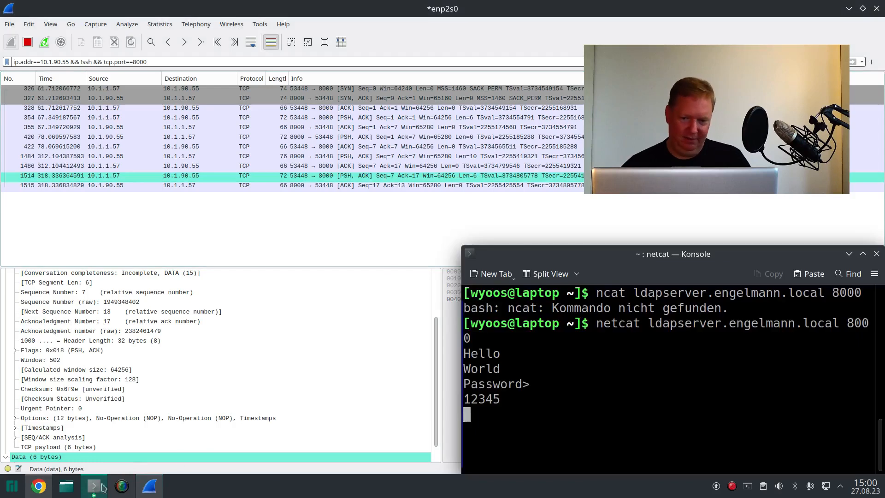
{"action": "left_click", "coordinate": [94, 485]}
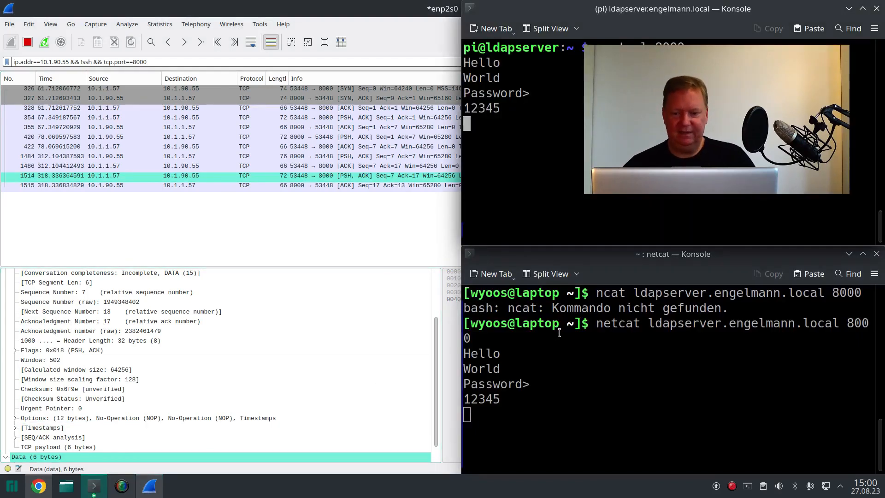
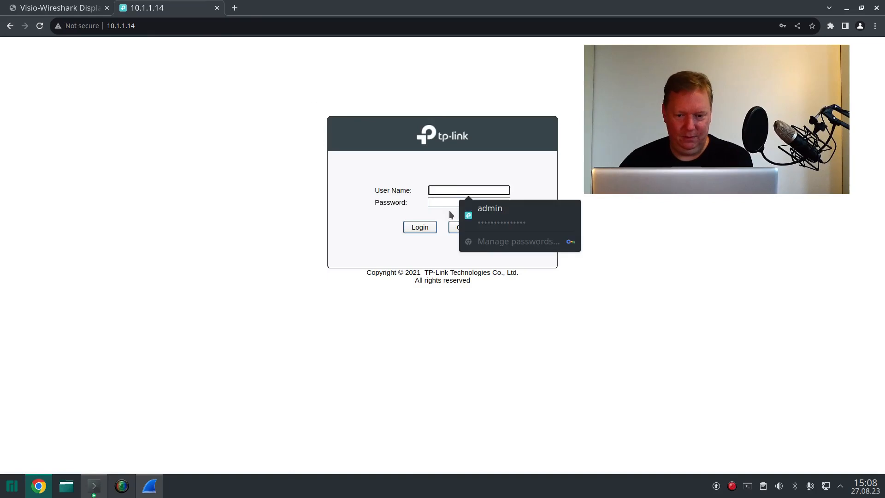
Step: Log in to the TP-Link switch at 10.1.1.14 and open its port mirroring settings
{"action": "left_click", "coordinate": [418, 234]}
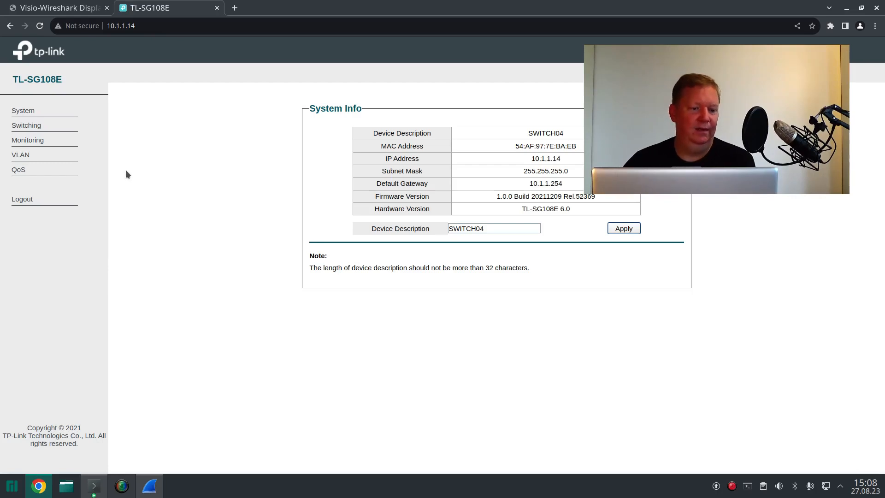
{"action": "left_click", "coordinate": [60, 143]}
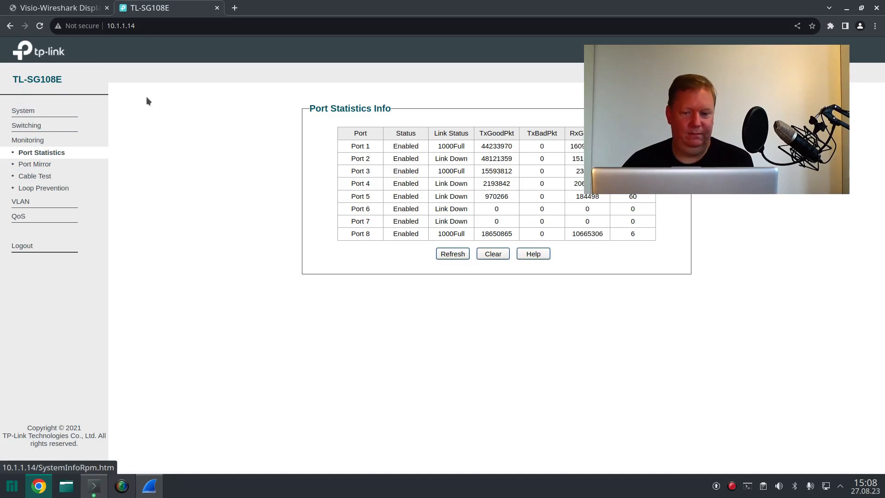
{"action": "left_click", "coordinate": [59, 165]}
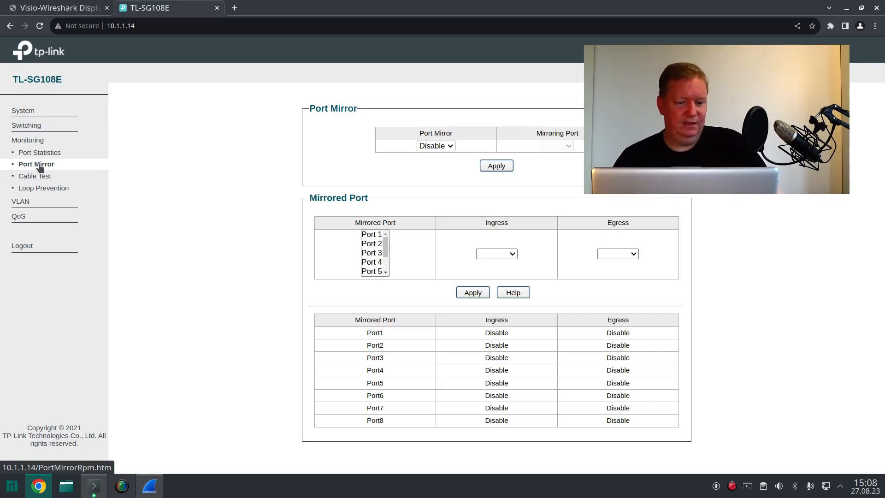
Step: Enable port mirroring on the switch with Port 8 as the mirroring port and apply the setting
{"action": "left_click", "coordinate": [434, 146]}
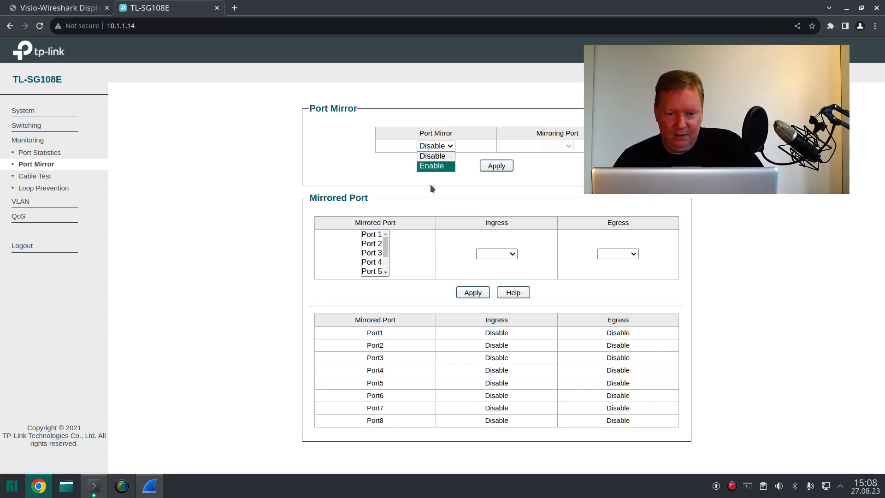
{"action": "left_click", "coordinate": [435, 166]}
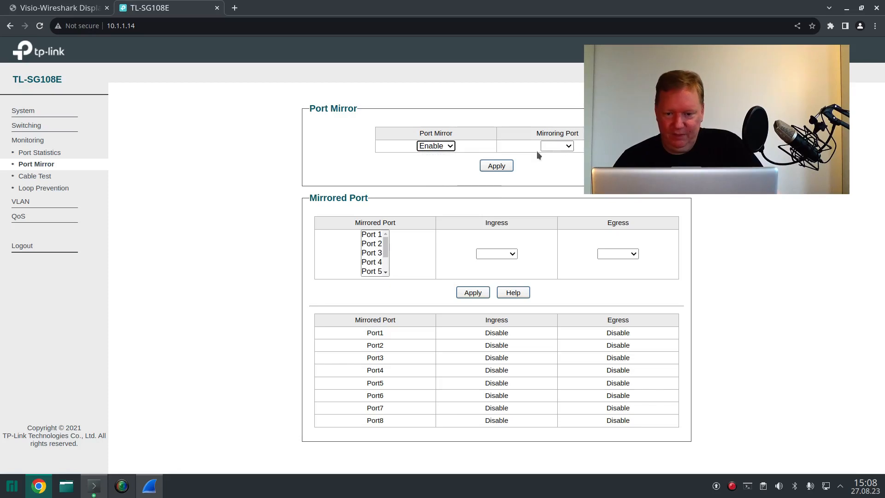
{"action": "left_click", "coordinate": [569, 146]}
{"action": "left_click", "coordinate": [554, 225]}
{"action": "left_click", "coordinate": [497, 166]}
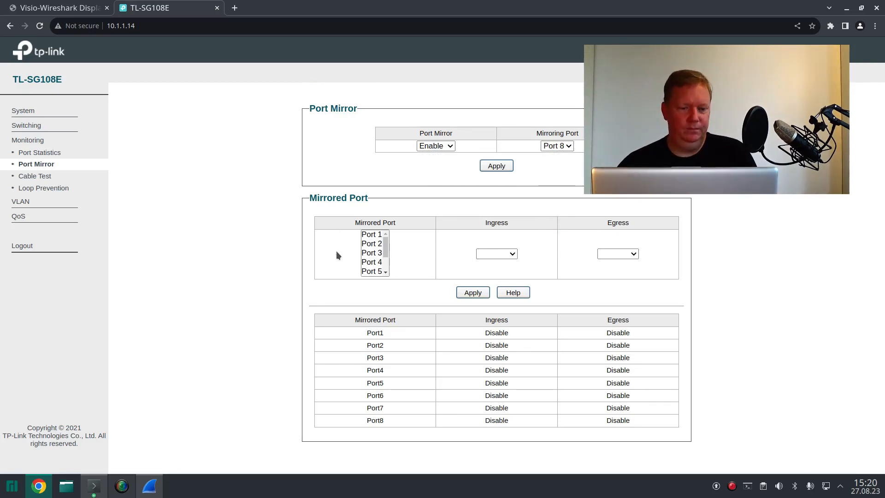
Step: Enable ingress and egress mirroring for Port 3 and apply the change
{"action": "left_click", "coordinate": [374, 253]}
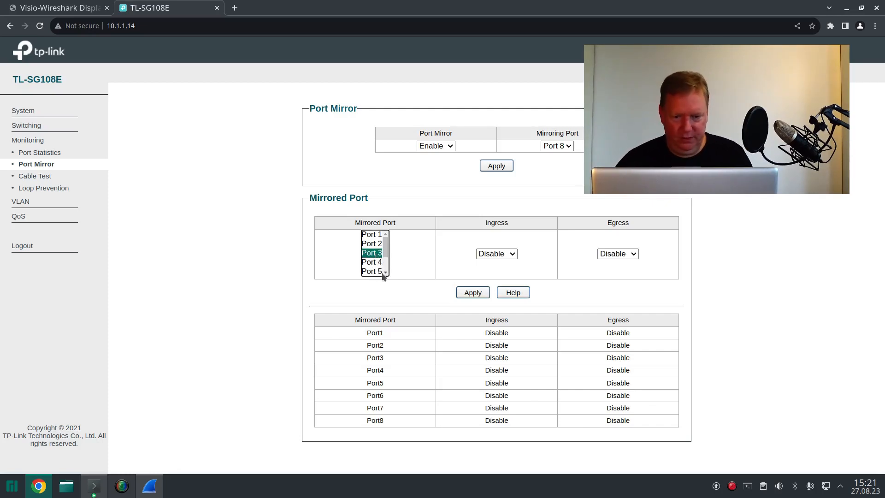
{"action": "left_click", "coordinate": [507, 256]}
{"action": "left_click", "coordinate": [495, 284]}
{"action": "left_click", "coordinate": [615, 255]}
{"action": "left_click", "coordinate": [614, 283]}
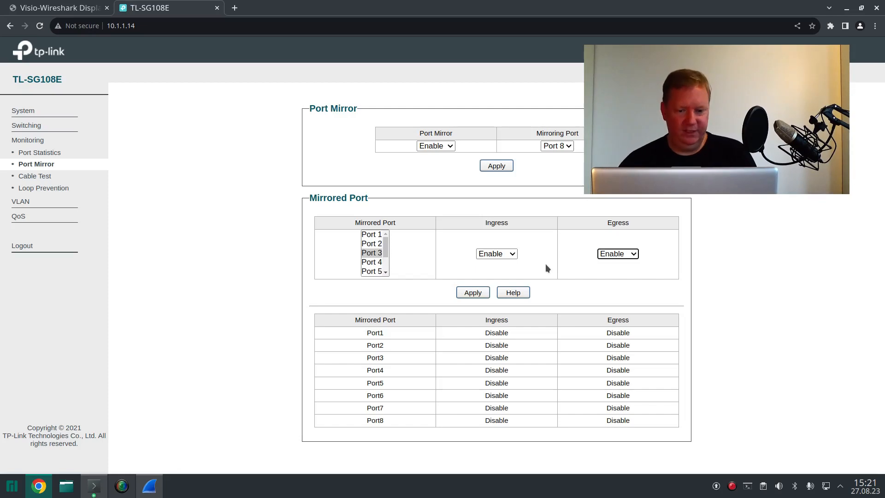
{"action": "left_click", "coordinate": [473, 295]}
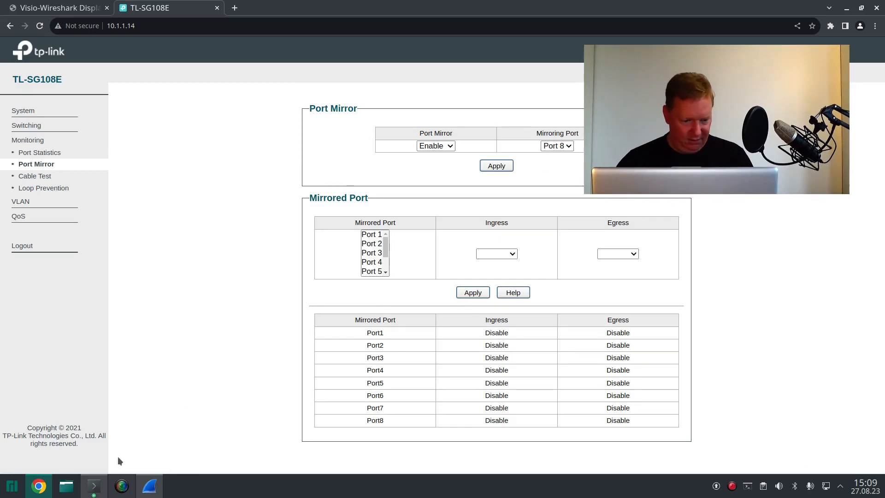
Step: Open a new Konsole window and place it in the desktop's lower-left corner
{"action": "right_click", "coordinate": [94, 485]}
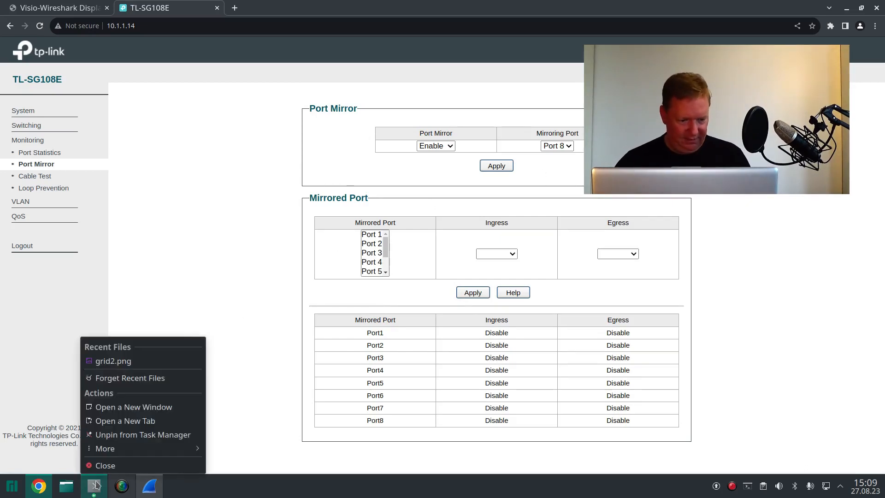
{"action": "left_click", "coordinate": [137, 407]}
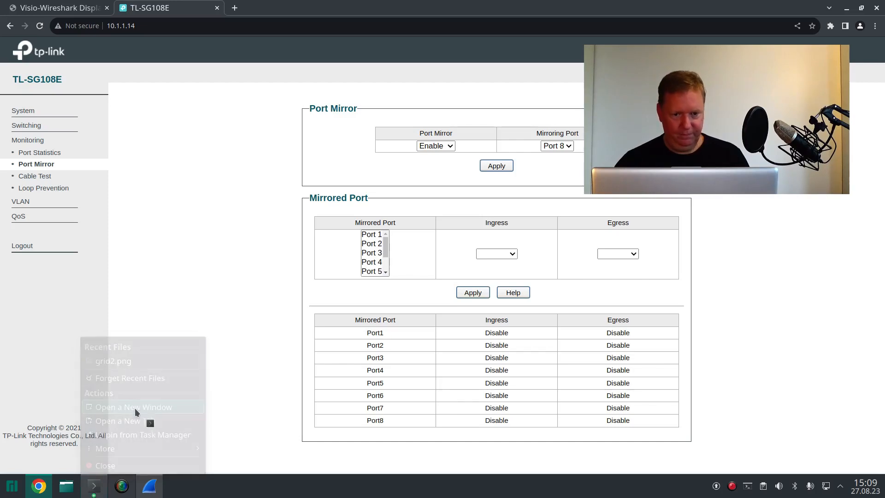
{"action": "left_click_drag", "start_coordinate": [369, 128], "coordinate": [139, 243]}
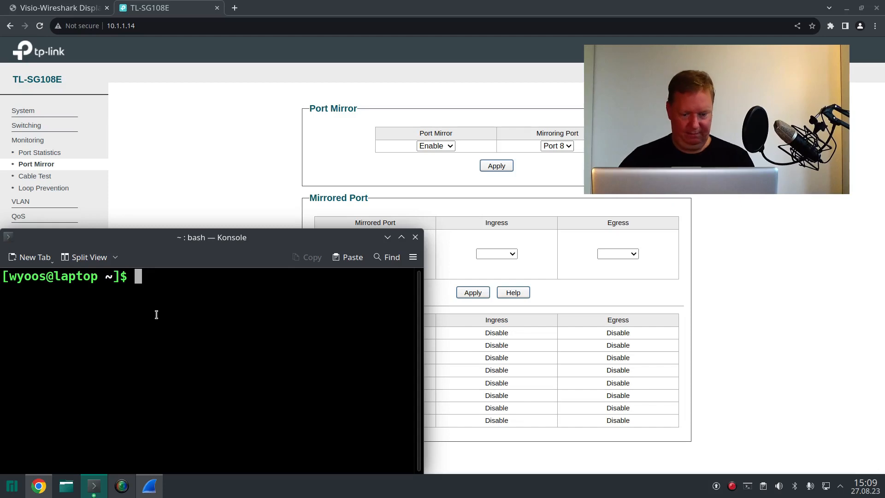
Step: Connect over SSH as pi to the rpiMultimedia host's full local domain name, accept its host key and clear the terminal
{"action": "type", "text": "ssh pi"}
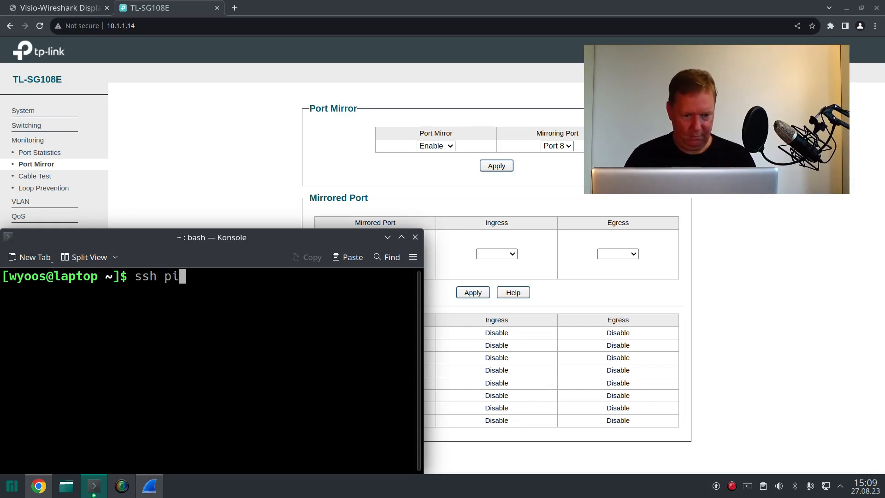
{"action": "type", "text": "@rpiM"}
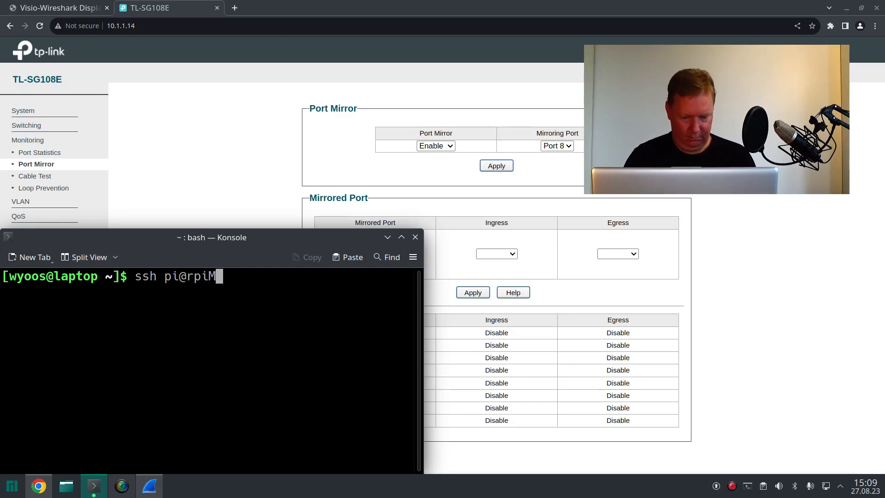
{"action": "type", "text": "ultimedia"}
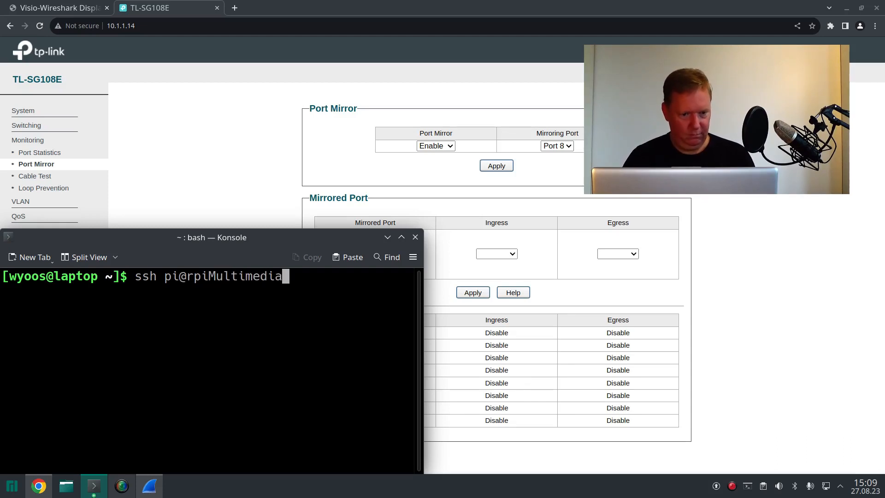
{"action": "type", "text": ".engelmann."}
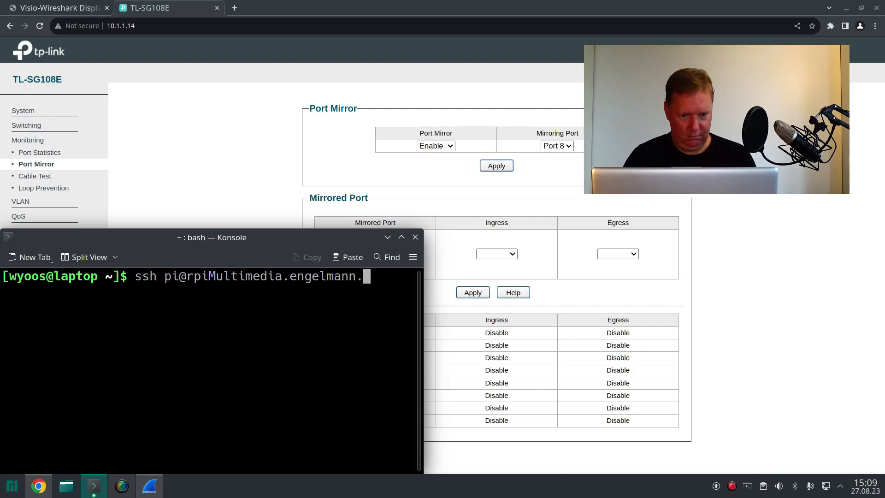
{"action": "type", "text": "local"}
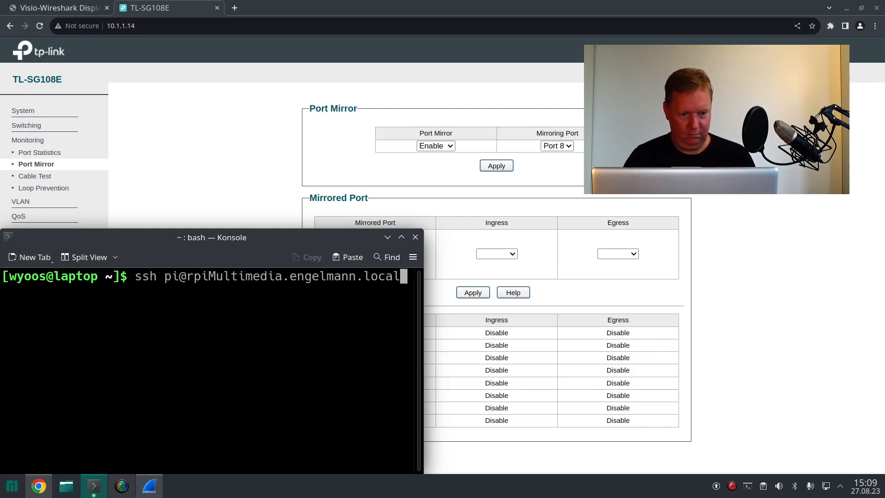
{"action": "key", "text": "Return"}
{"action": "type", "text": "yes"}
{"action": "key", "text": "Return"}
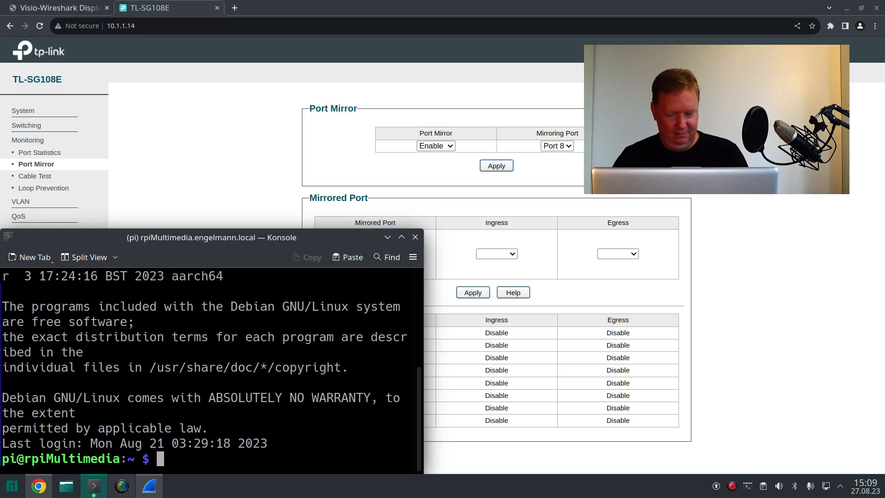
{"action": "key", "text": "ctrl+l"}
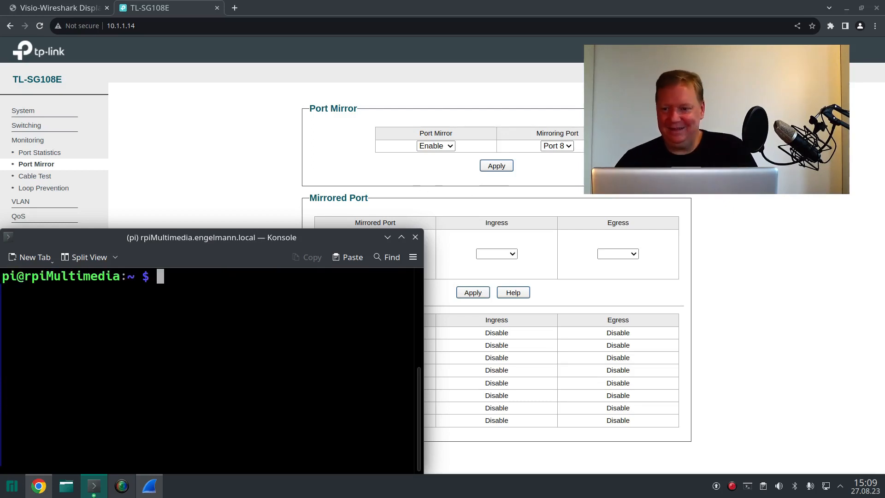
Step: Minimize the browser and Wireshark windows to uncover the ldapserver and laptop netcat terminals
{"action": "left_click", "coordinate": [829, 8]}
{"action": "left_click", "coordinate": [847, 8]}
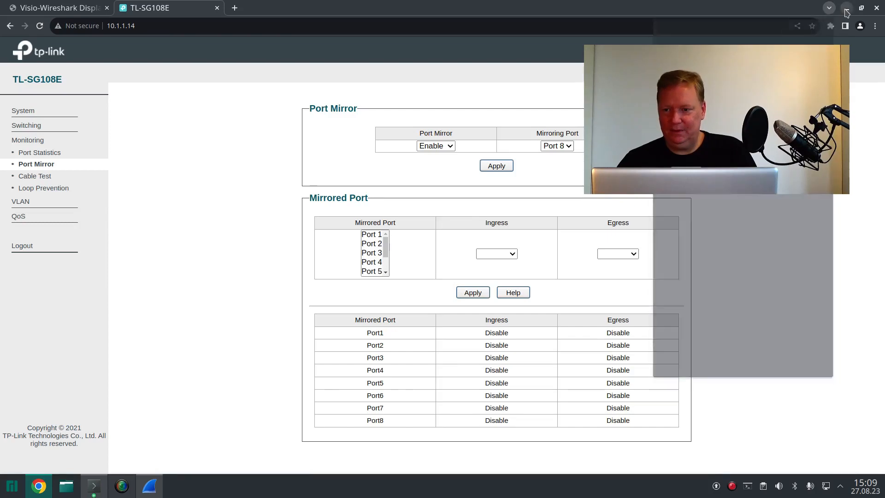
{"action": "left_click", "coordinate": [847, 8]}
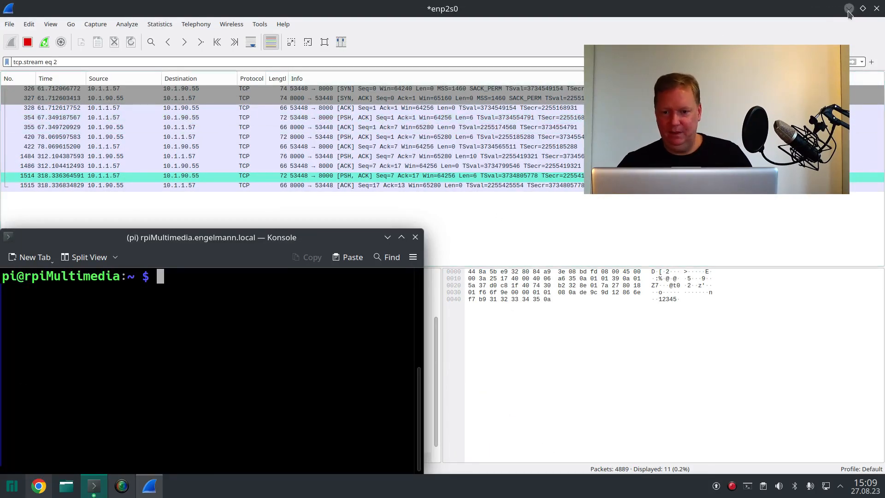
{"action": "left_click", "coordinate": [849, 9]}
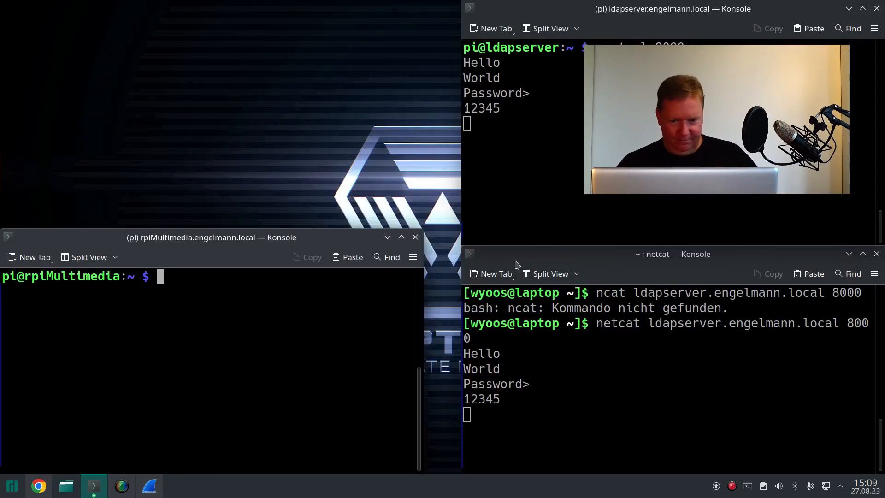
Step: Stop the laptop's netcat session and start a new listener on ldapserver with ncat -l 8000
{"action": "left_click", "coordinate": [557, 364]}
{"action": "key", "text": "ctrl+c"}
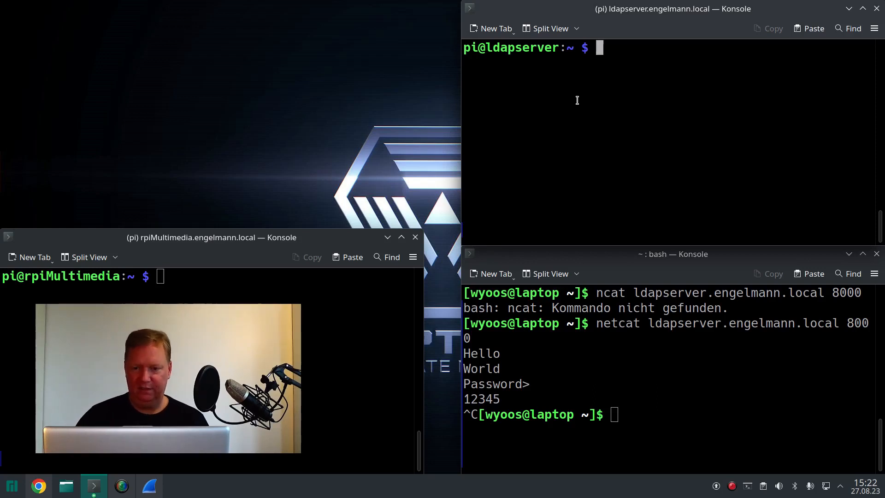
{"action": "type", "text": "ncat -l 8000"}
{"action": "key", "text": "Return"}
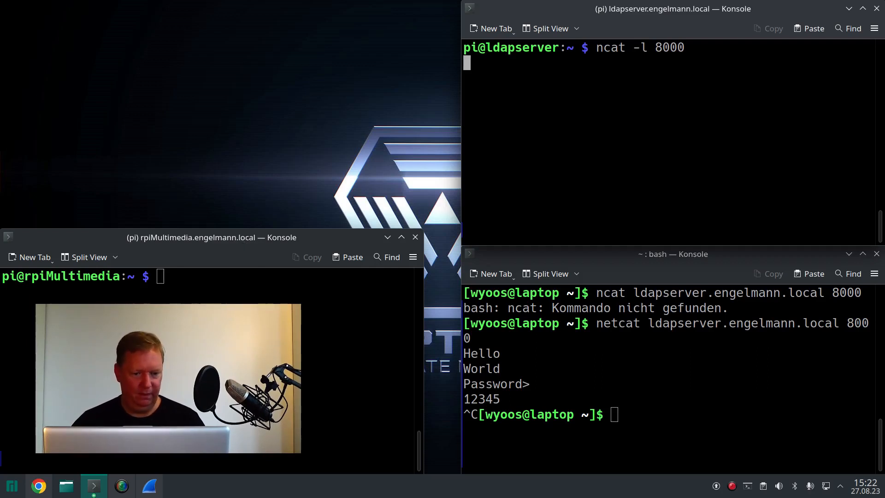
Step: Connect from rpiMultimedia to ldapserver on port 8000 with netcat, and move its terminal over the laptop's terminal
{"action": "left_click", "coordinate": [160, 276]}
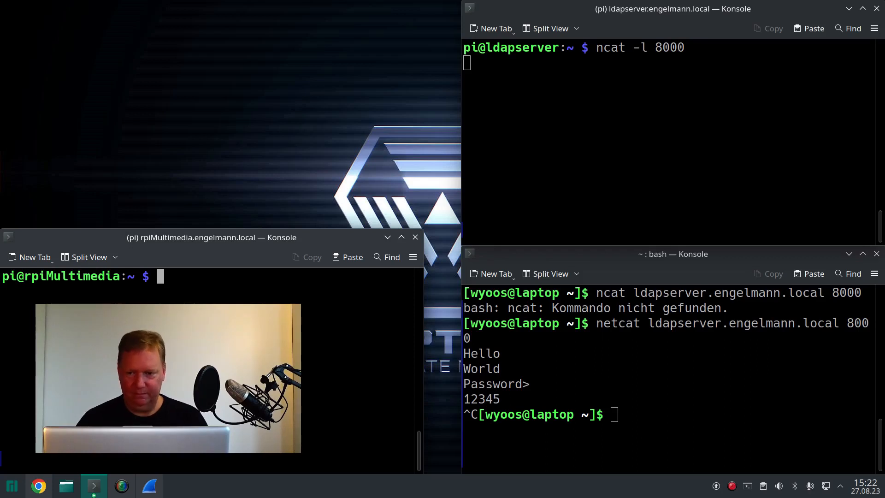
{"action": "type", "text": "netcat "}
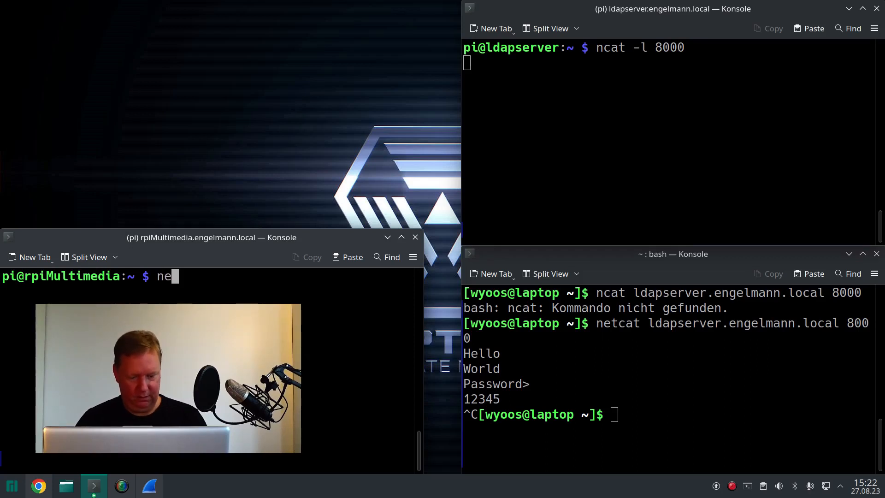
{"action": "type", "text": "lda"}
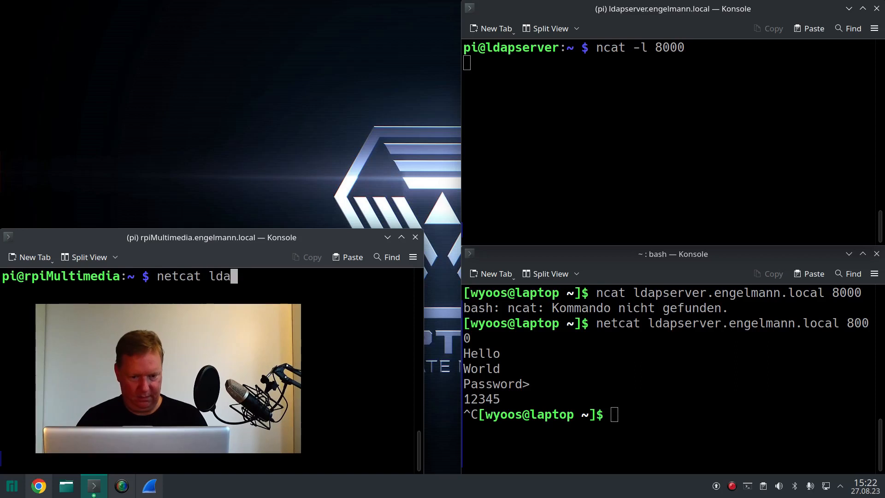
{"action": "type", "text": "pserver.engel"}
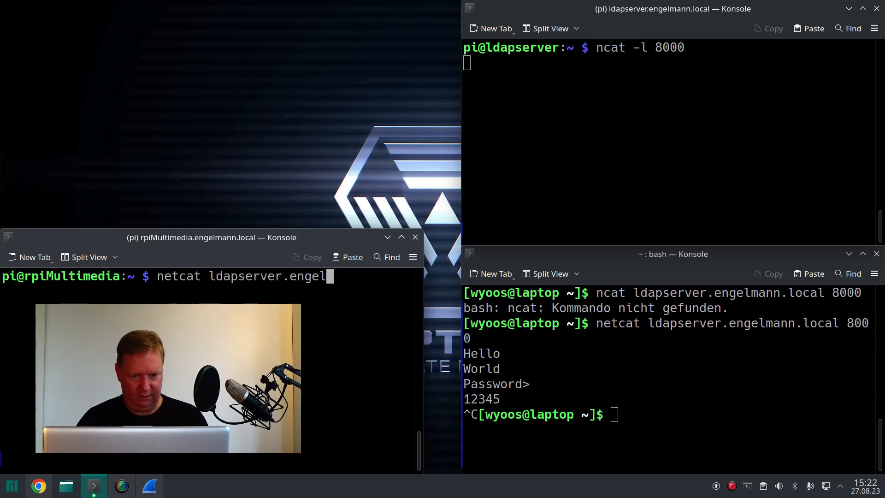
{"action": "type", "text": "mann.local "}
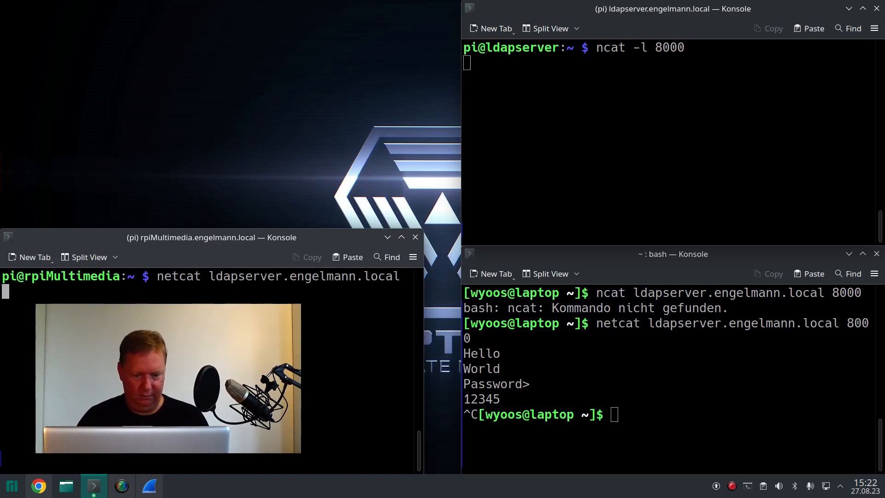
{"action": "type", "text": "8000"}
{"action": "key", "text": "Return"}
{"action": "left_click_drag", "start_coordinate": [295, 243], "coordinate": [731, 233]}
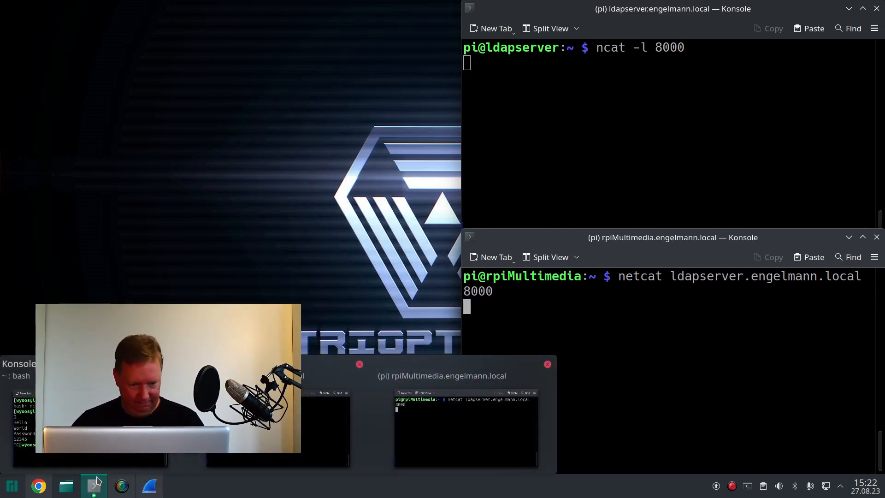
Step: Switch to Wireshark and start a new live capture on the enp2s0 interface
{"action": "mouse_move", "coordinate": [47, 480]}
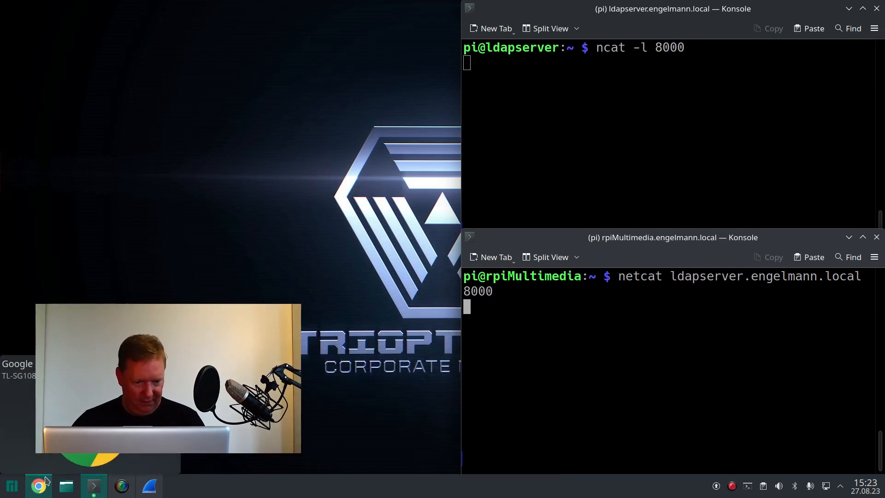
{"action": "left_click", "coordinate": [150, 486]}
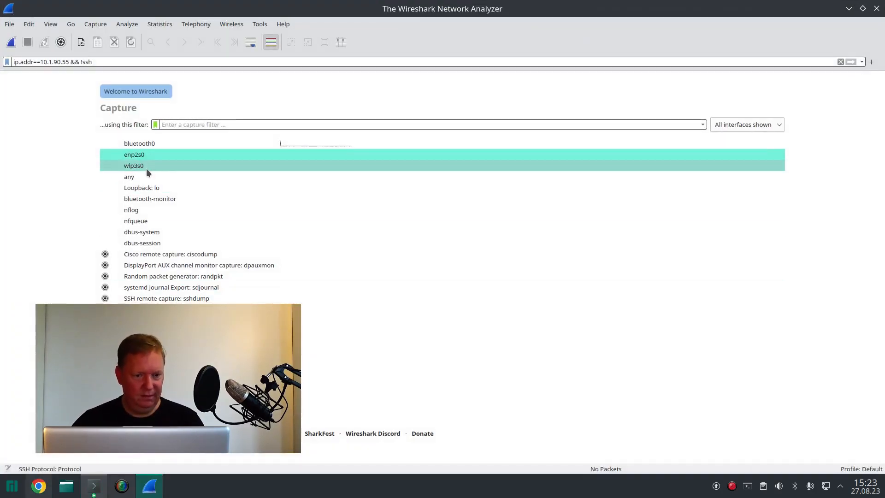
{"action": "double_click", "coordinate": [151, 154]}
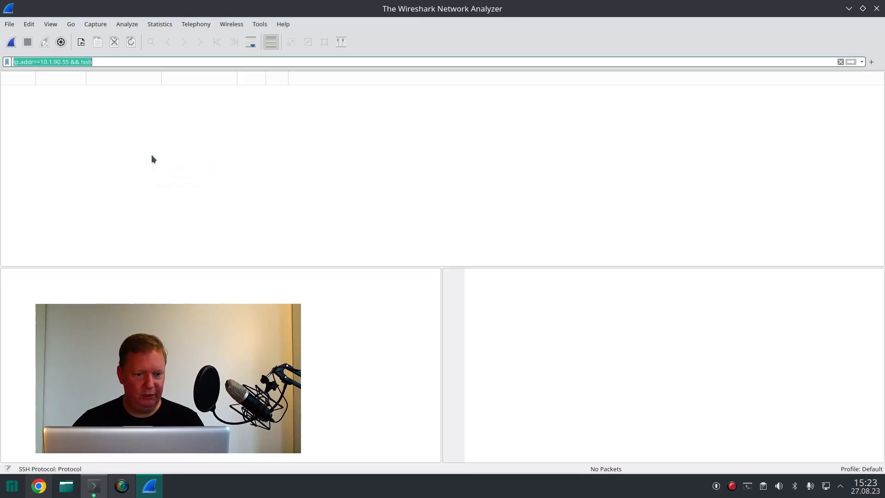
Step: Clear the display filter on the running enp2s0 capture so that all packets are listed
{"action": "left_click", "coordinate": [108, 62]}
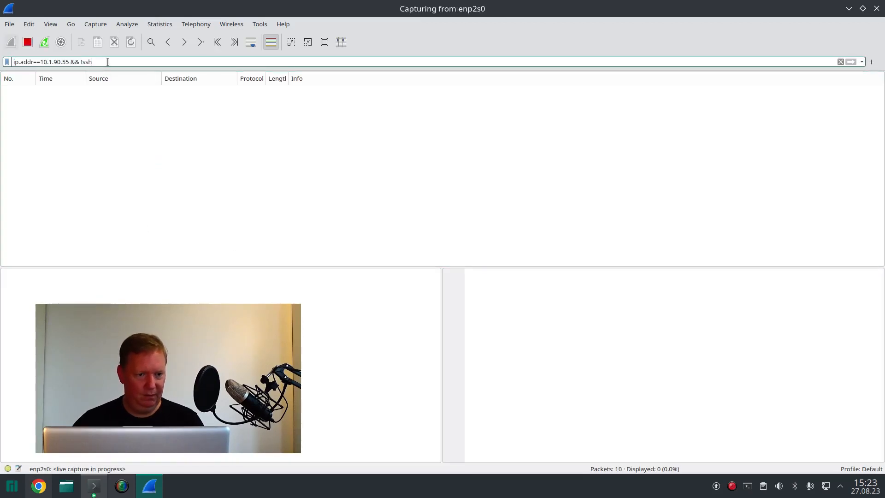
{"action": "key", "text": "ctrl+a"}
{"action": "key", "text": "BackSpace"}
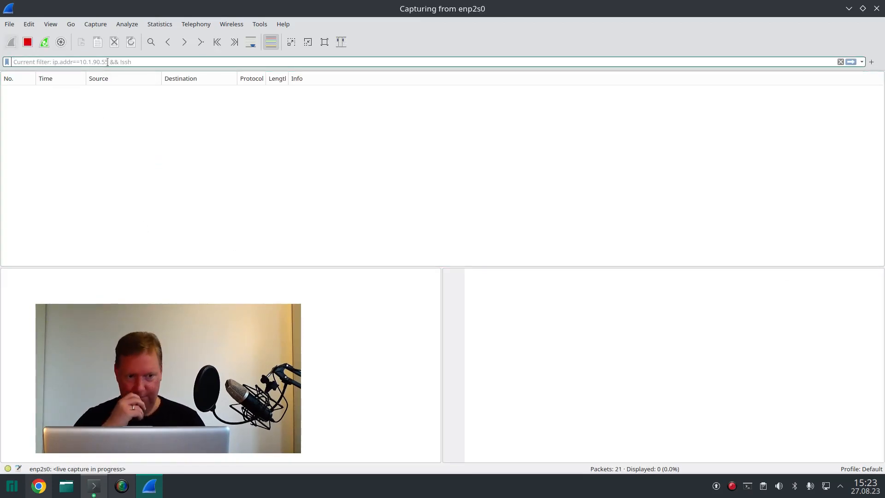
{"action": "key", "text": "Return"}
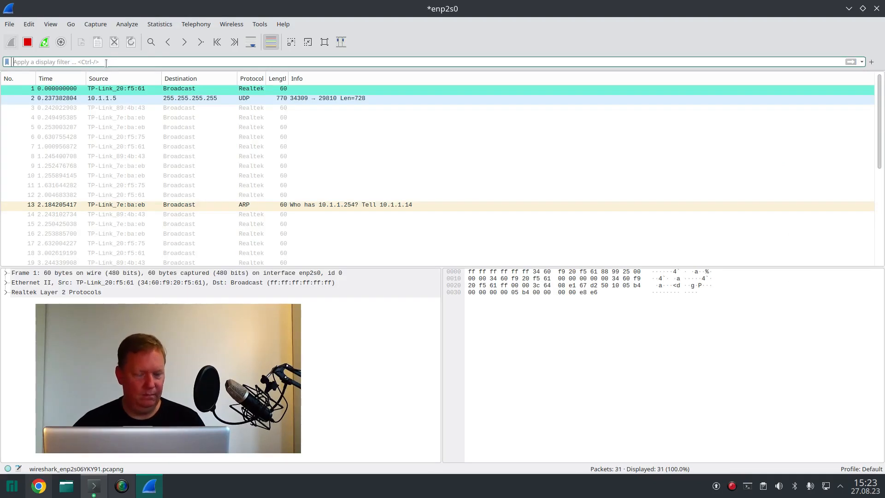
Step: Switch to the ldapserver terminal and send the text "Password>" through its netcat session
{"action": "key", "text": "alt+Tab"}
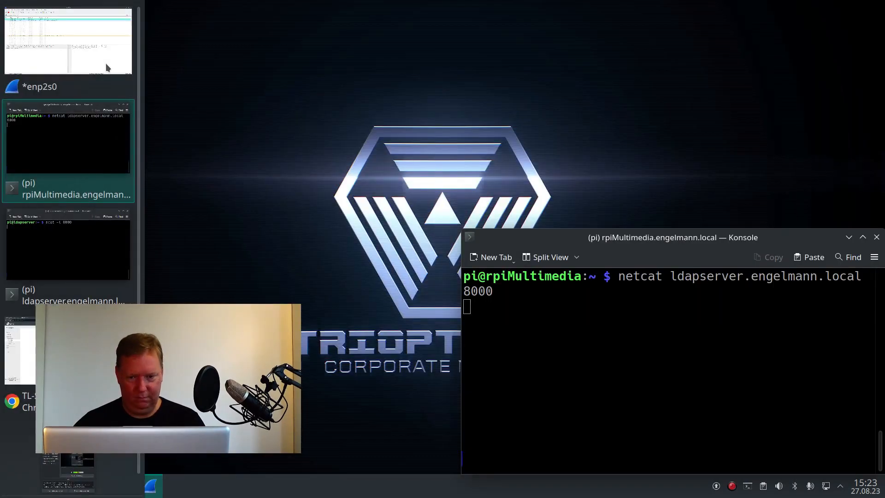
{"action": "key", "text": "alt+Tab"}
{"action": "key", "text": "alt+Tab"}
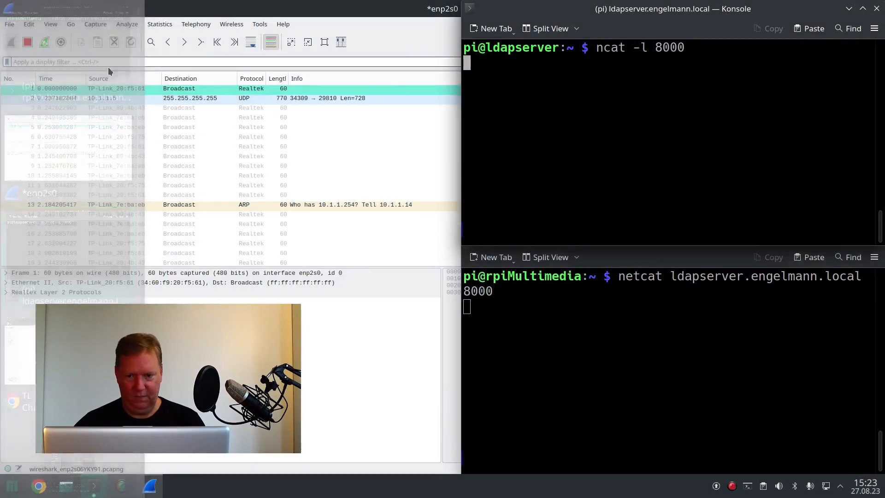
{"action": "type", "text": "Password>"}
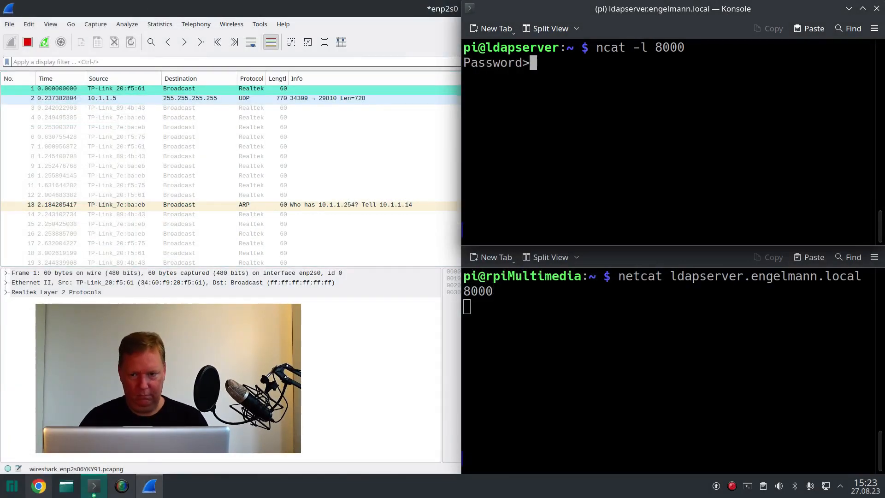
{"action": "key", "text": "Return"}
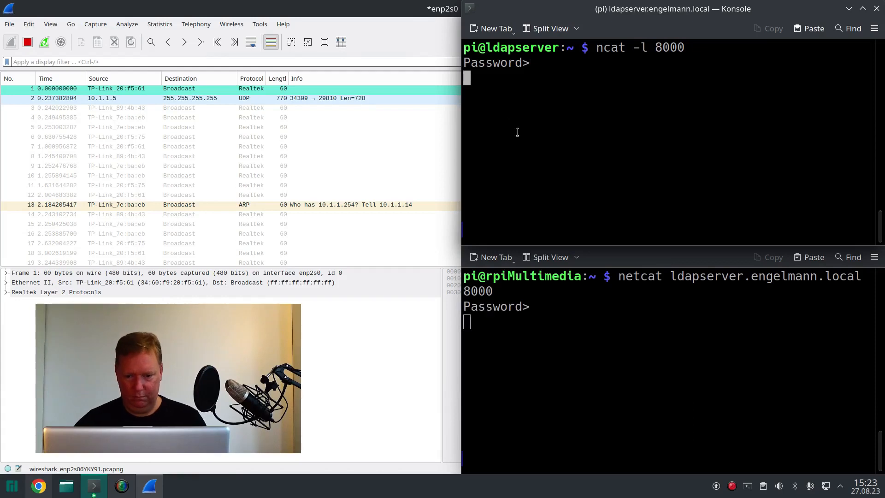
Step: Send the password as a reply from rpiMultimedia's netcat session
{"action": "left_click", "coordinate": [539, 326]}
{"action": "type", "text": "12345"}
{"action": "key", "text": "Return"}
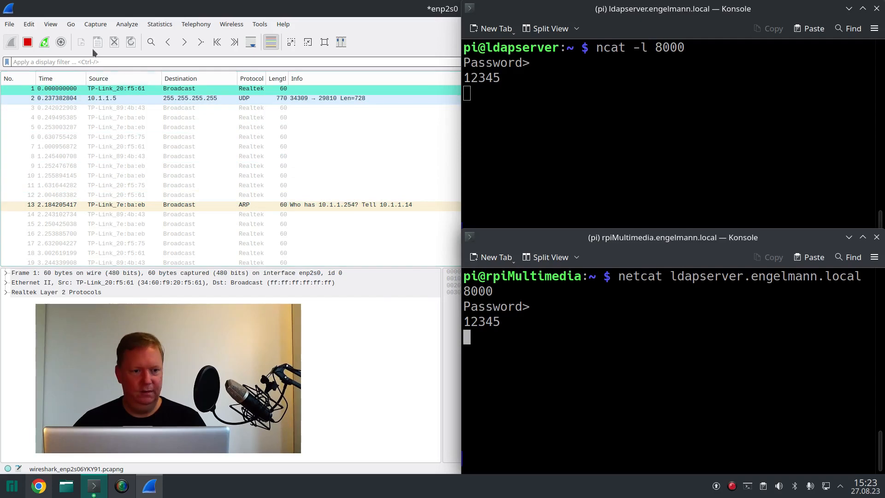
Step: Return to Wireshark and apply the display filter ip.addr==10.1.90.55 to the capture
{"action": "double_click", "coordinate": [102, 6]}
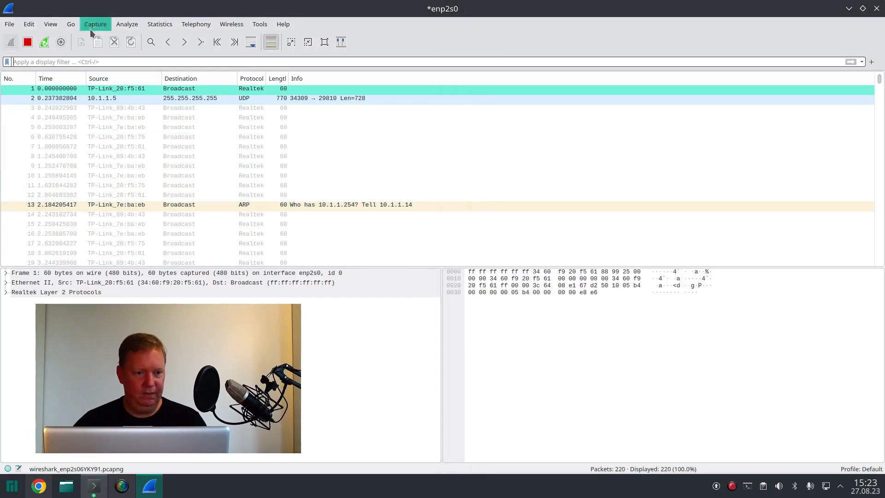
{"action": "left_click", "coordinate": [87, 61]}
{"action": "type", "text": "ip"}
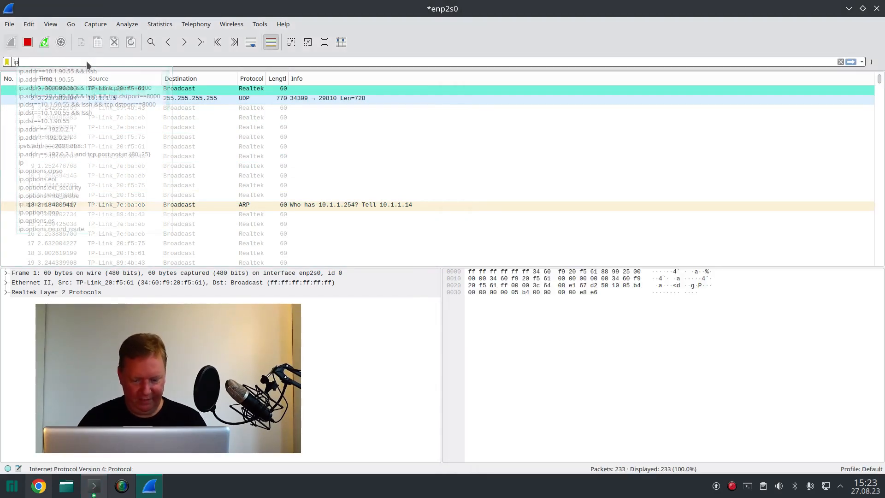
{"action": "type", "text": "."}
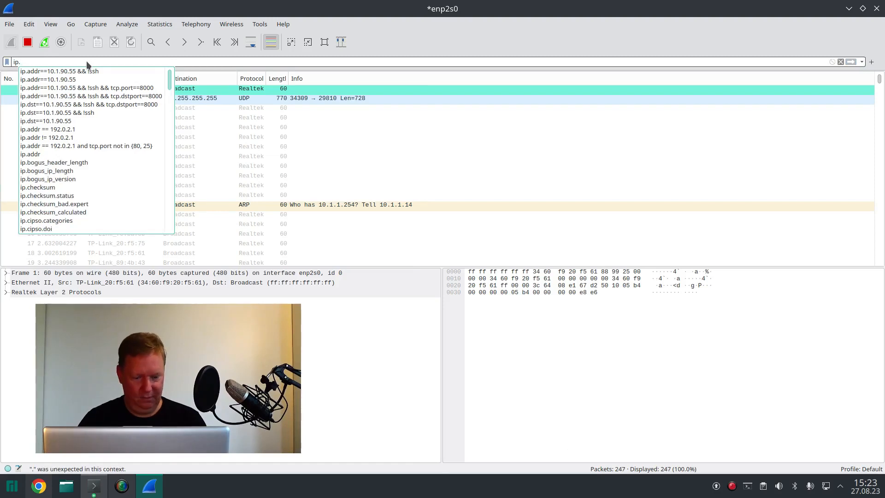
{"action": "type", "text": "addr=="}
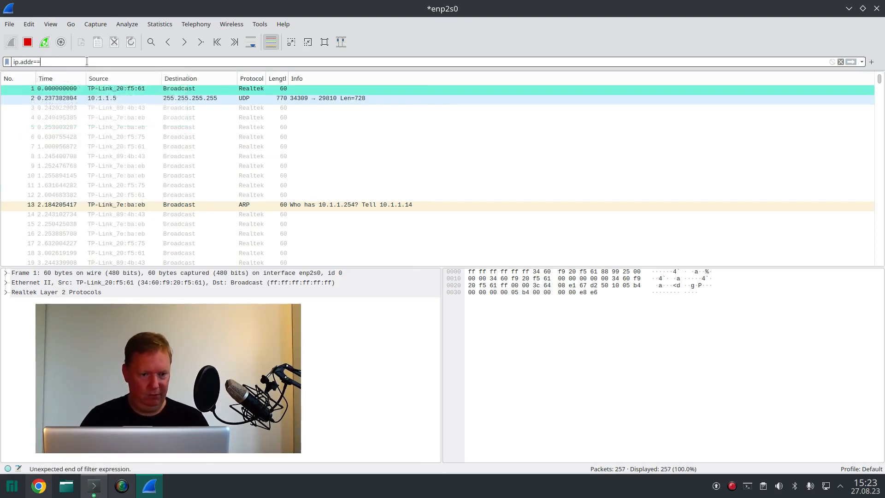
{"action": "type", "text": "10.1.90.5"}
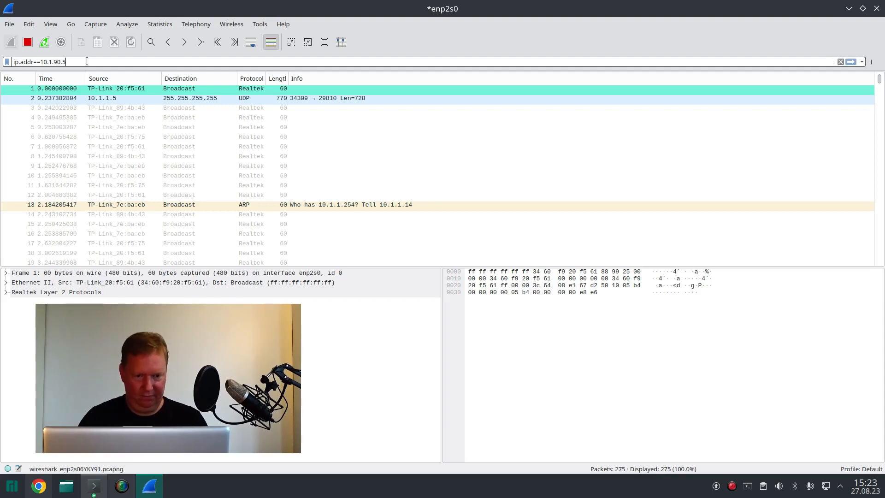
{"action": "type", "text": "5"}
{"action": "key", "text": "Return"}
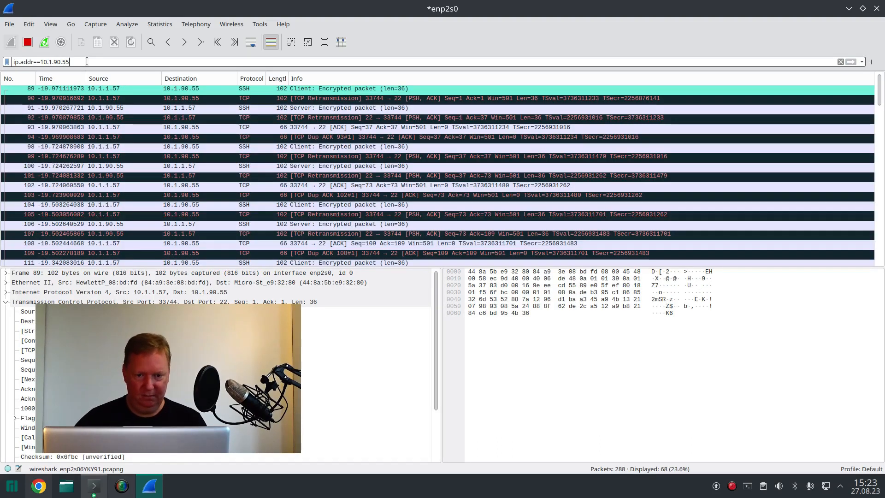
Step: Examine the filtered packet list for the port 8000 traffic between 10.1.22.50 and 10.1.90.55
{"action": "scroll", "coordinate": [202, 187], "scroll_direction": "down", "scroll_amount": 7}
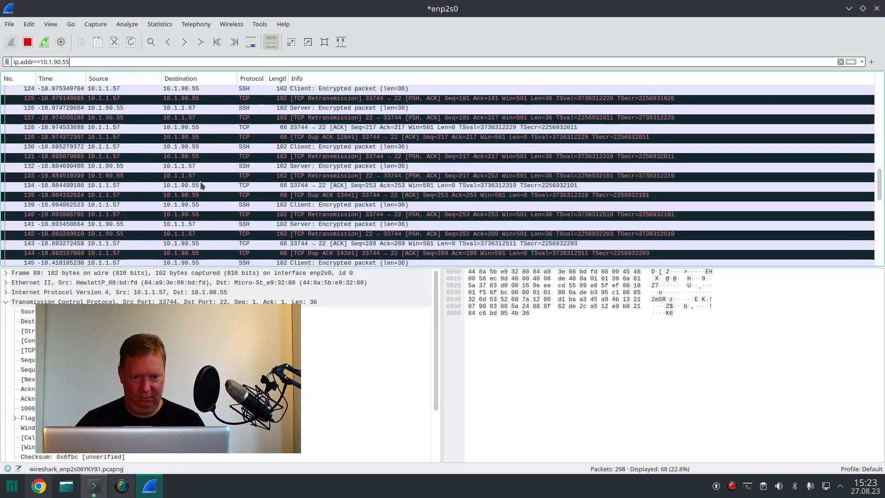
{"action": "scroll", "coordinate": [202, 186], "scroll_direction": "down", "scroll_amount": 7}
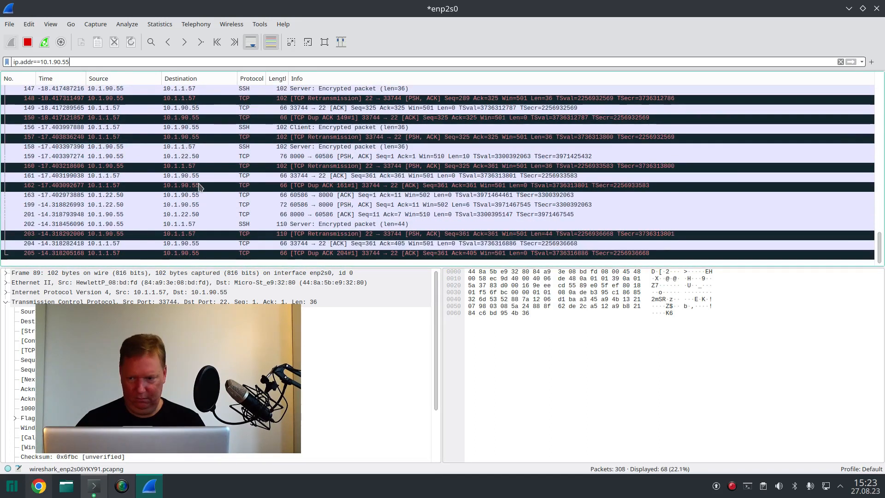
{"action": "left_click", "coordinate": [186, 186]}
{"action": "left_click", "coordinate": [140, 198]}
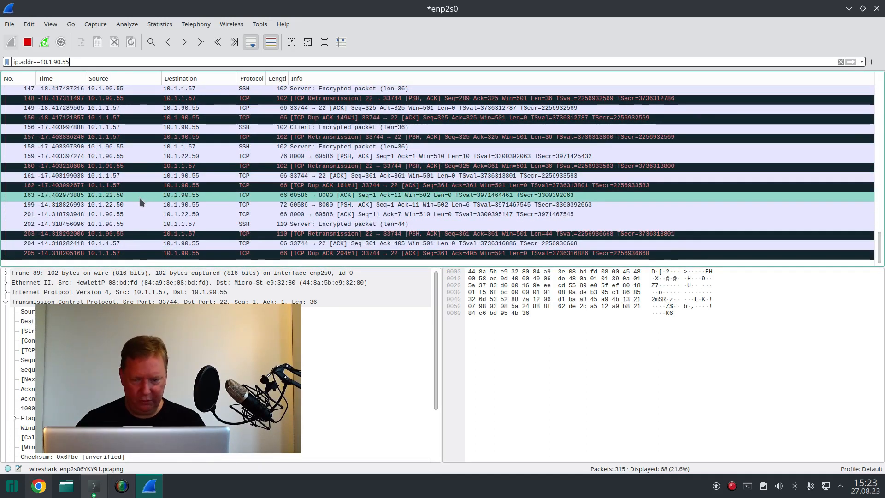
{"action": "left_click", "coordinate": [139, 203]}
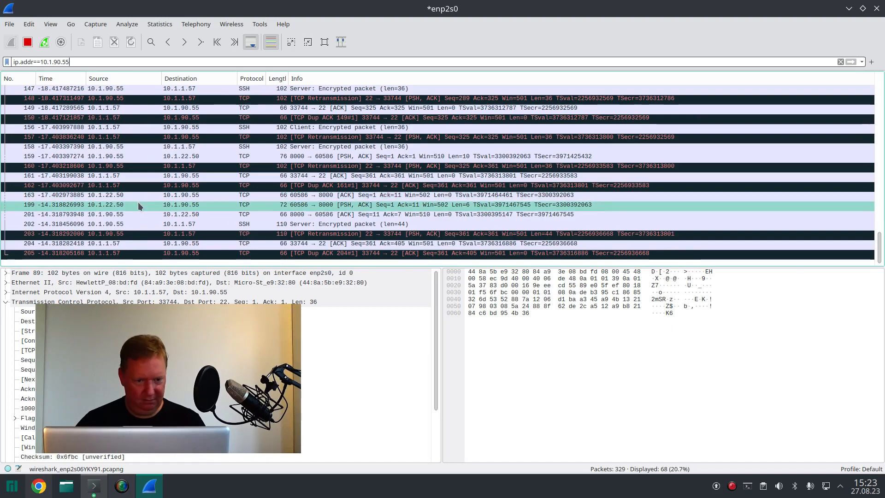
{"action": "scroll", "coordinate": [138, 202], "scroll_direction": "up", "scroll_amount": 7}
{"action": "scroll", "coordinate": [140, 206], "scroll_direction": "up", "scroll_amount": 11}
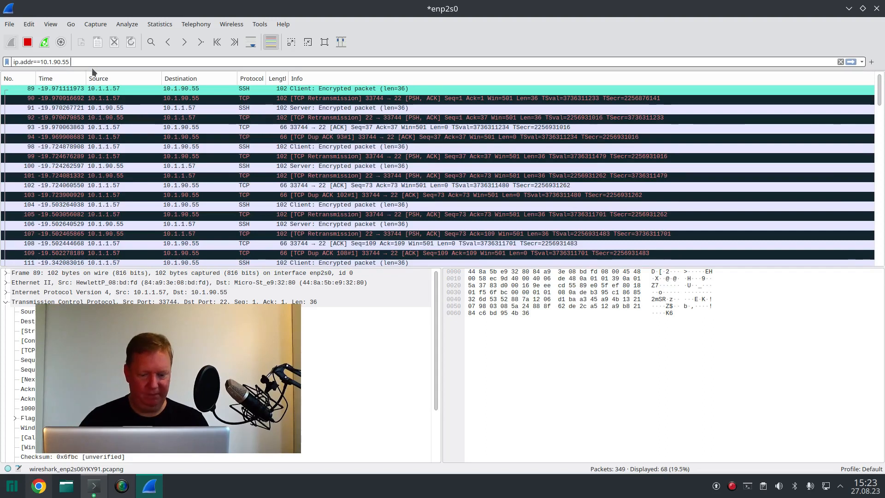
Step: Extend the display filter to ip.addr==10.1.90.55 && !ssh to exclude SSH packets
{"action": "type", "text": "&& !ssh"}
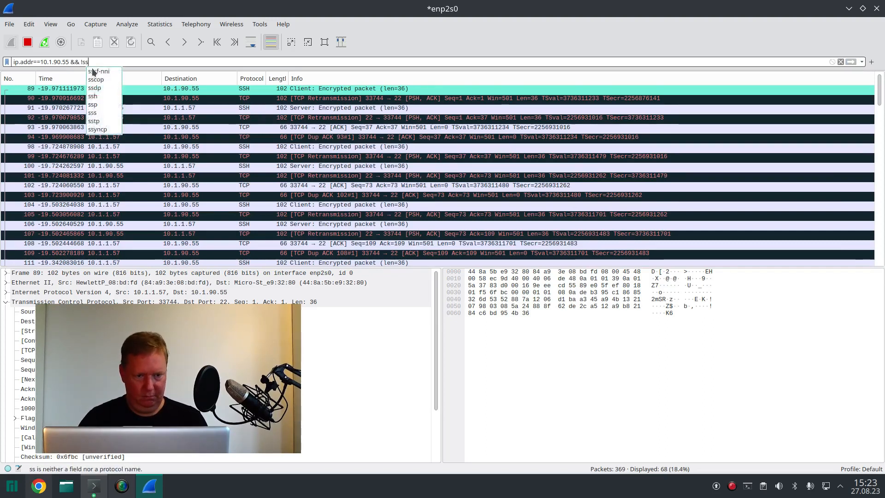
{"action": "key", "text": "Return"}
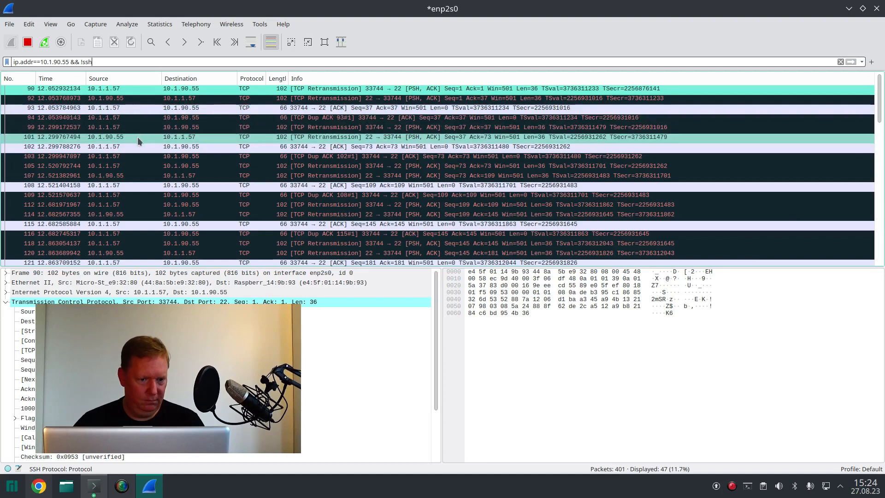
Step: Follow the TCP stream of packet 163 from 10.1.22.50 to port 8000 on 10.1.90.55
{"action": "scroll", "coordinate": [163, 174], "scroll_direction": "down", "scroll_amount": 1}
{"action": "scroll", "coordinate": [157, 193], "scroll_direction": "down", "scroll_amount": 5}
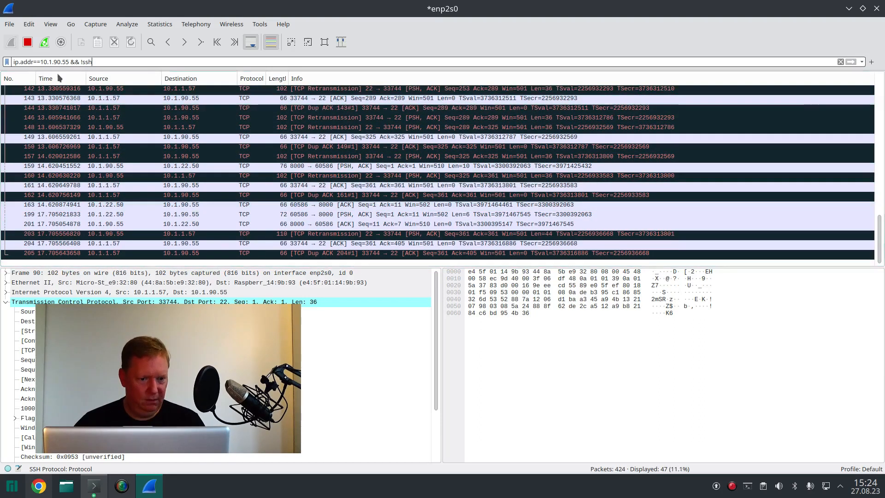
{"action": "left_click", "coordinate": [125, 209]}
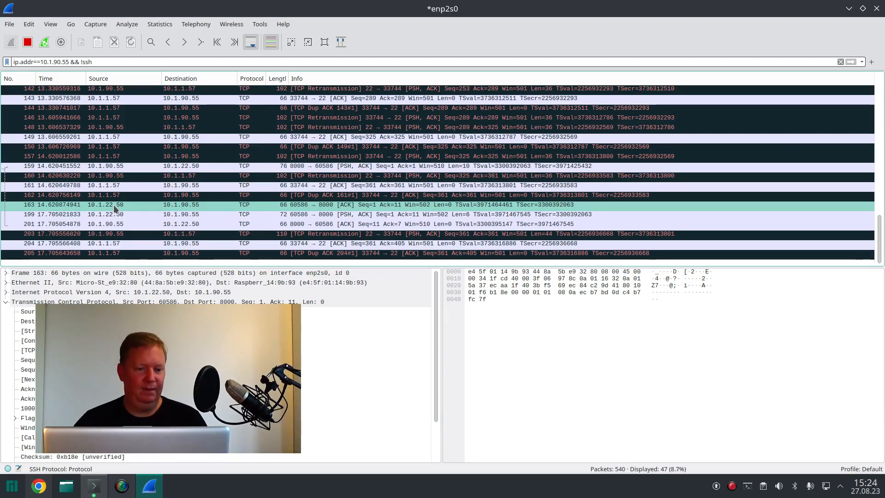
{"action": "right_click", "coordinate": [114, 205]}
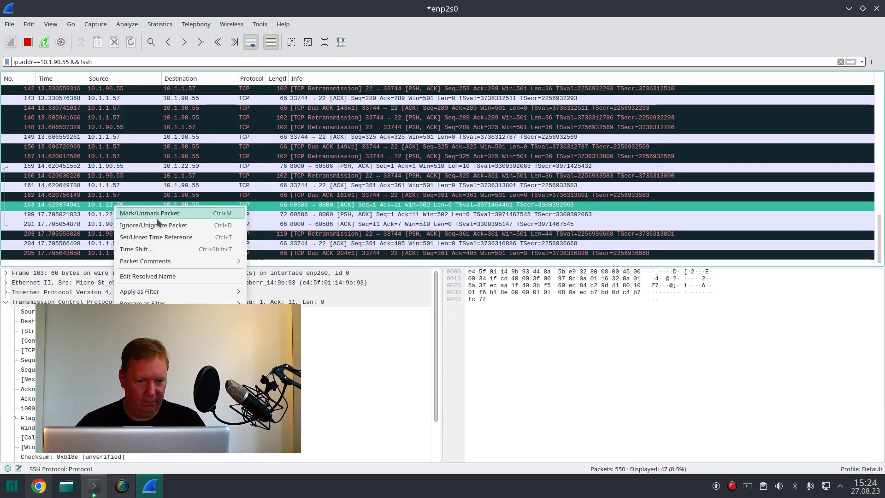
{"action": "left_click", "coordinate": [323, 352]}
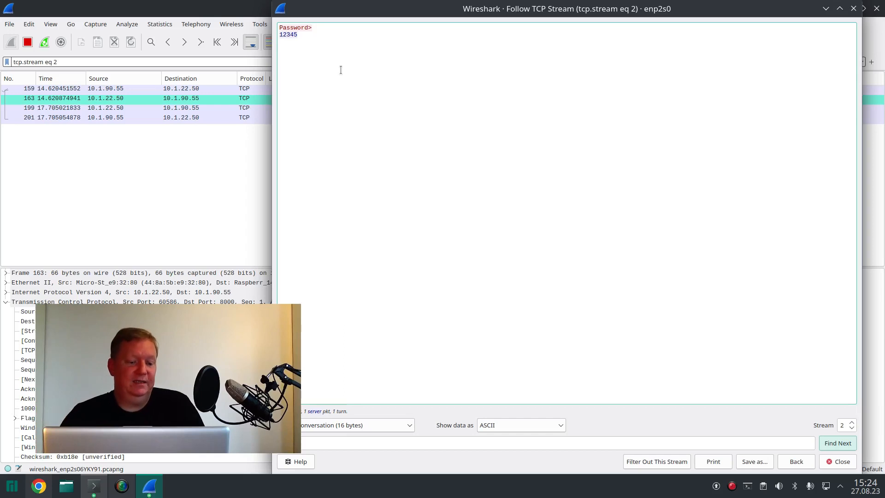
Step: Switch to Chrome to show the TL-SG108E switch's Port Mirror page
{"action": "left_click", "coordinate": [44, 494]}
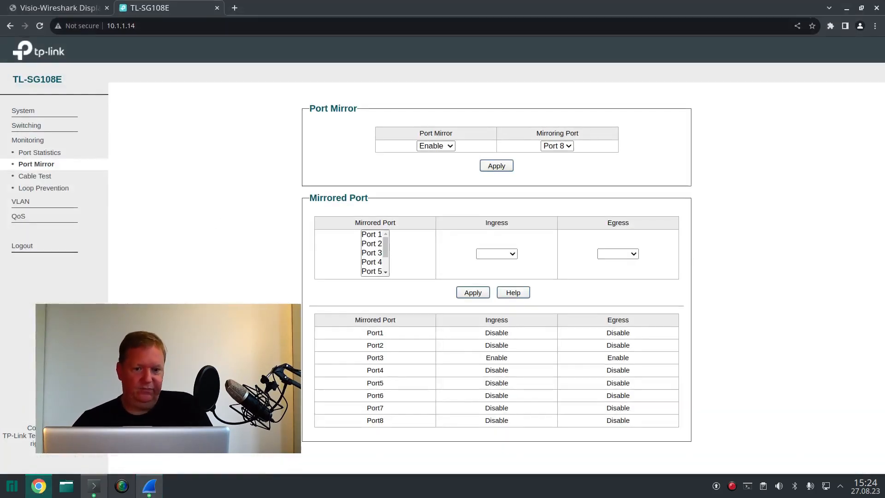